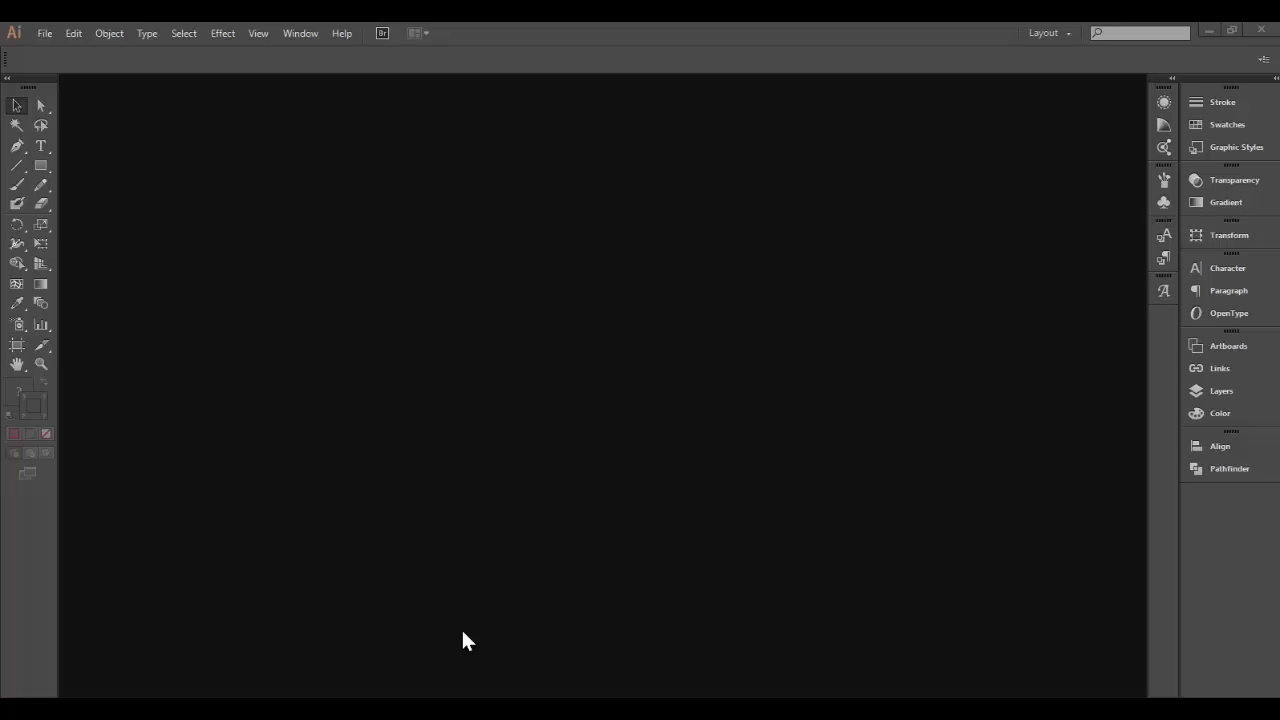
Start a new document with the A3 size and landscape orientation
{"action": "left_click", "coordinate": [47, 33]}
{"action": "left_click", "coordinate": [77, 55]}
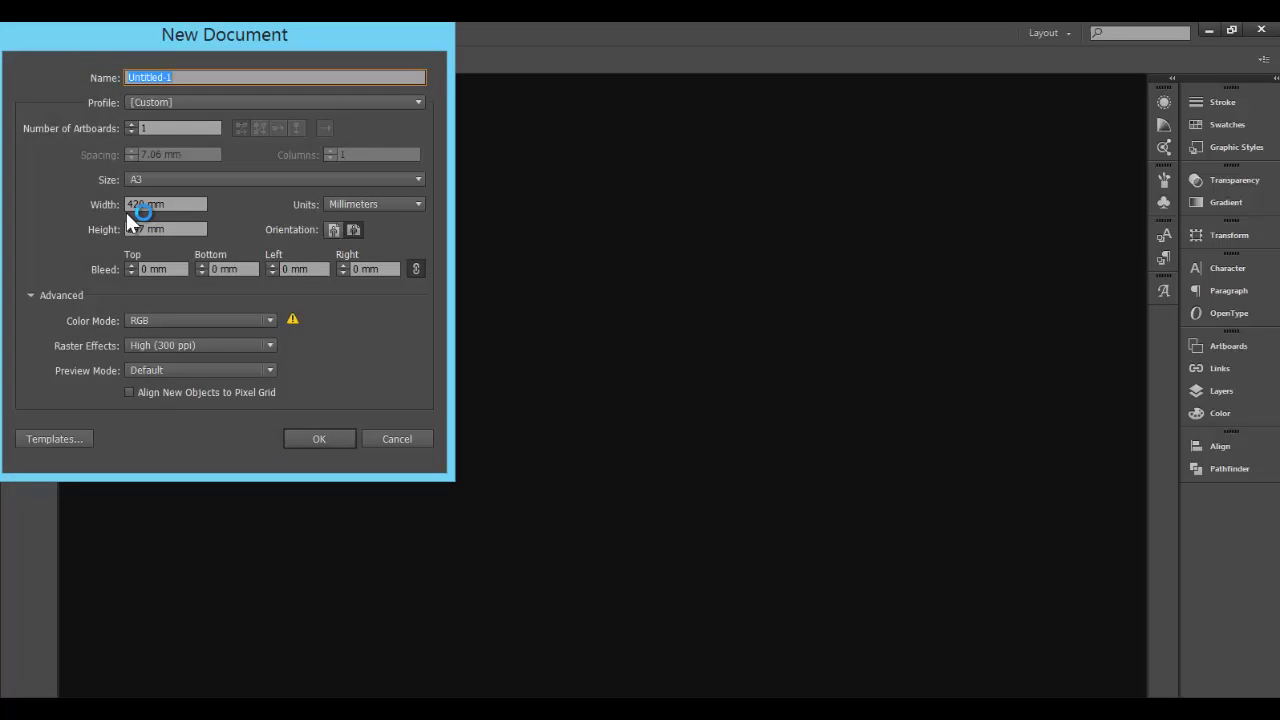
{"action": "left_click", "coordinate": [142, 180]}
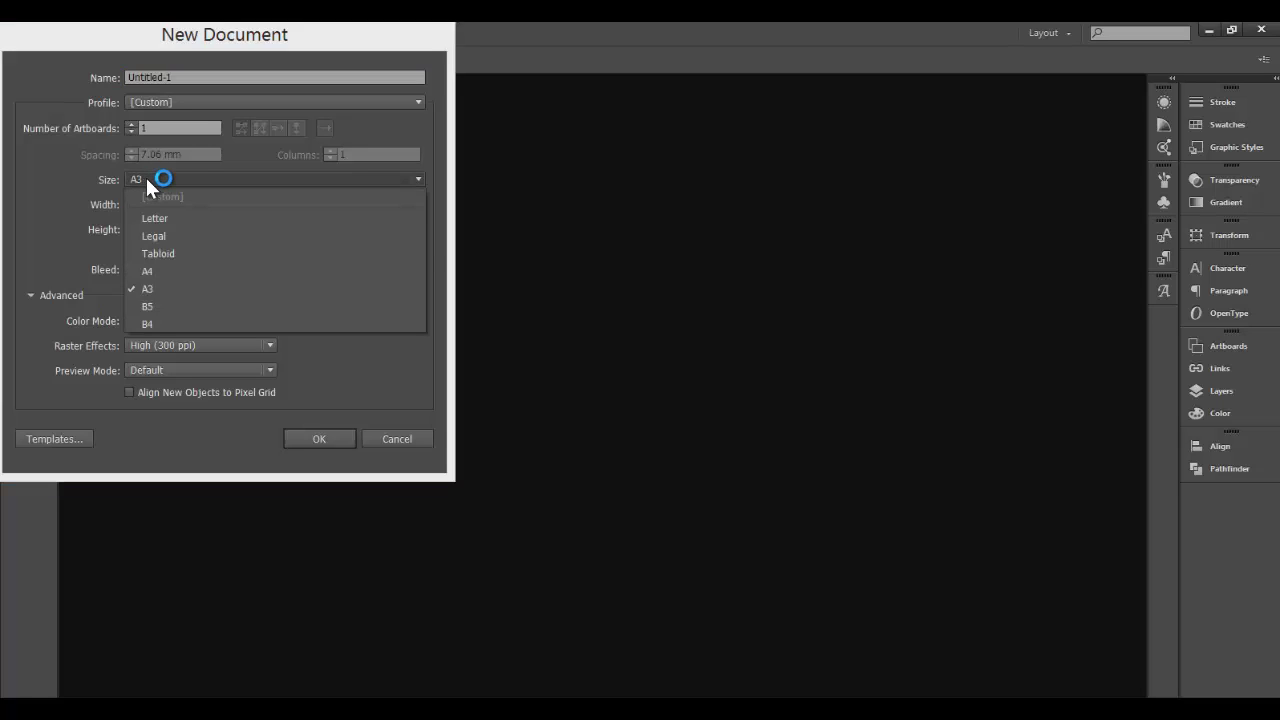
{"action": "left_click", "coordinate": [145, 178]}
{"action": "left_click", "coordinate": [353, 230]}
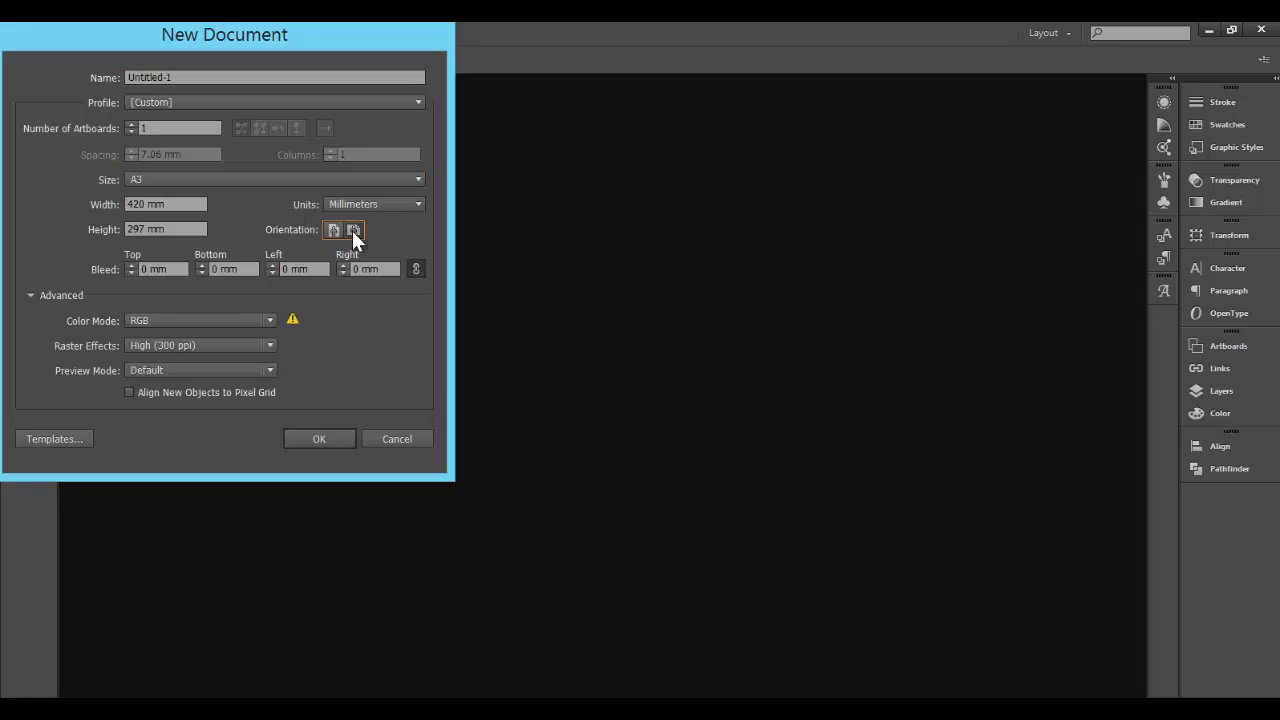
Choose RGB as the color mode in the advanced settings and create the document
{"action": "left_click", "coordinate": [146, 319]}
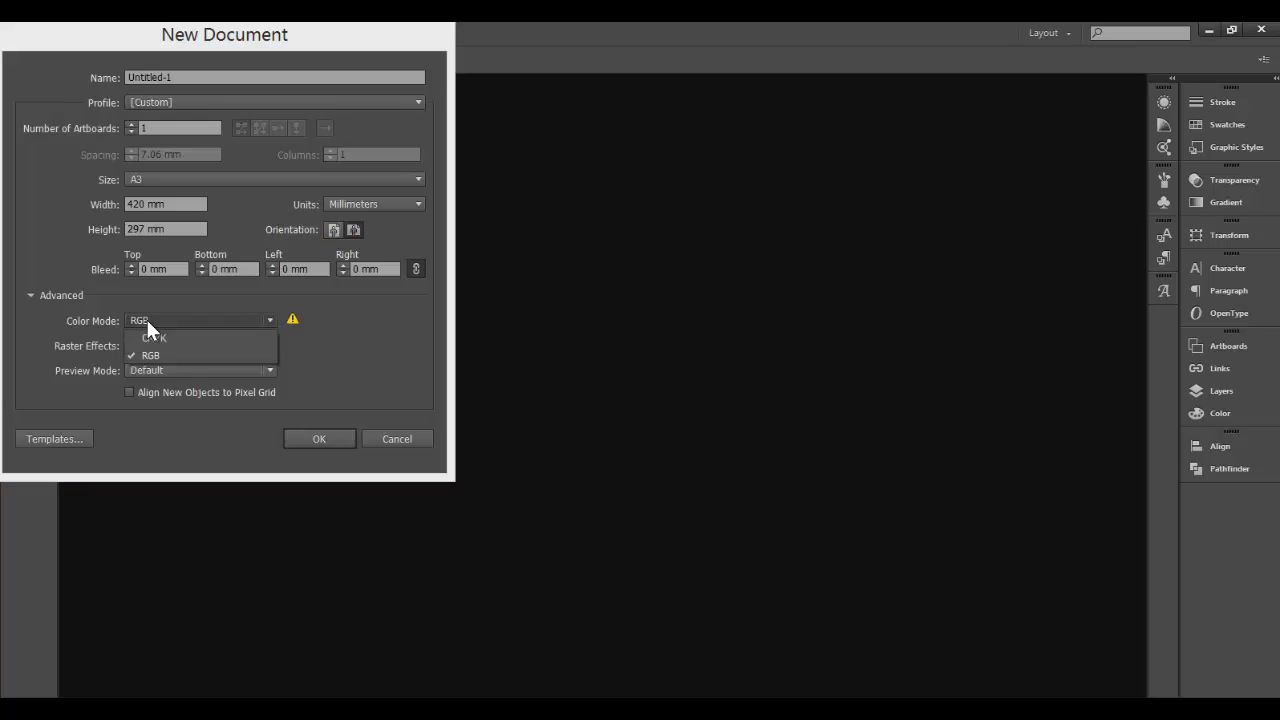
{"action": "left_click", "coordinate": [32, 288]}
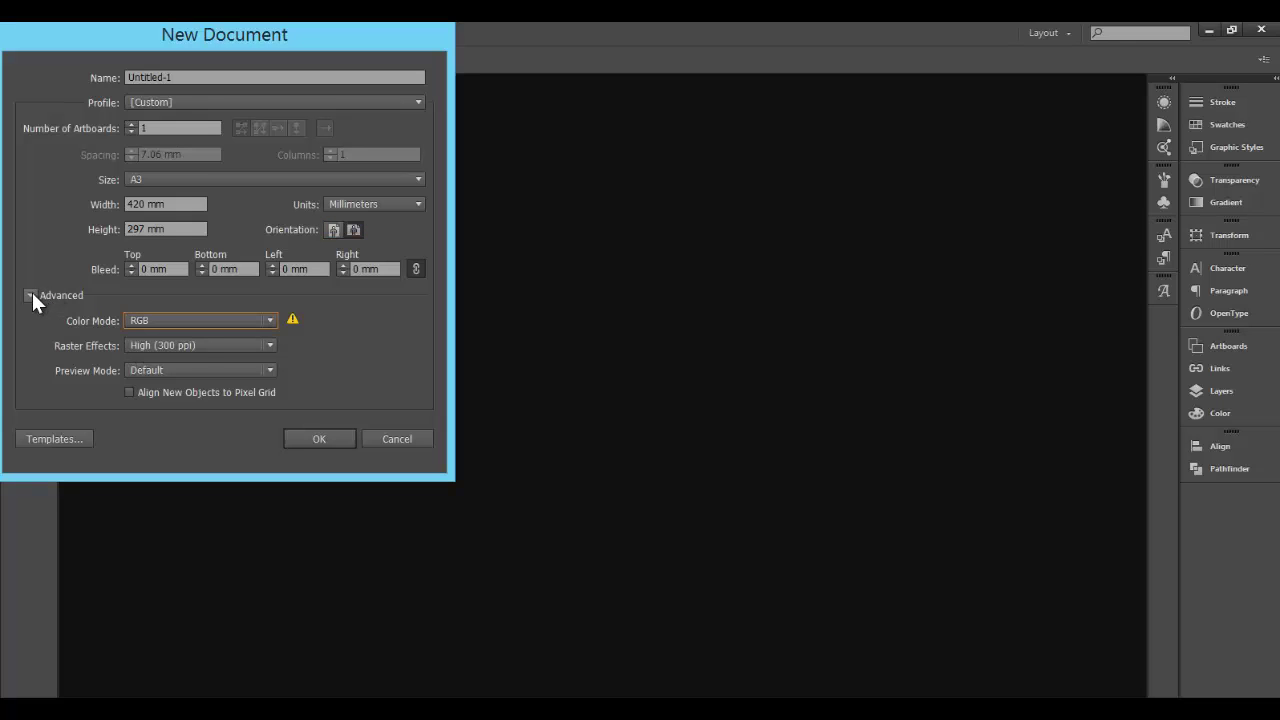
{"action": "left_click", "coordinate": [32, 292]}
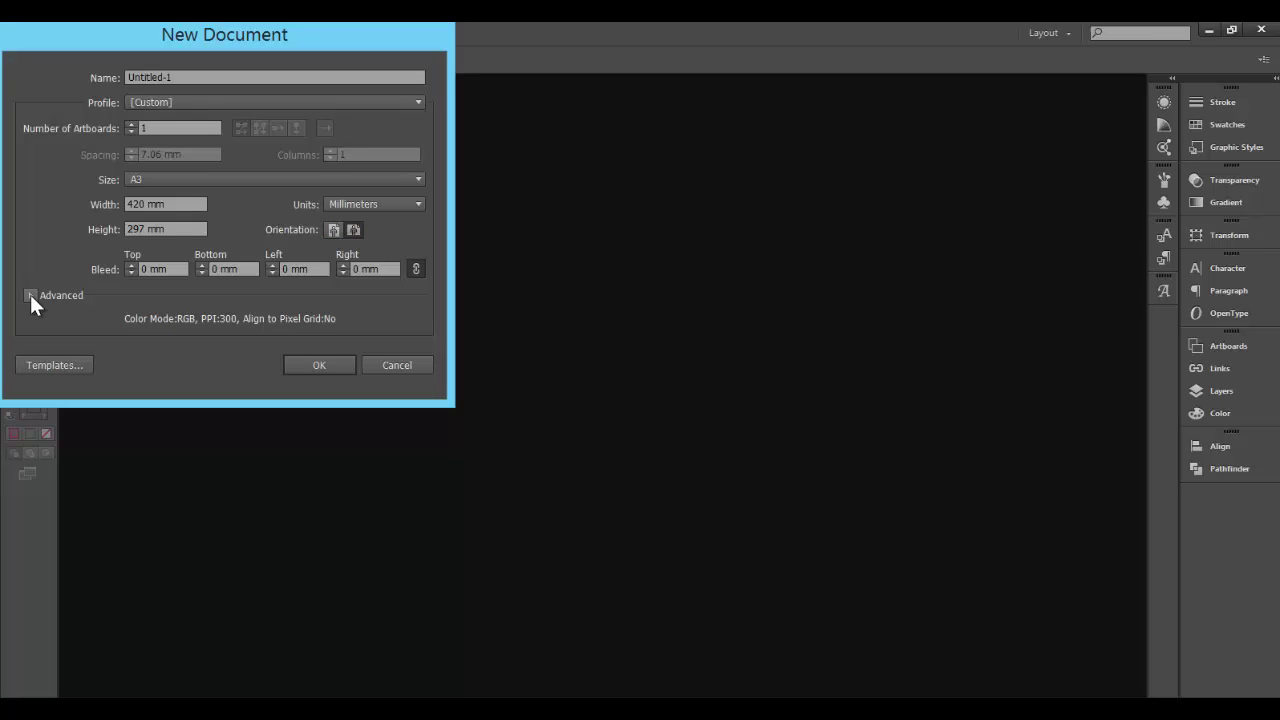
{"action": "left_click", "coordinate": [30, 295]}
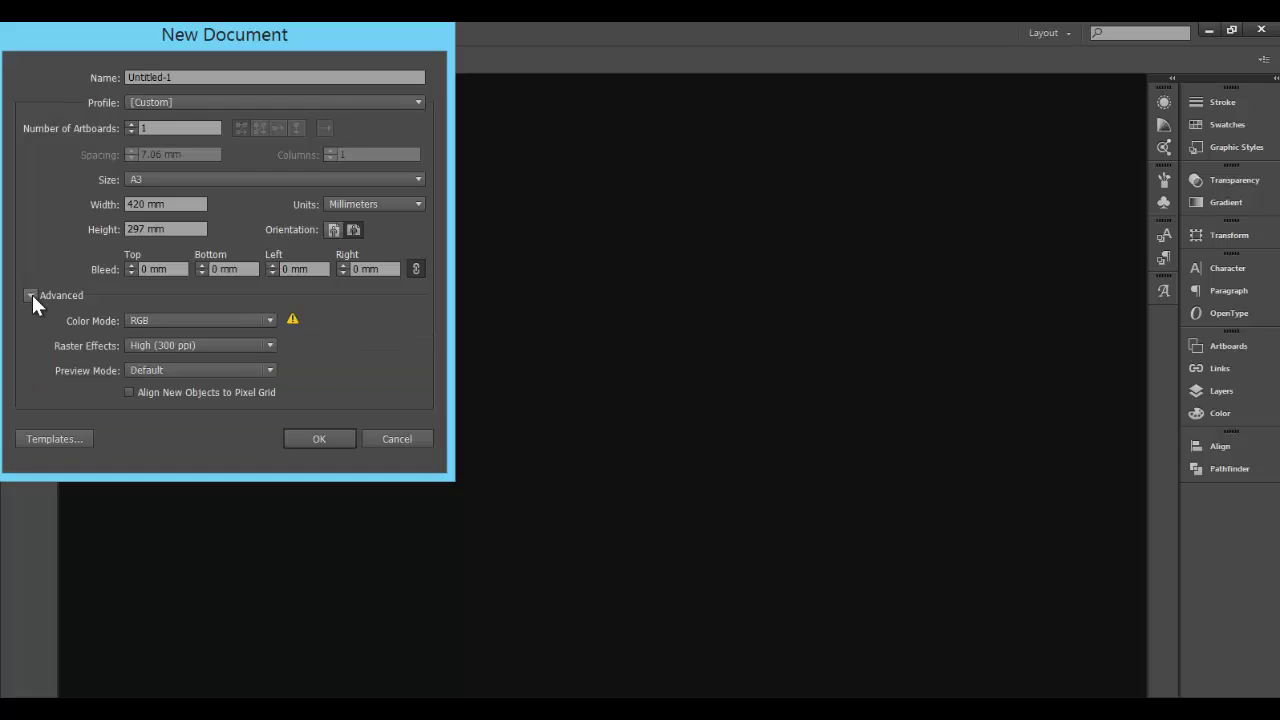
{"action": "left_click", "coordinate": [138, 320]}
{"action": "left_click", "coordinate": [145, 353]}
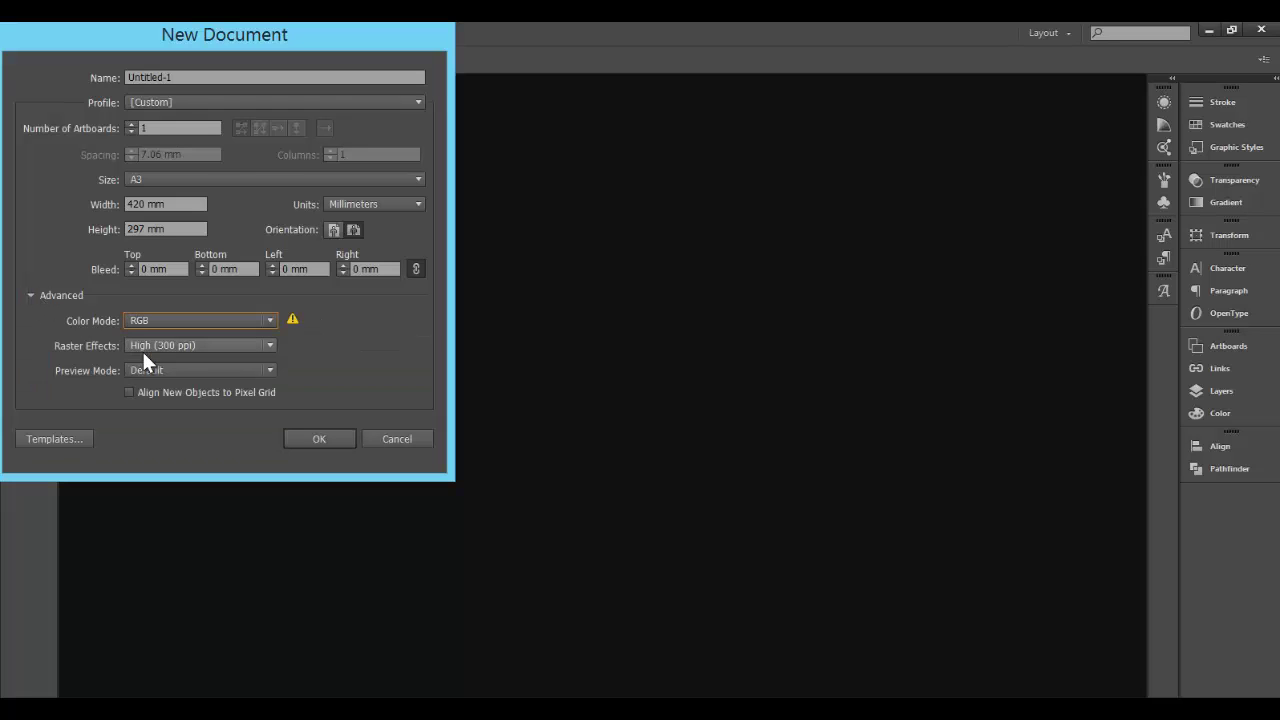
{"action": "mouse_move", "coordinate": [293, 321]}
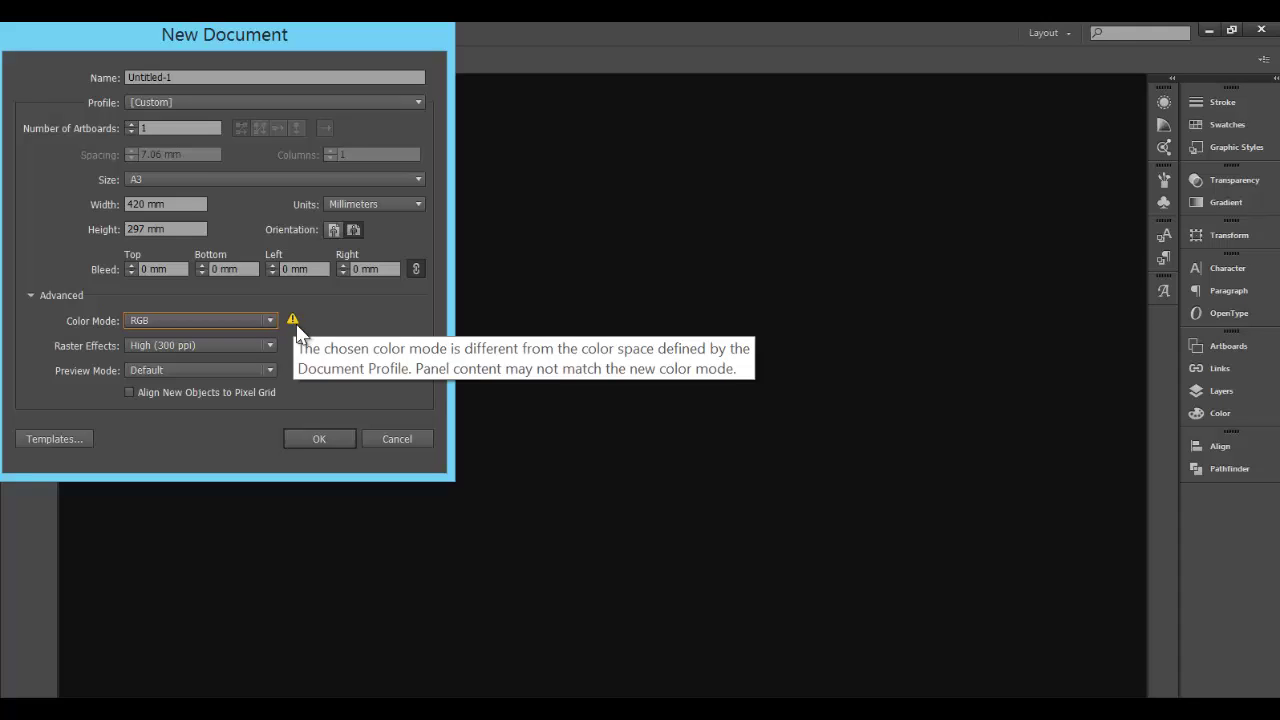
{"action": "left_click", "coordinate": [340, 443]}
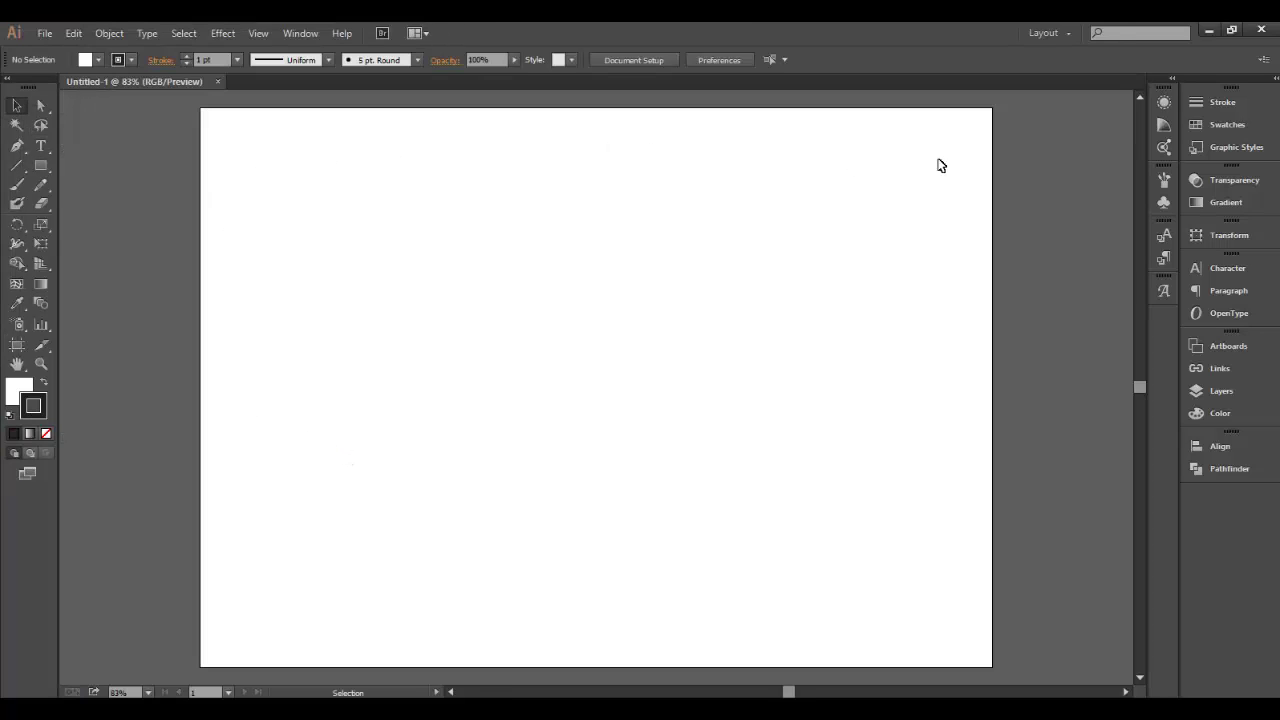
Set the open document's color mode to RGB Color
{"action": "left_click", "coordinate": [46, 31]}
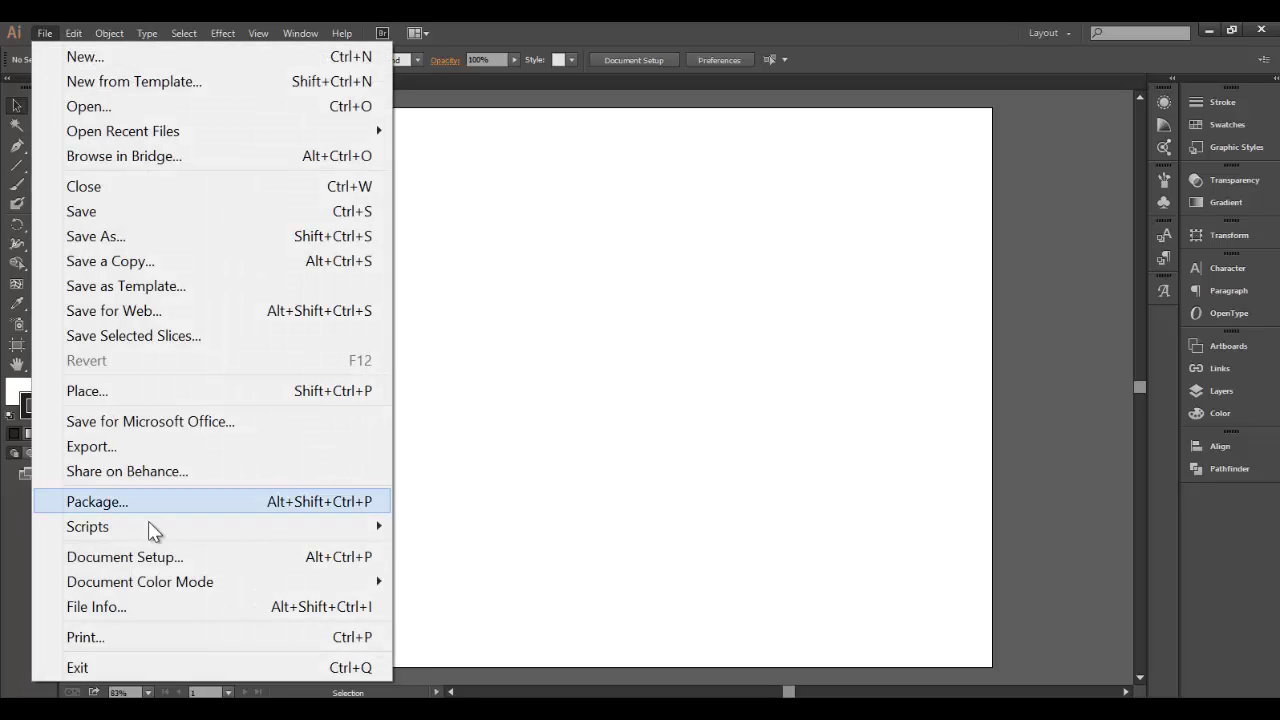
{"action": "mouse_move", "coordinate": [165, 580]}
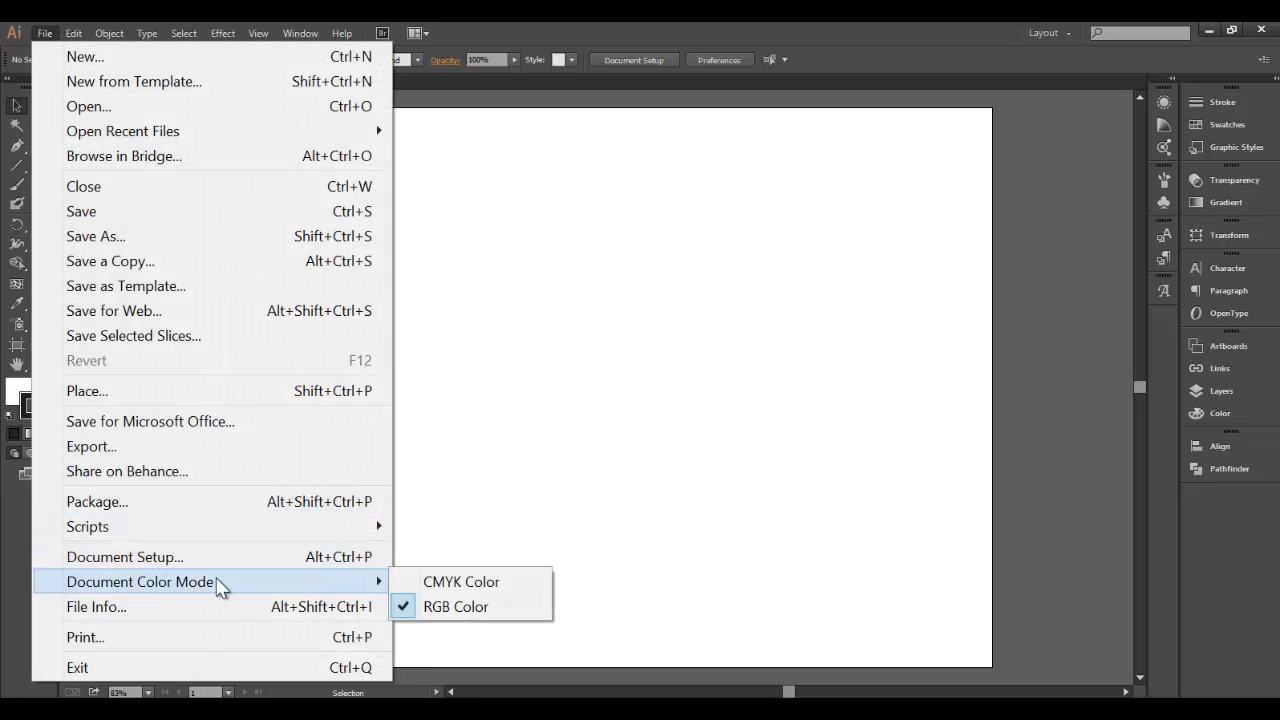
{"action": "left_click", "coordinate": [463, 607]}
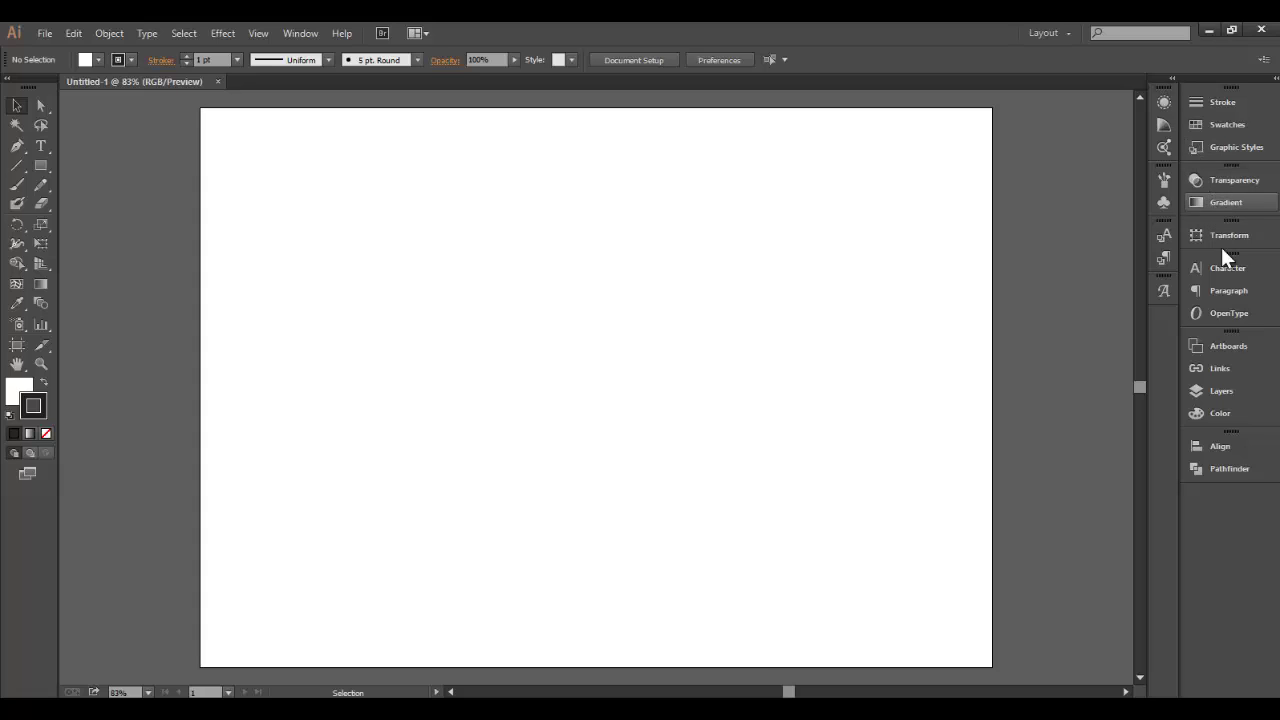
Set the color sliders to the RGB model
{"action": "left_click", "coordinate": [1221, 413]}
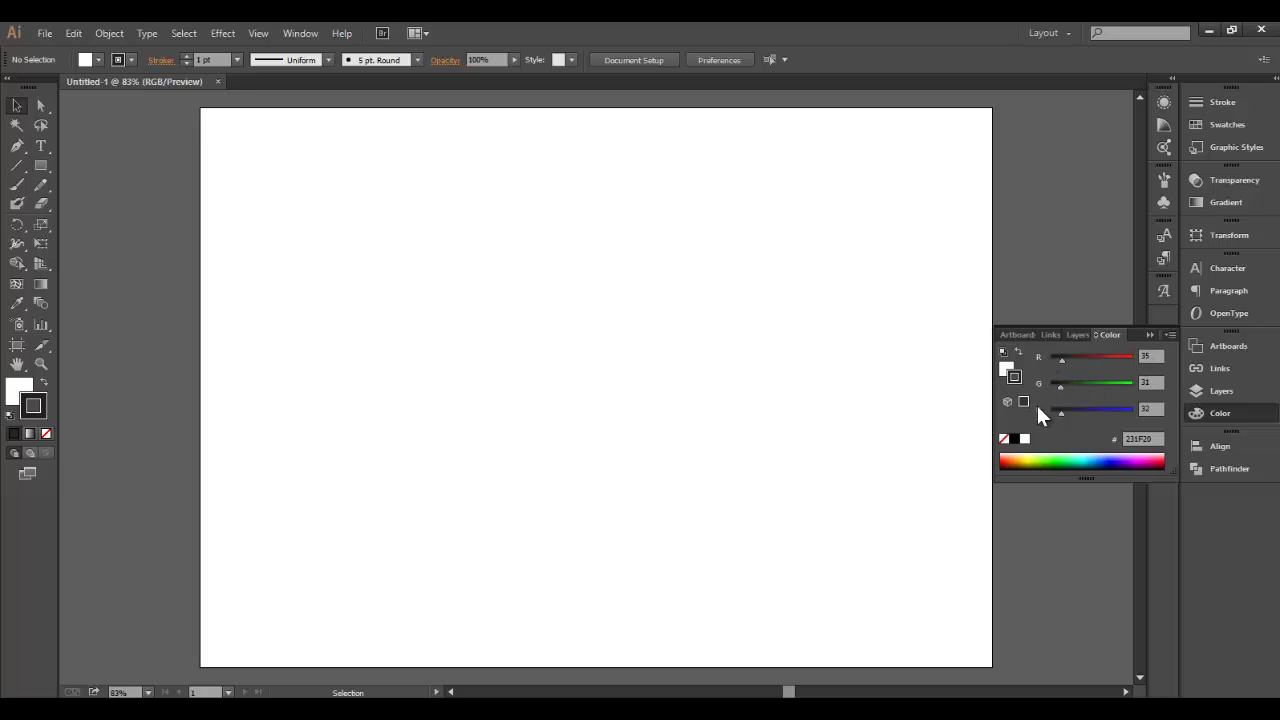
{"action": "left_click", "coordinate": [1168, 336]}
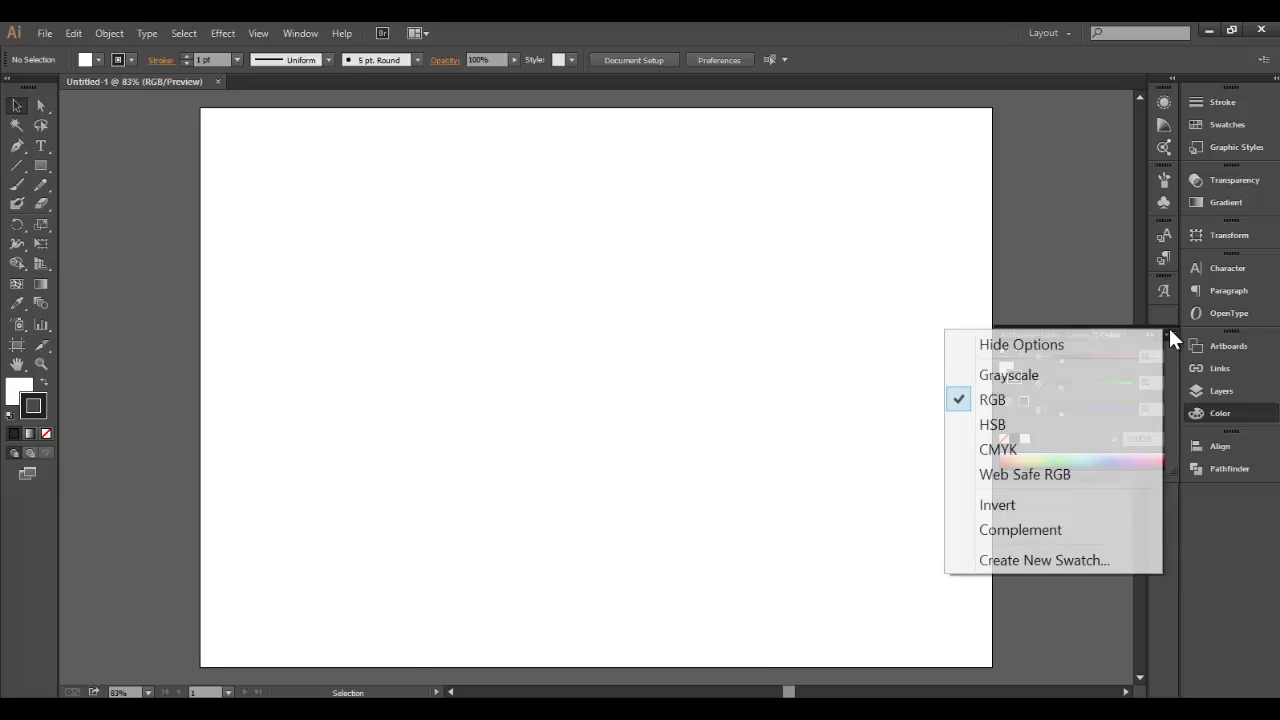
{"action": "left_click", "coordinate": [1001, 404]}
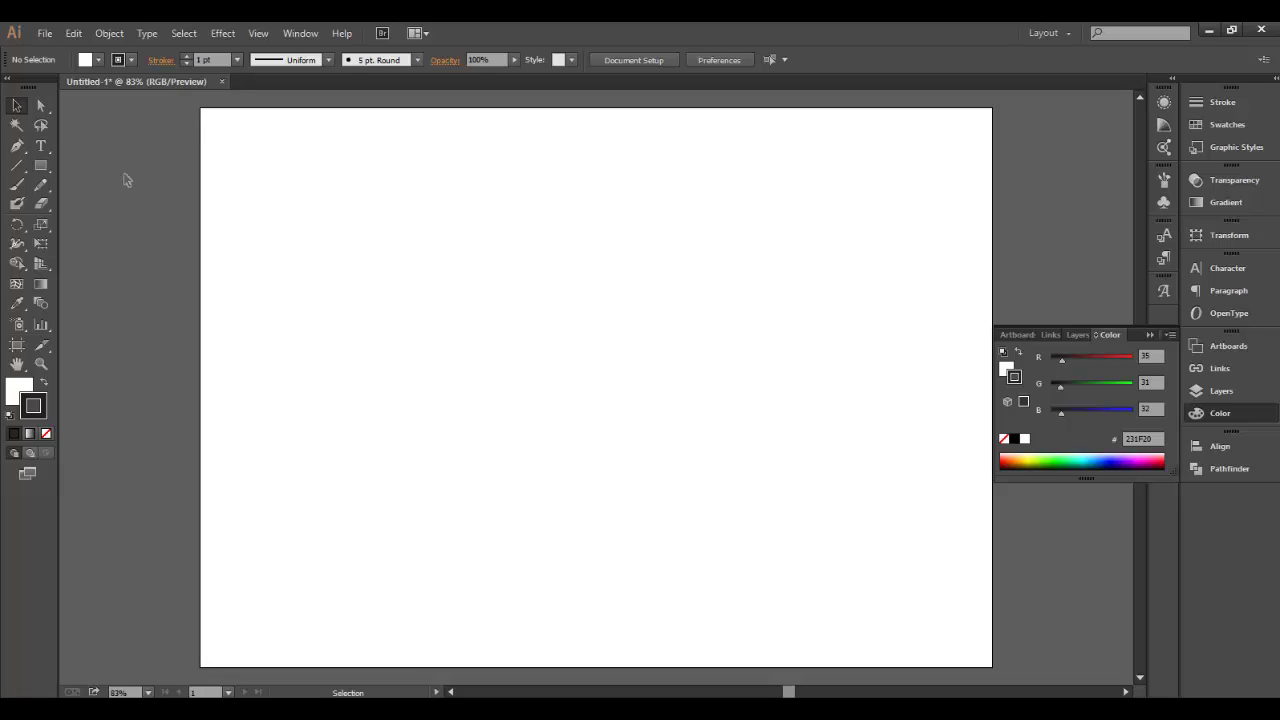
{"action": "left_click", "coordinate": [1150, 334]}
Place the animal scans PDF in the upper-left area of the artboard and enlarge it to about 145 by 189 mm
{"action": "left_click", "coordinate": [45, 35]}
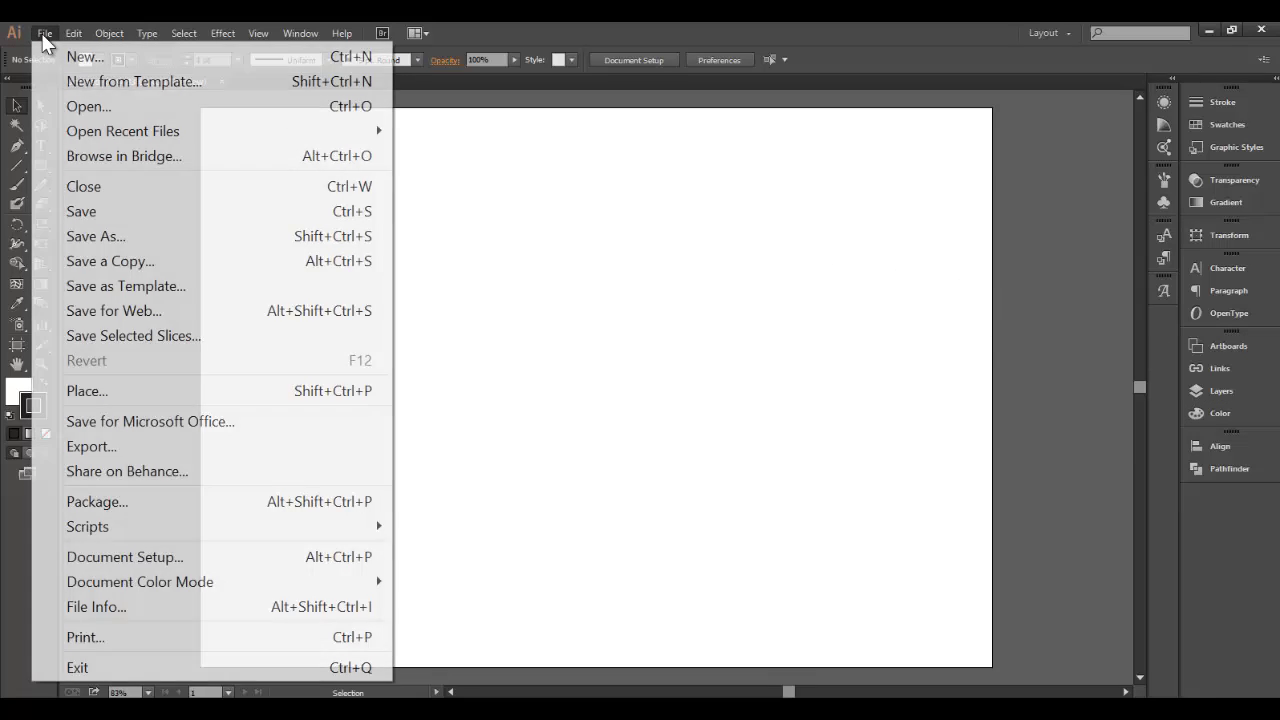
{"action": "left_click", "coordinate": [93, 395]}
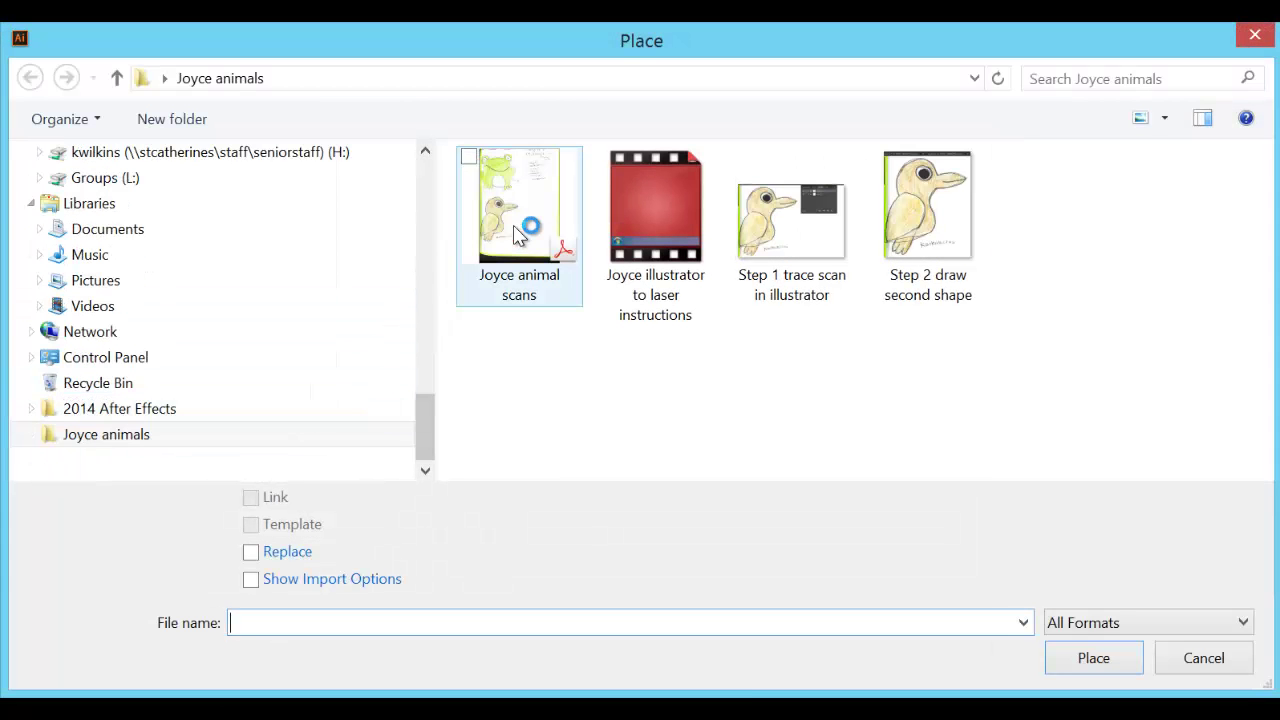
{"action": "left_click", "coordinate": [518, 232]}
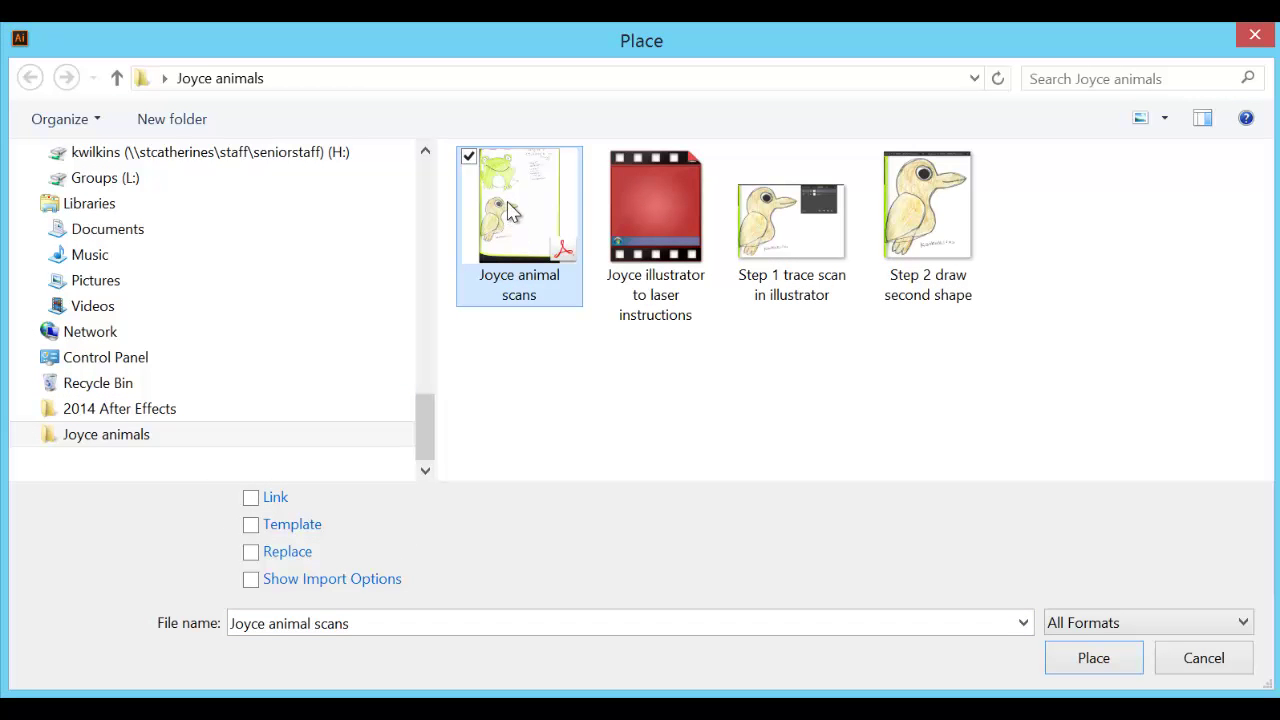
{"action": "left_click", "coordinate": [1093, 657]}
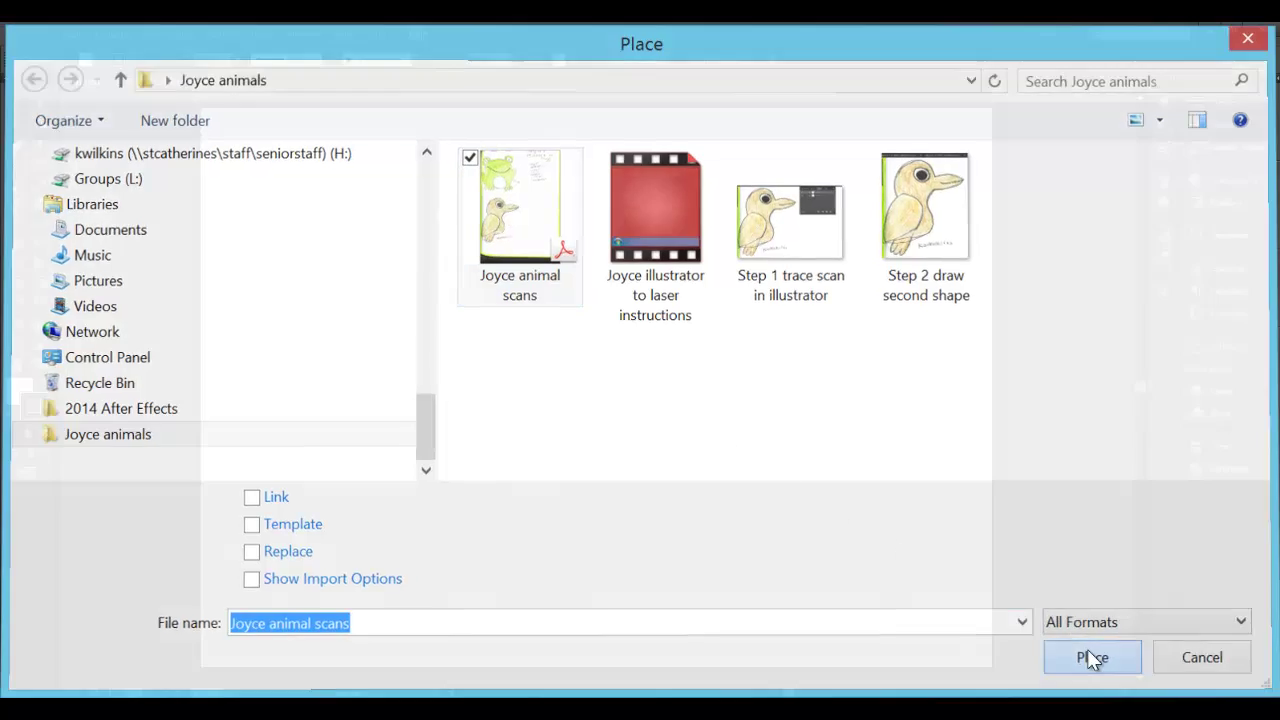
{"action": "left_click_drag", "start_coordinate": [266, 155], "coordinate": [537, 441]}
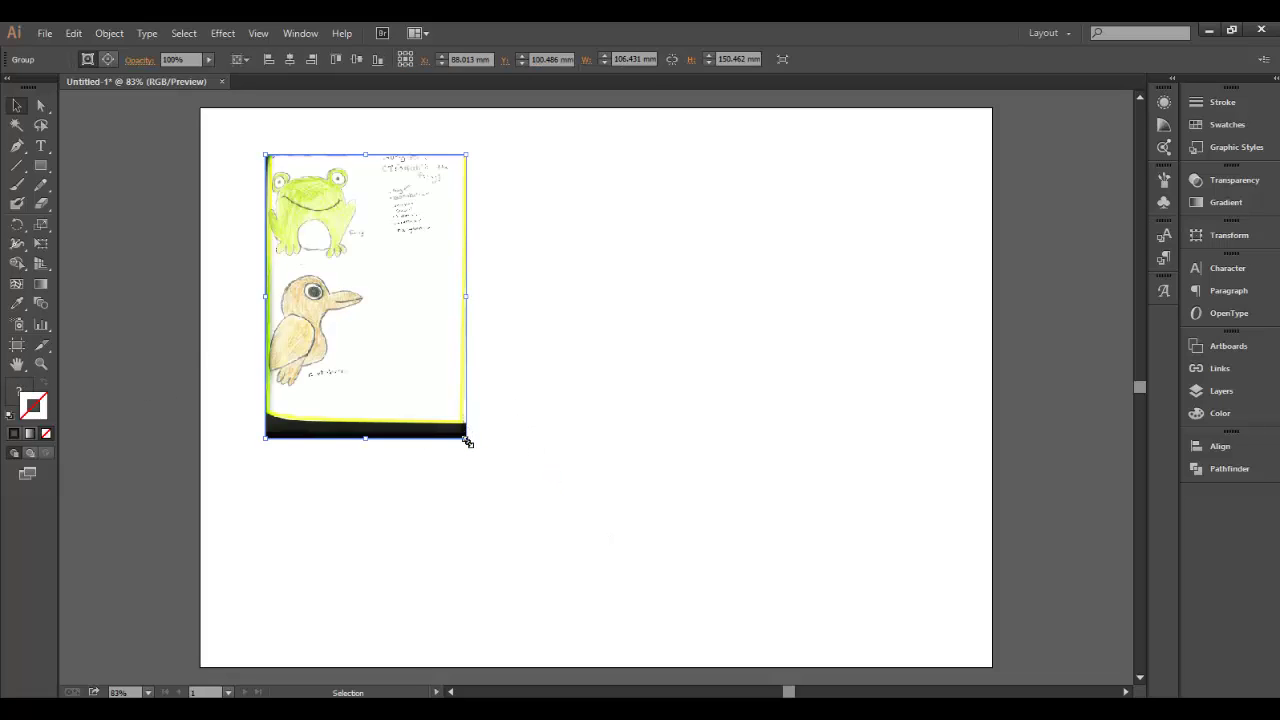
{"action": "left_click_drag", "start_coordinate": [466, 437], "coordinate": [541, 517]}
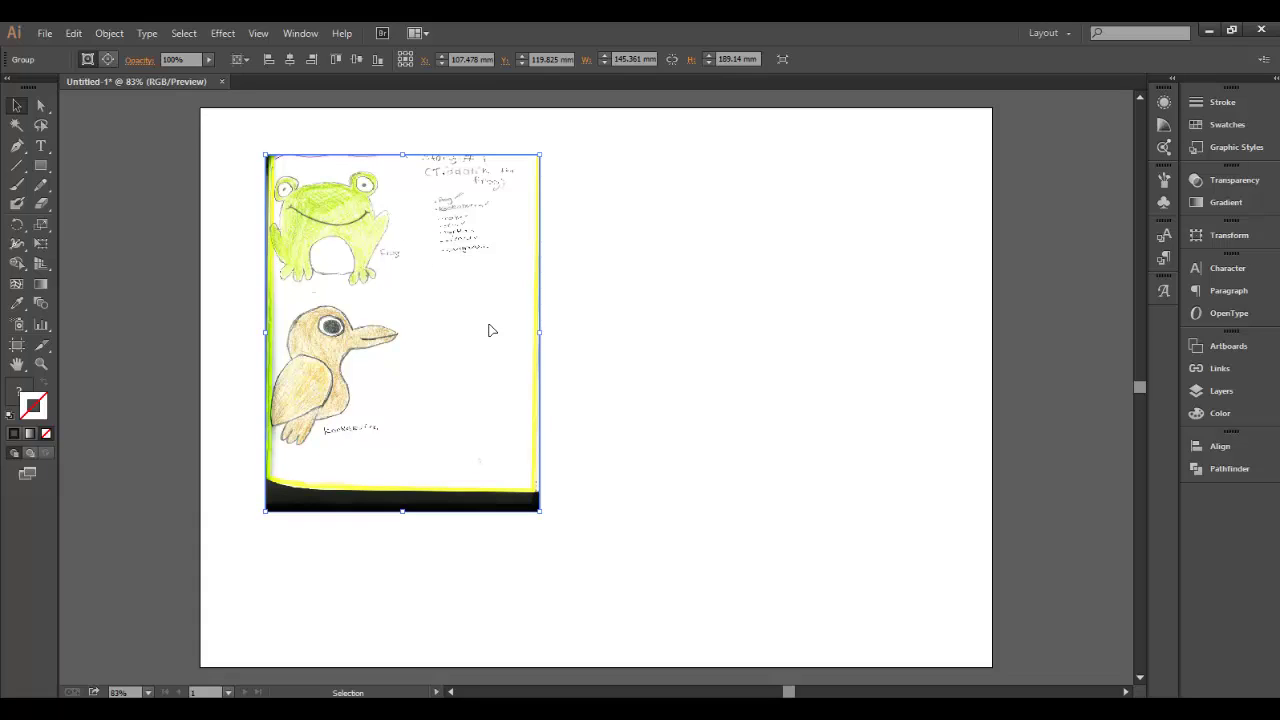
Rename the layer holding the placed drawing as Scan and deselect the artwork
{"action": "left_click", "coordinate": [1211, 390]}
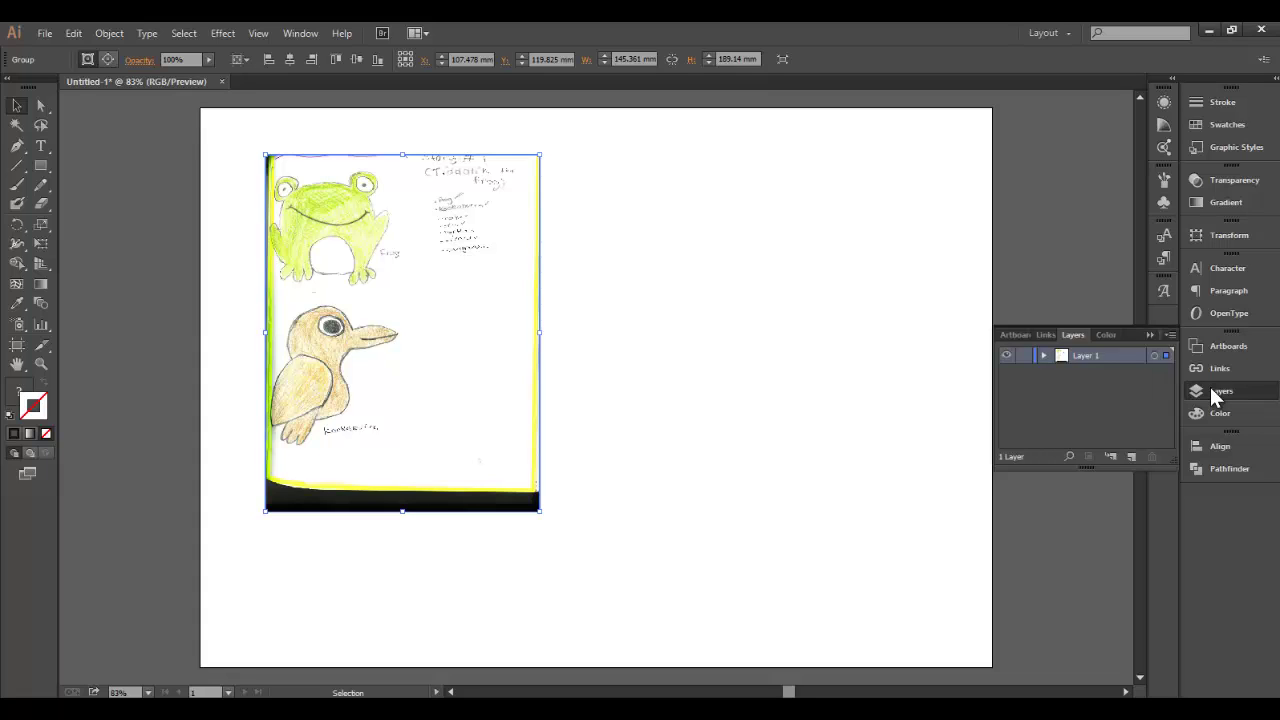
{"action": "left_click", "coordinate": [1210, 387]}
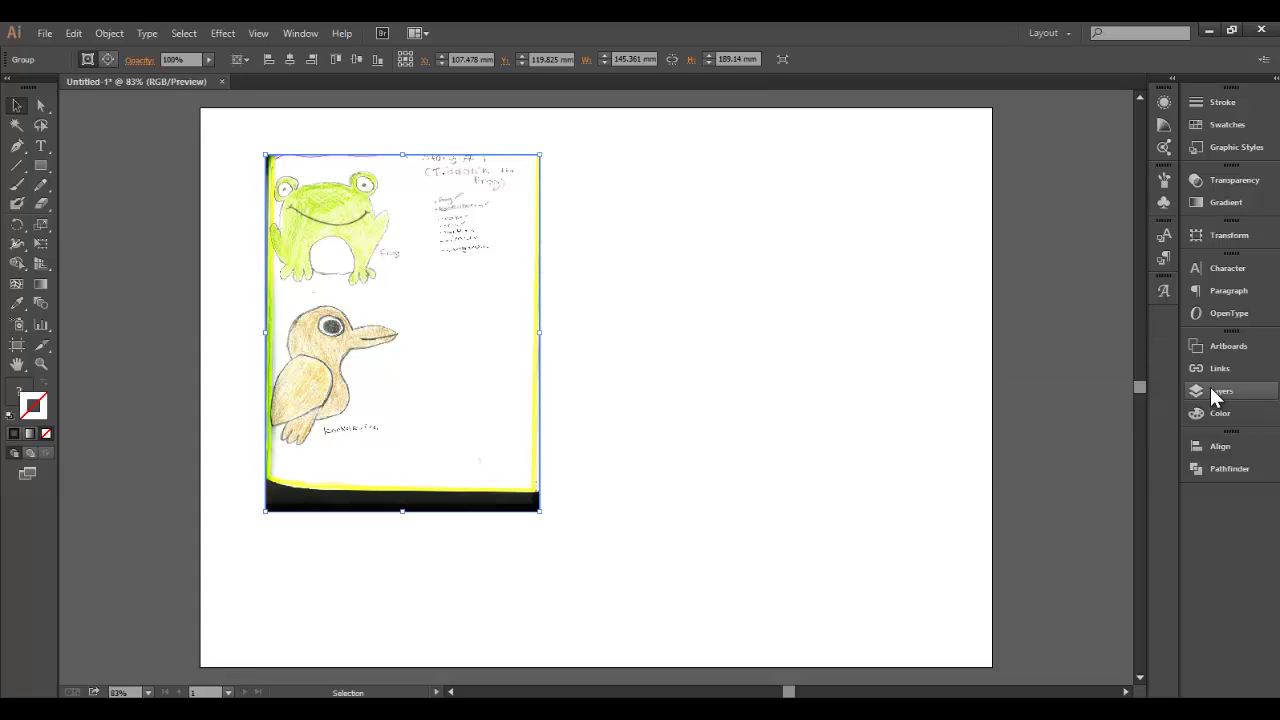
{"action": "left_click", "coordinate": [292, 35]}
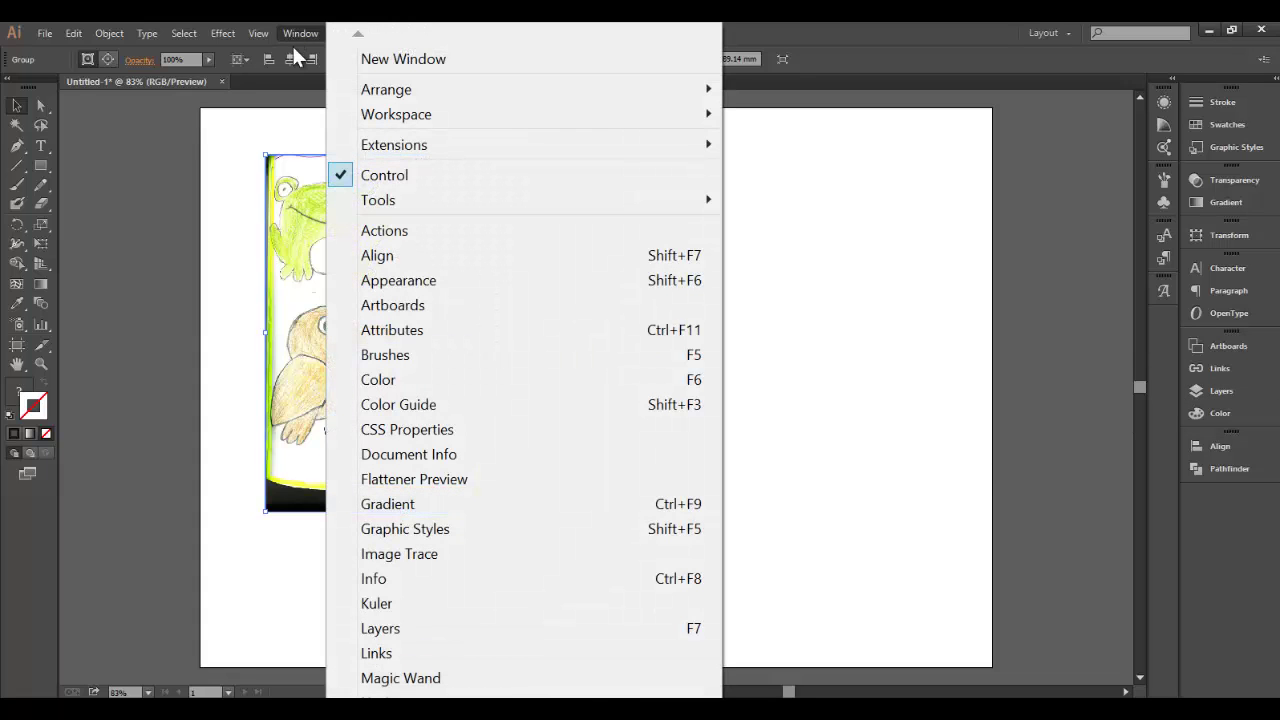
{"action": "left_click", "coordinate": [379, 632]}
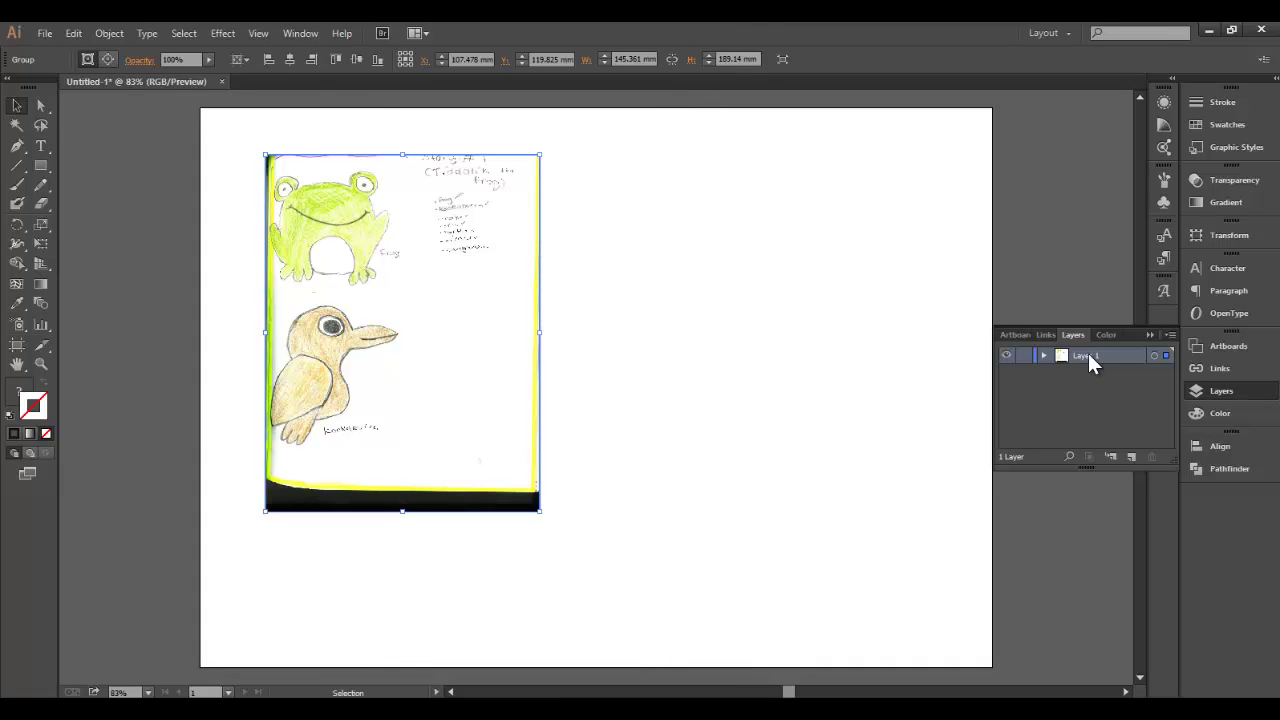
{"action": "double_click", "coordinate": [1088, 355]}
{"action": "left_click", "coordinate": [1108, 581]}
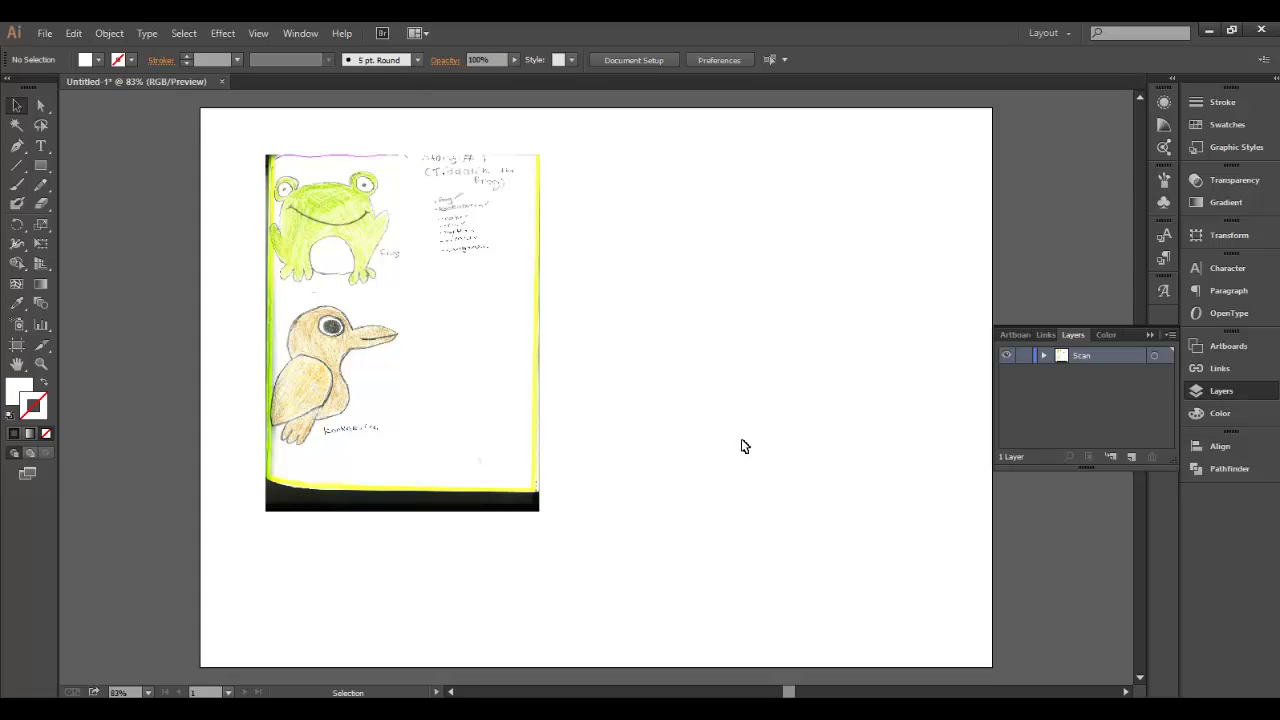
Add a new layer above the Scan layer and name it Outline
{"action": "left_click", "coordinate": [1131, 455]}
{"action": "double_click", "coordinate": [1091, 355]}
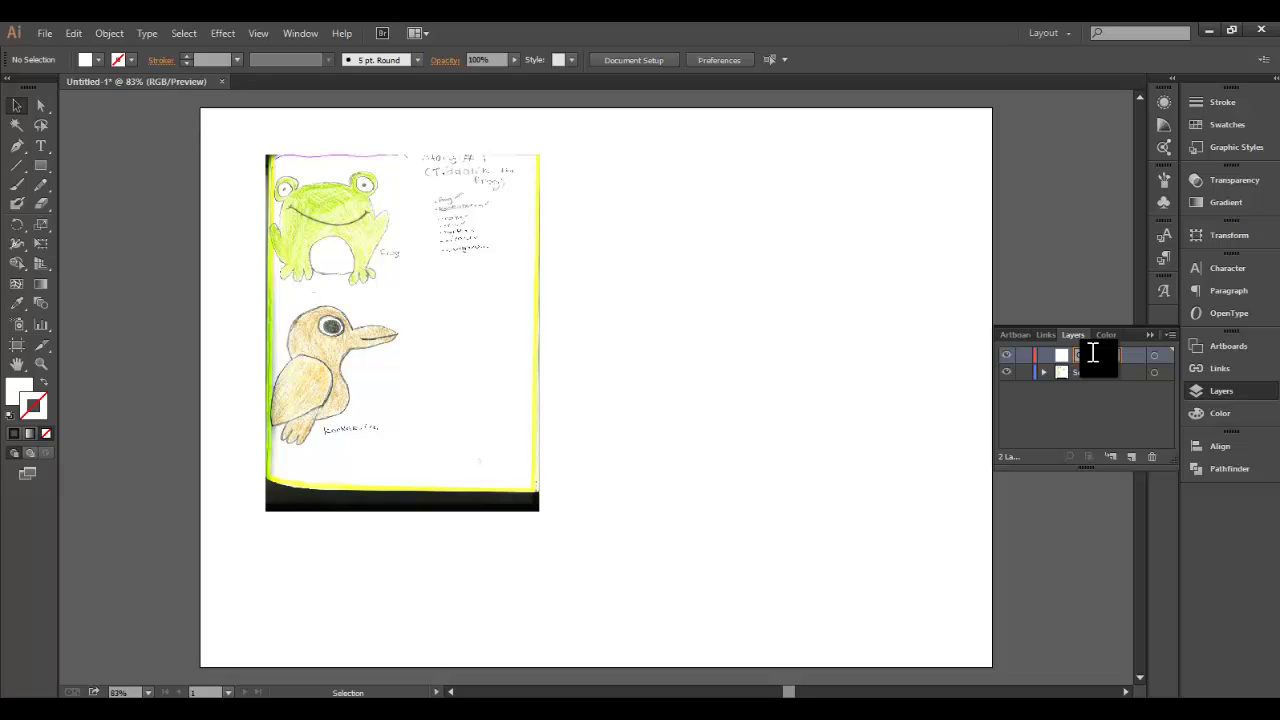
{"action": "type", "text": "Outline"}
{"action": "key", "text": "Return"}
Trace the top of the frog's head and around its right-hand eye with the Pen tool
{"action": "left_click", "coordinate": [41, 364]}
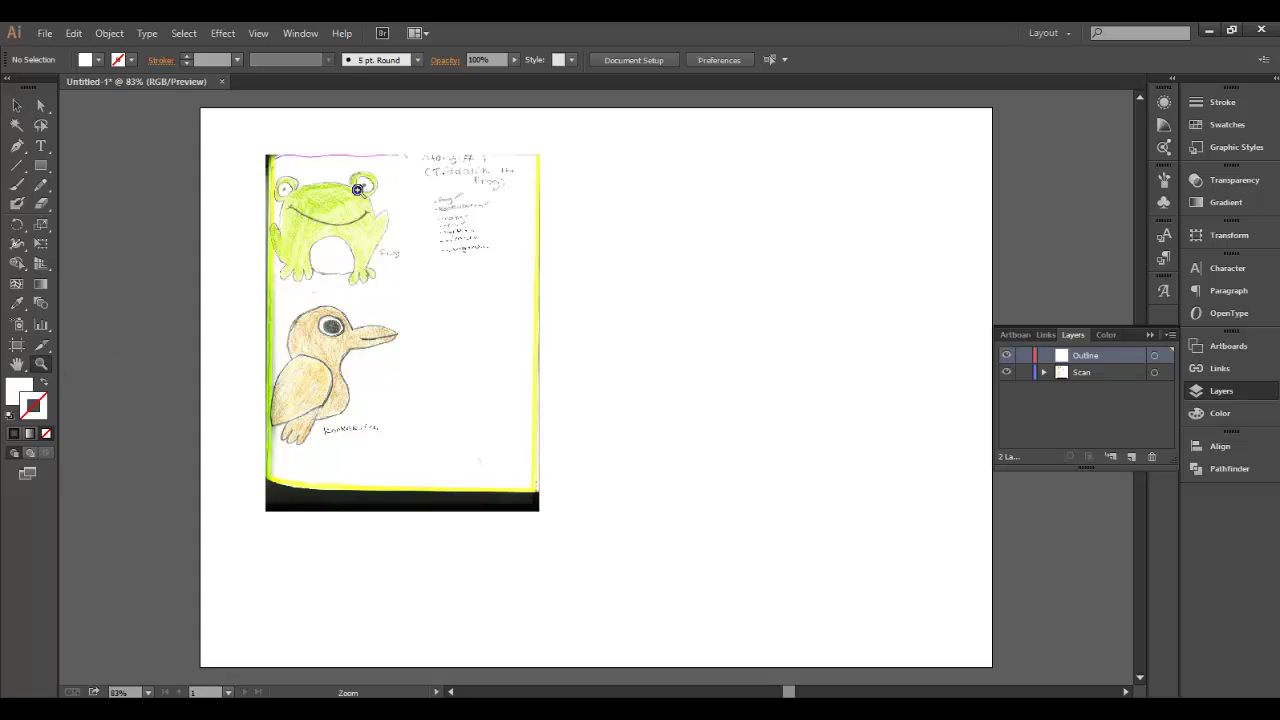
{"action": "left_click_drag", "start_coordinate": [254, 164], "coordinate": [420, 294]}
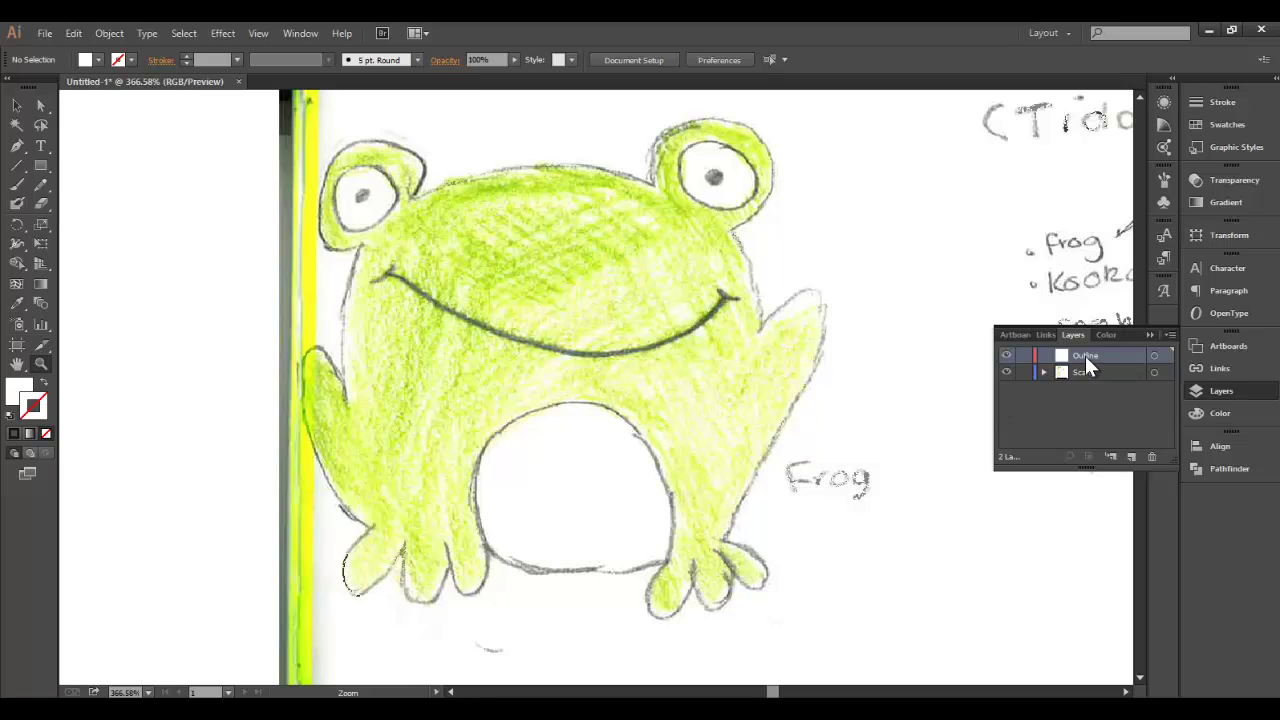
{"action": "left_click", "coordinate": [18, 145]}
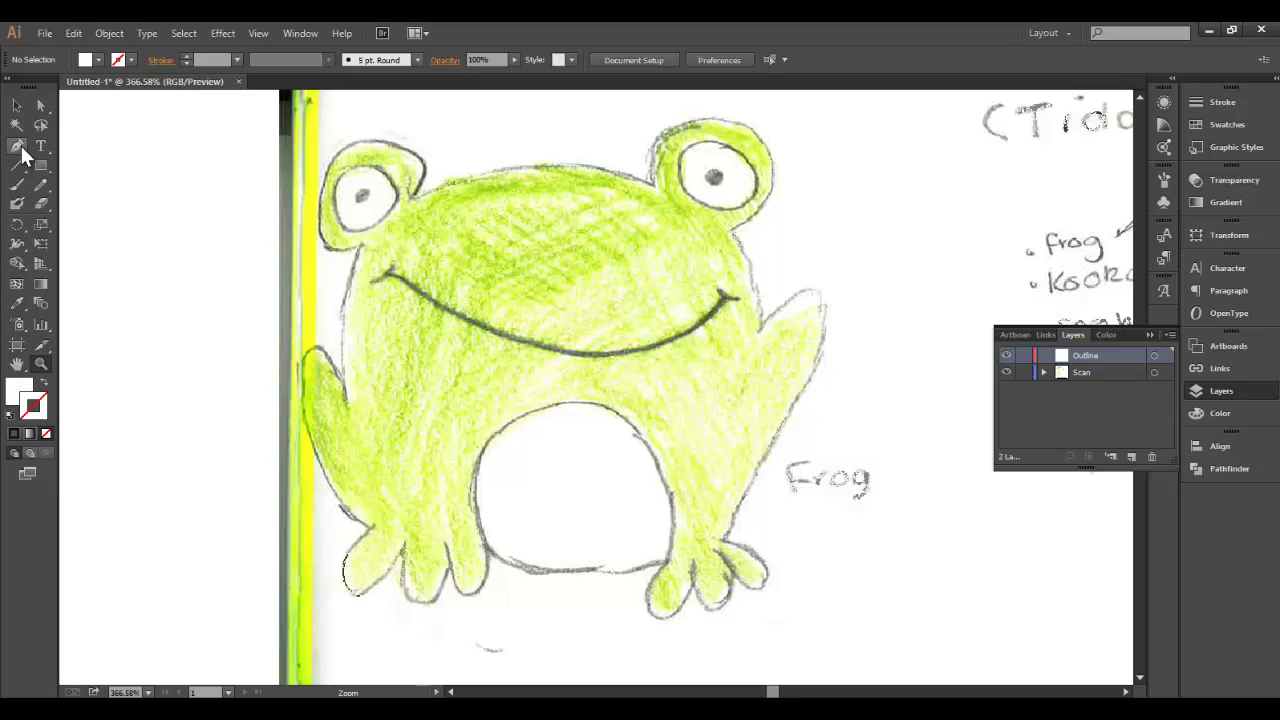
{"action": "left_click", "coordinate": [414, 198]}
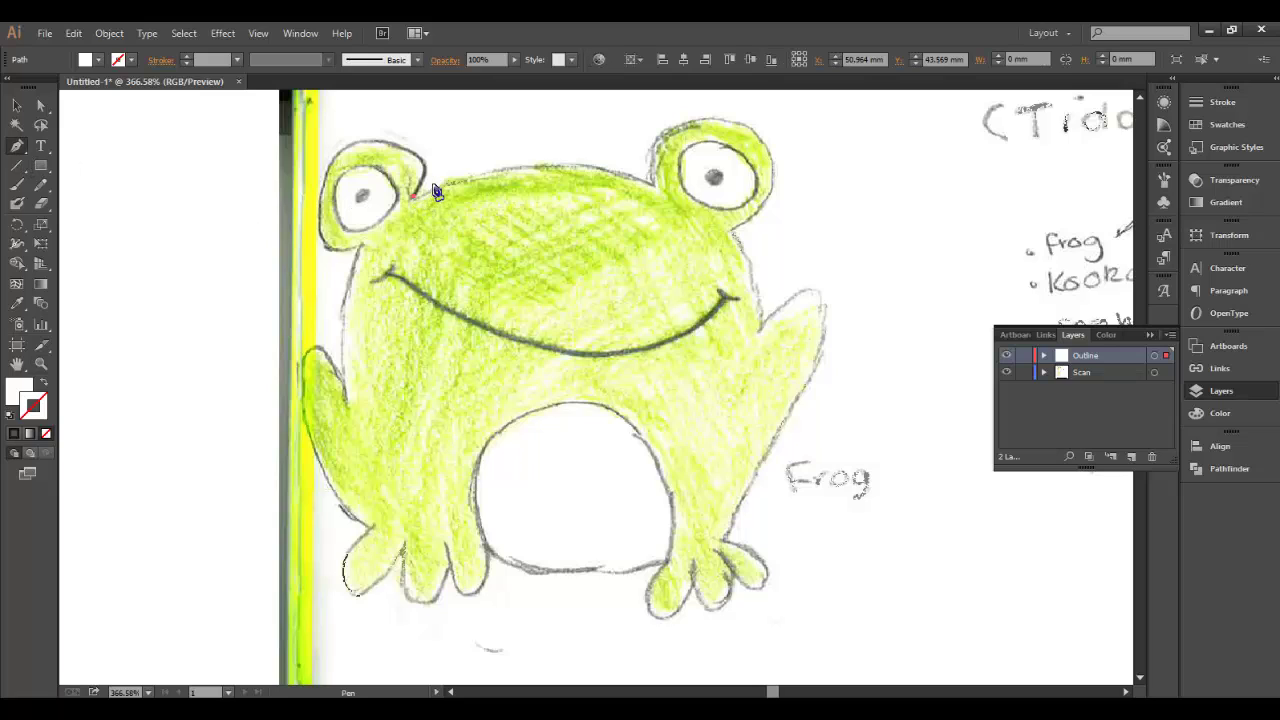
{"action": "left_click_drag", "start_coordinate": [449, 184], "coordinate": [551, 166]}
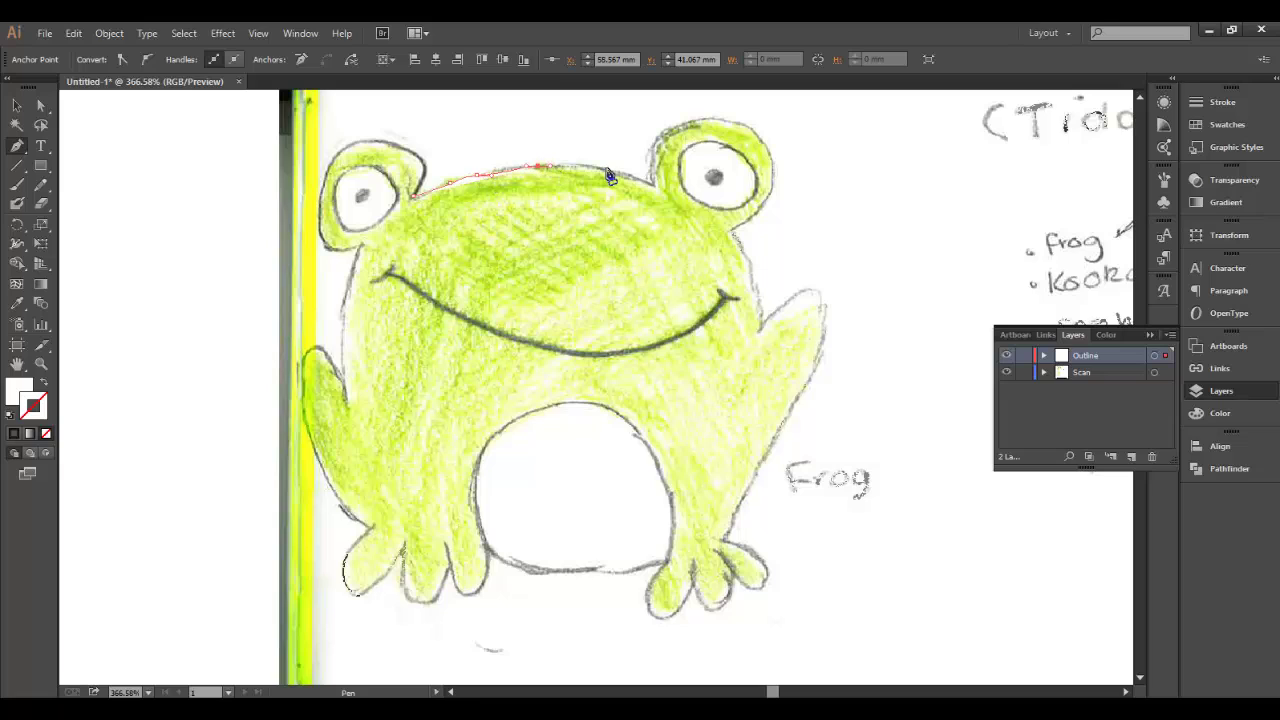
{"action": "left_click_drag", "start_coordinate": [628, 177], "coordinate": [737, 227]}
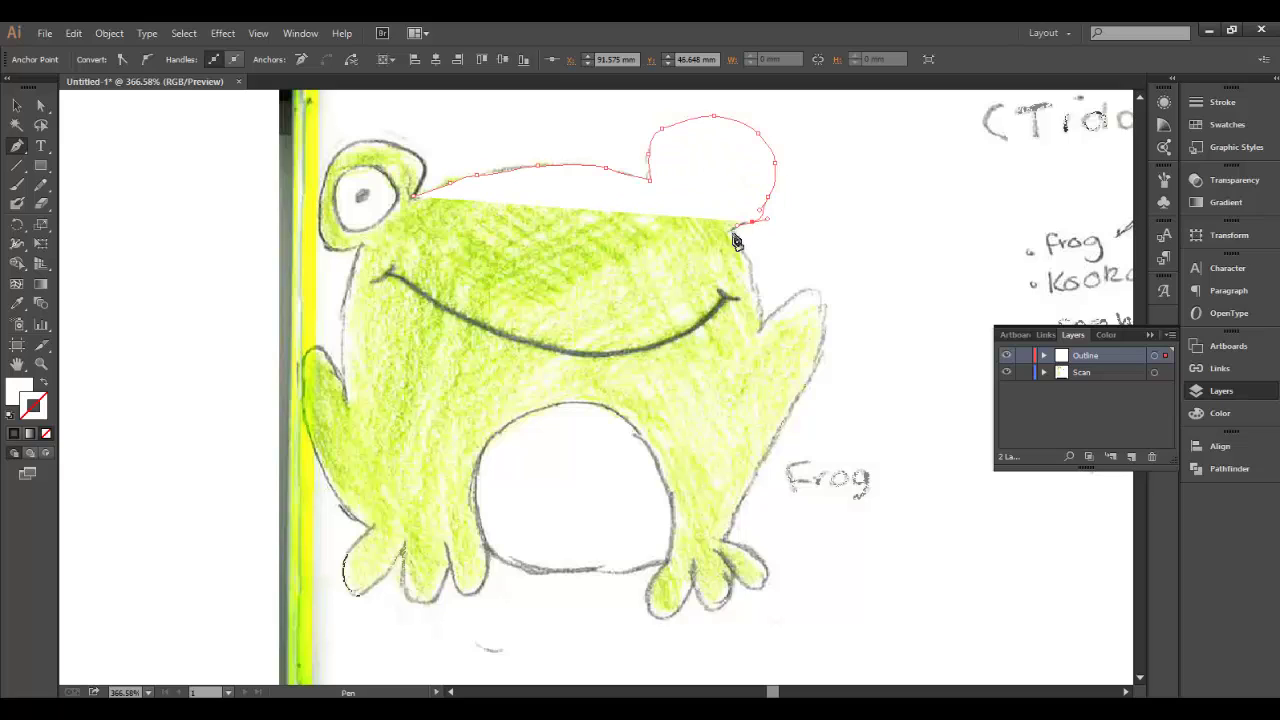
Continue the outline down the right side of the frog's head and around its raised right-hand limb
{"action": "left_click", "coordinate": [733, 231]}
{"action": "left_click", "coordinate": [742, 247]}
{"action": "left_click_drag", "start_coordinate": [753, 281], "coordinate": [754, 286]}
{"action": "left_click", "coordinate": [759, 314]}
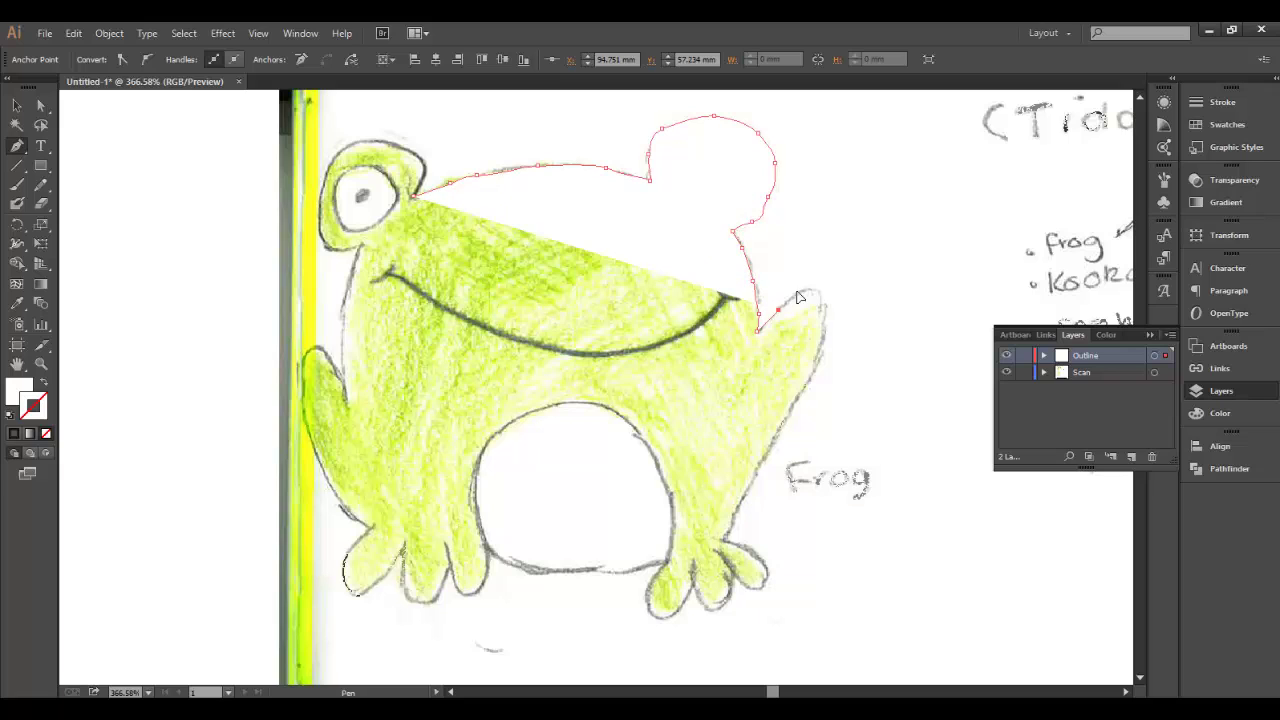
{"action": "left_click_drag", "start_coordinate": [797, 291], "coordinate": [811, 288]}
{"action": "left_click_drag", "start_coordinate": [822, 307], "coordinate": [807, 388]}
{"action": "left_click_drag", "start_coordinate": [787, 411], "coordinate": [753, 462]}
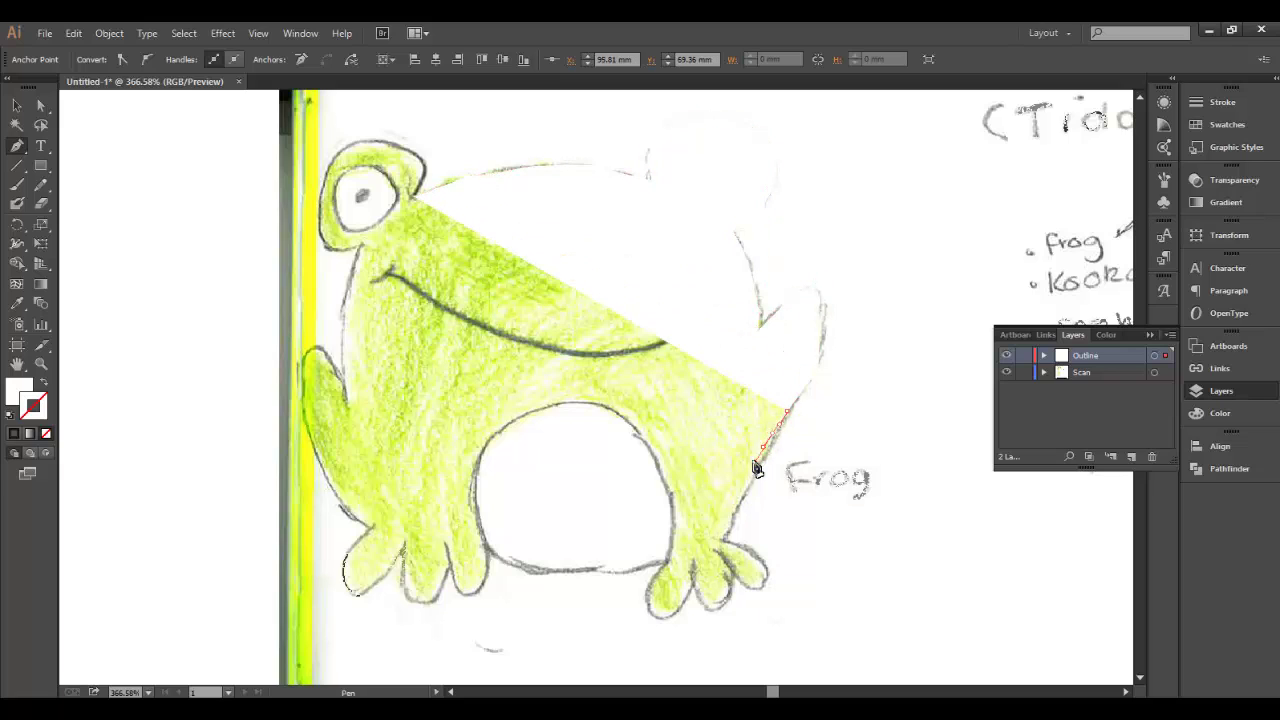
Trace around the toes of the right-hand foot and along the underside of the belly
{"action": "left_click_drag", "start_coordinate": [732, 521], "coordinate": [752, 553]}
{"action": "mouse_move", "coordinate": [767, 566]}
{"action": "left_mouse_down"}
{"action": "mouse_move", "coordinate": [758, 590]}
{"action": "mouse_move", "coordinate": [731, 584]}
{"action": "left_mouse_up"}
{"action": "left_click_drag", "start_coordinate": [732, 592], "coordinate": [708, 609]}
{"action": "mouse_move", "coordinate": [699, 600]}
{"action": "left_mouse_down"}
{"action": "mouse_move", "coordinate": [691, 586]}
{"action": "mouse_move", "coordinate": [680, 609]}
{"action": "mouse_move", "coordinate": [652, 614]}
{"action": "left_mouse_up"}
{"action": "left_click_drag", "start_coordinate": [647, 600], "coordinate": [598, 573]}
{"action": "left_click", "coordinate": [655, 569]}
{"action": "left_click_drag", "start_coordinate": [567, 569], "coordinate": [520, 565]}
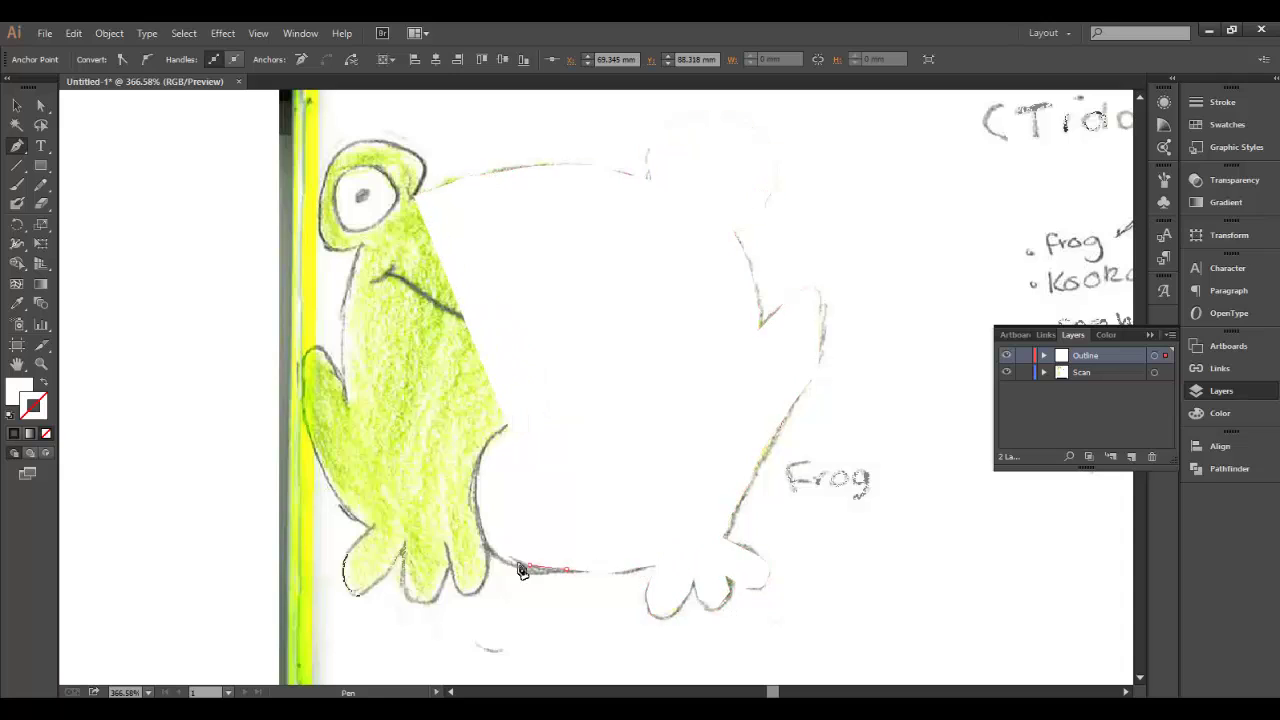
Continue the outline around the three toes of the frog's left-hand foot
{"action": "left_click", "coordinate": [490, 556]}
{"action": "left_click", "coordinate": [447, 568]}
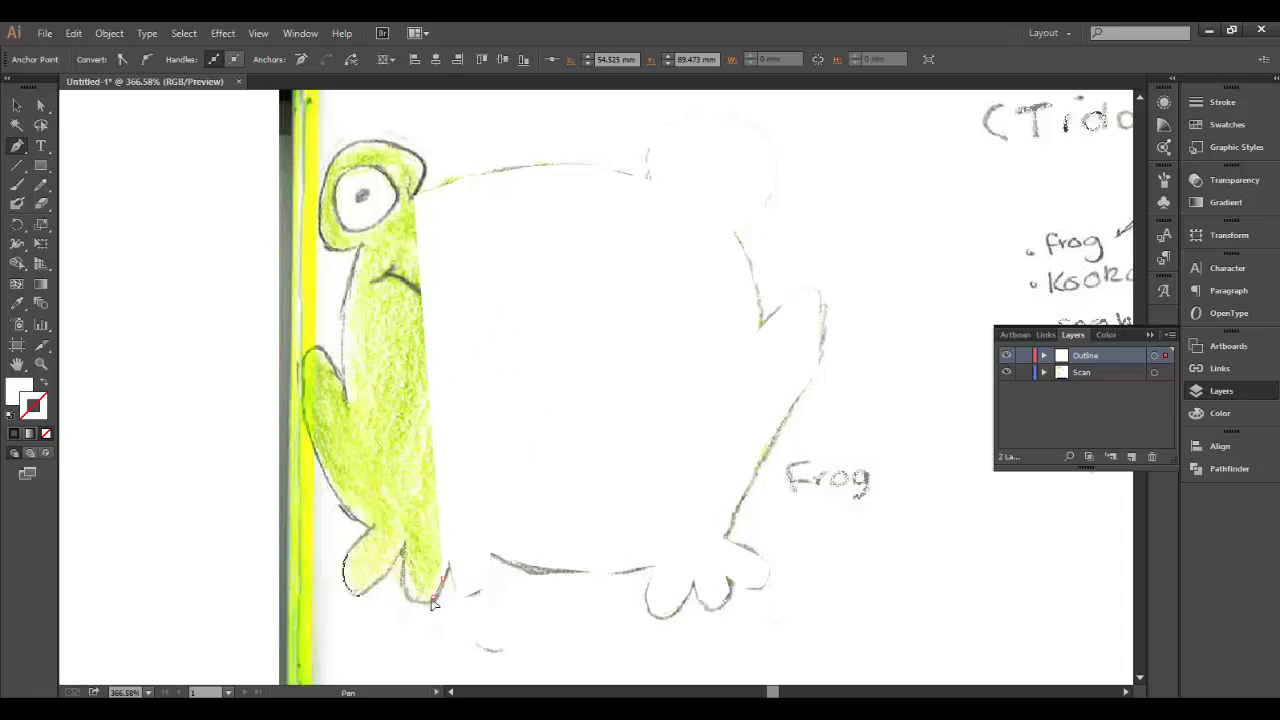
{"action": "left_click_drag", "start_coordinate": [432, 599], "coordinate": [402, 550]}
{"action": "left_click_drag", "start_coordinate": [378, 582], "coordinate": [372, 588]}
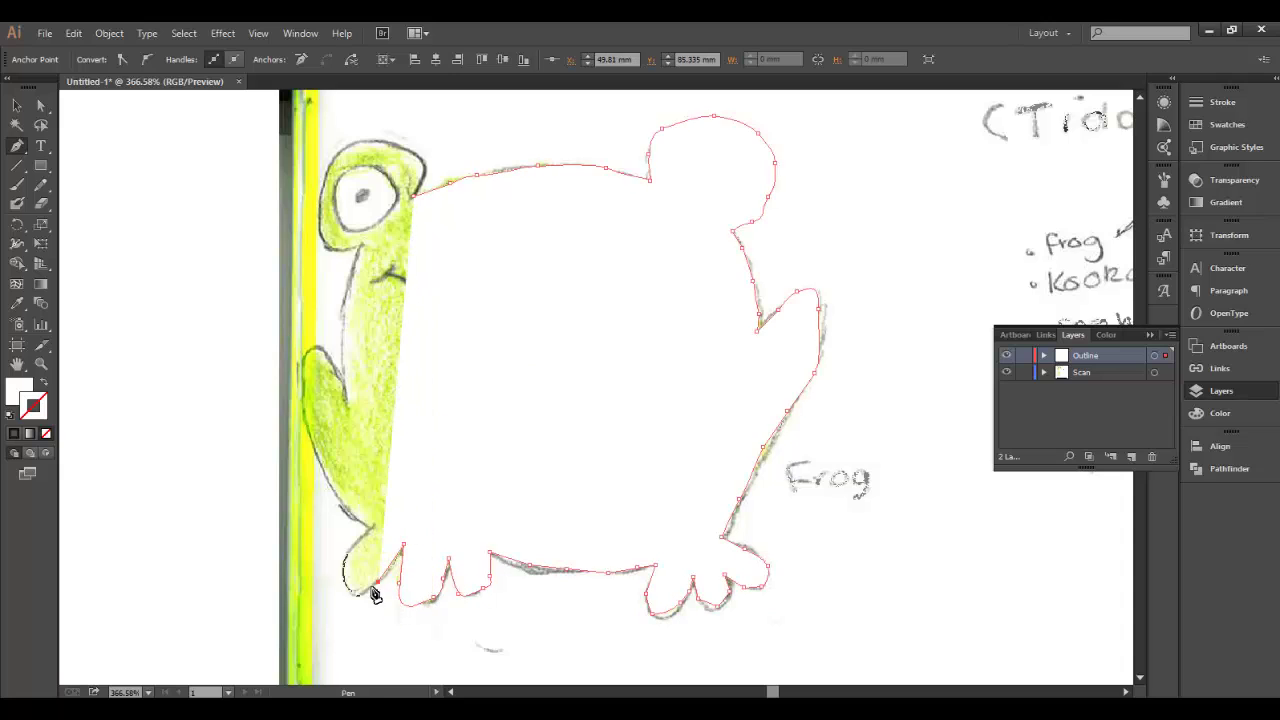
{"action": "left_click", "coordinate": [358, 593]}
{"action": "left_click", "coordinate": [342, 586]}
{"action": "left_click", "coordinate": [344, 551]}
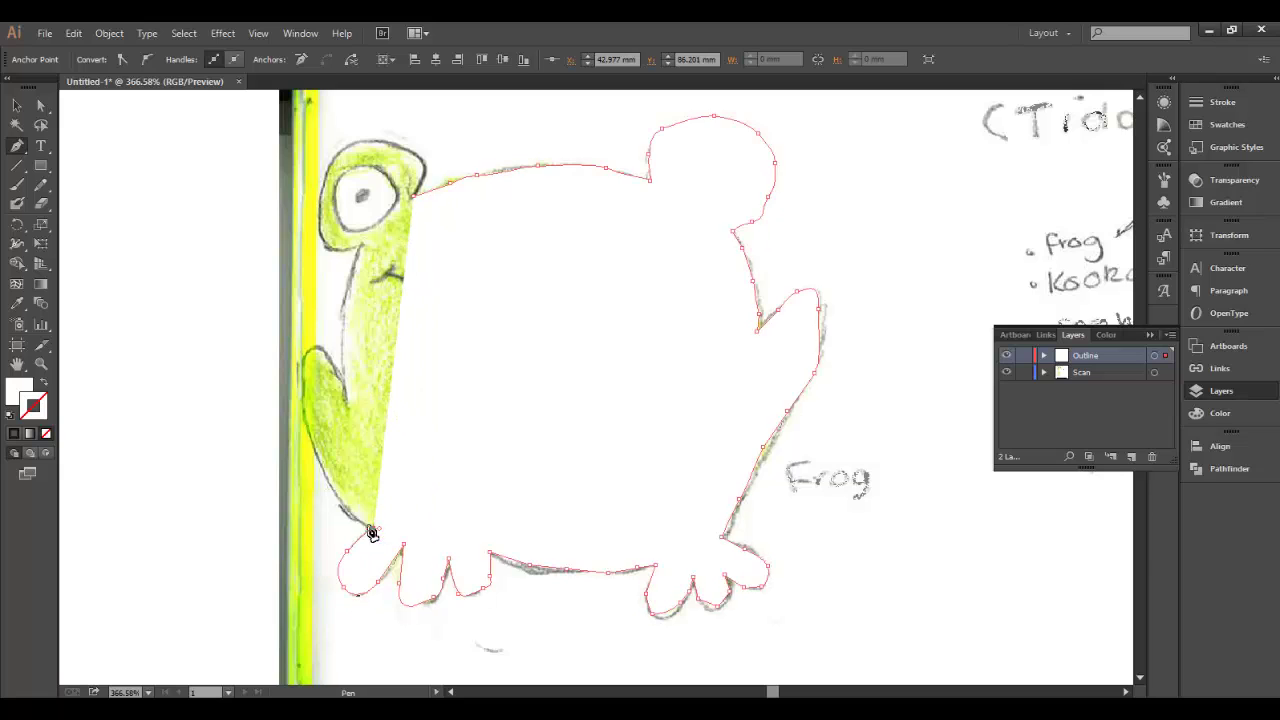
Trace up the outer edge of the left-hand limb and over its rounded tip to the inner corner
{"action": "left_click", "coordinate": [372, 528]}
{"action": "left_click", "coordinate": [345, 508]}
{"action": "left_click", "coordinate": [315, 456]}
{"action": "left_click", "coordinate": [303, 401]}
{"action": "left_click", "coordinate": [312, 356]}
{"action": "left_click", "coordinate": [337, 363]}
{"action": "left_click", "coordinate": [357, 393]}
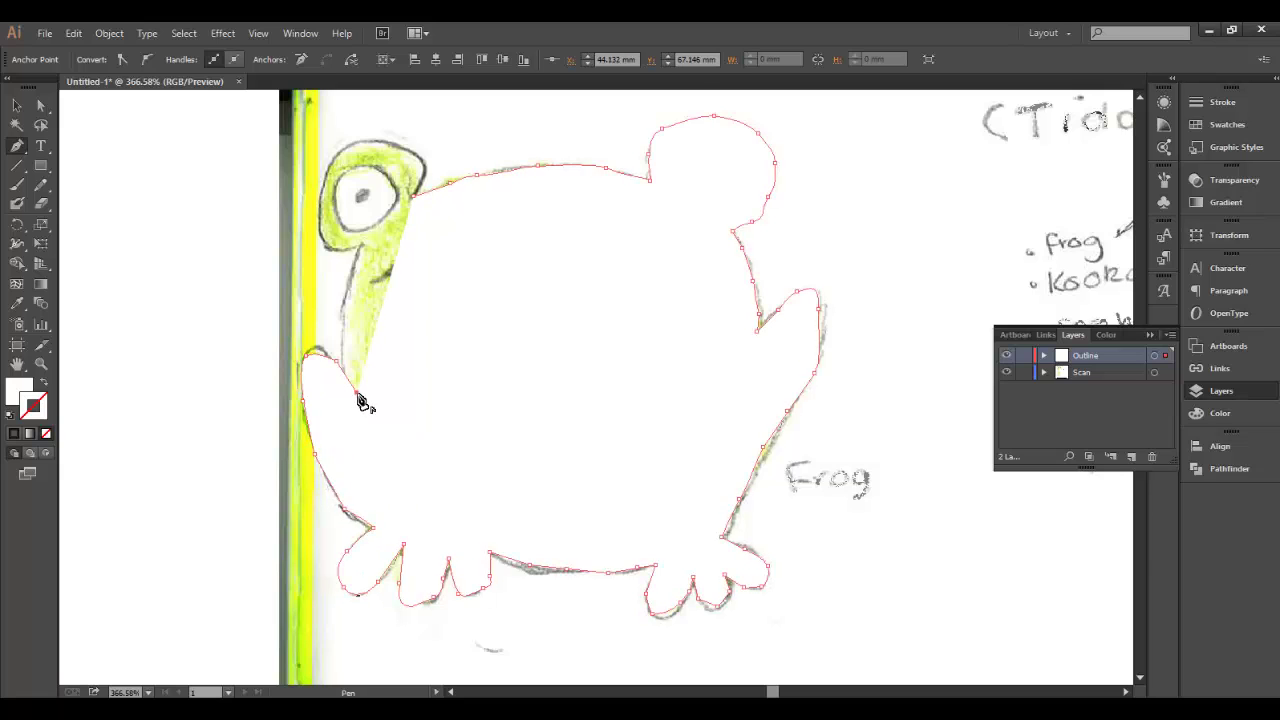
Trace the left side of the head and around the left-hand eye, closing the outline at its starting anchor
{"action": "left_click", "coordinate": [343, 368]}
{"action": "left_click", "coordinate": [341, 329]}
{"action": "left_click", "coordinate": [346, 293]}
{"action": "left_click", "coordinate": [357, 247]}
{"action": "left_click", "coordinate": [330, 247]}
{"action": "left_click", "coordinate": [318, 213]}
{"action": "left_click_drag", "start_coordinate": [322, 185], "coordinate": [333, 162]}
{"action": "left_click_drag", "start_coordinate": [346, 144], "coordinate": [423, 179]}
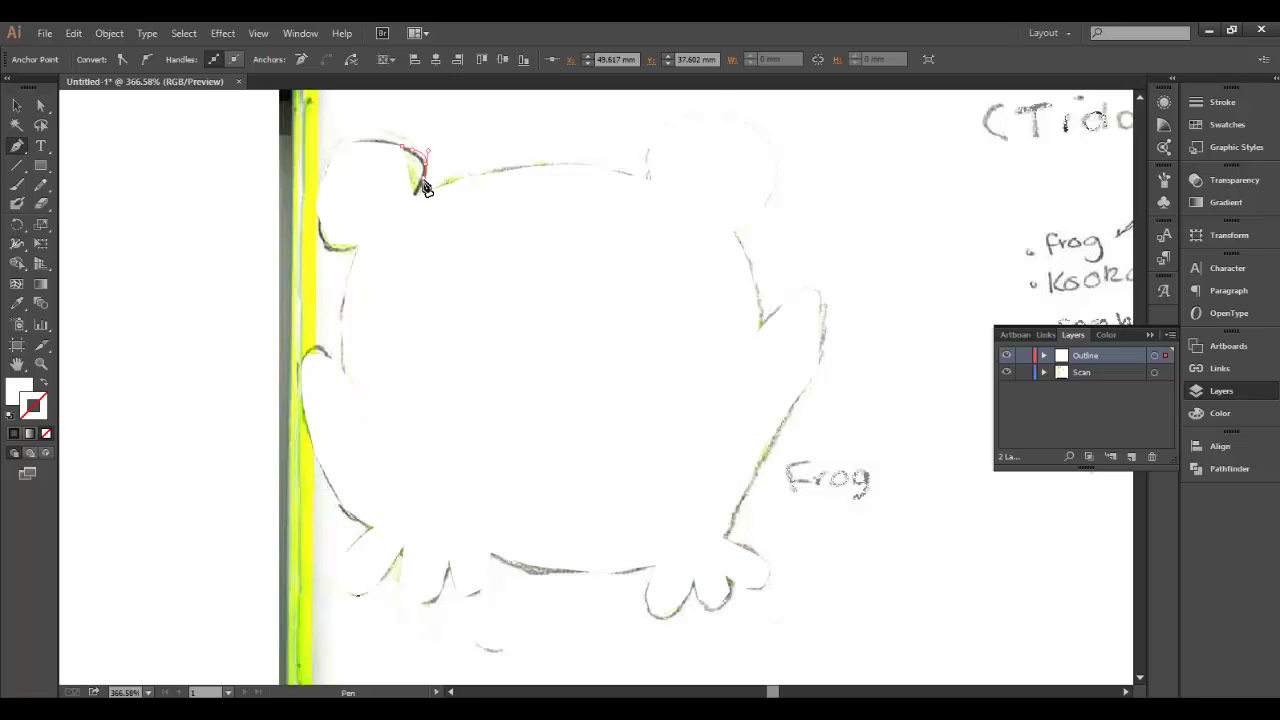
{"action": "left_click", "coordinate": [414, 197]}
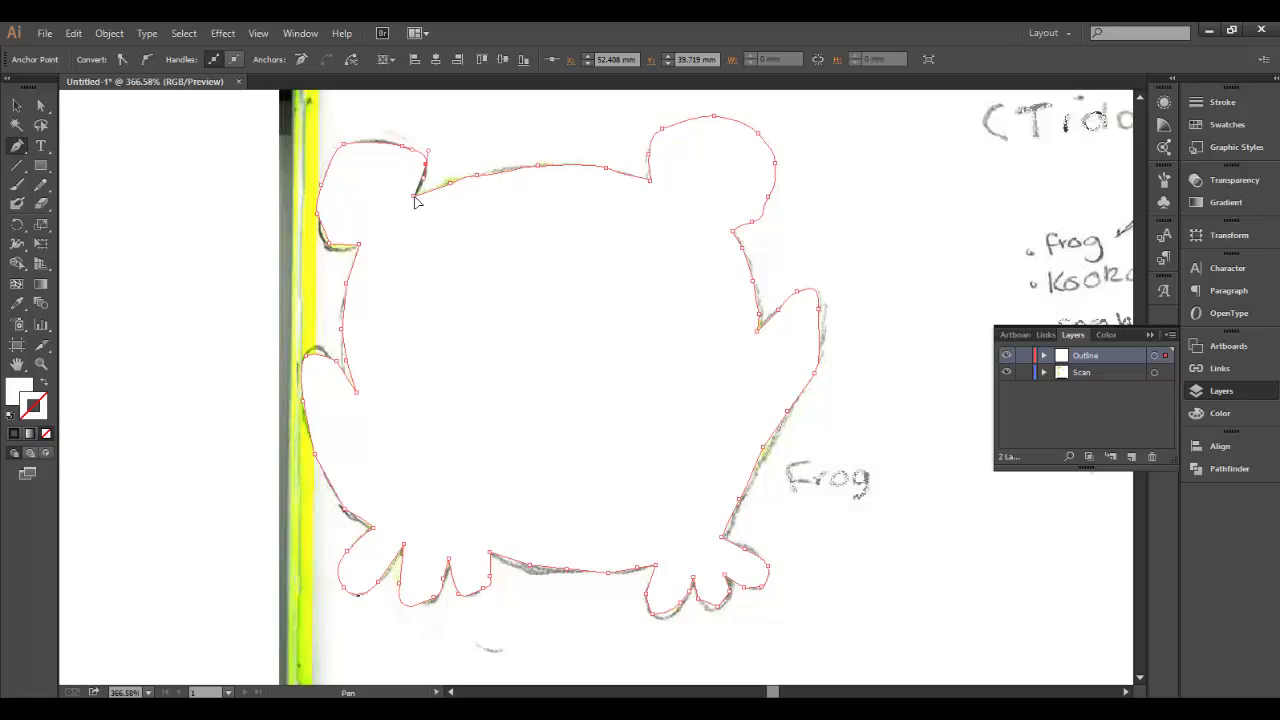
{"action": "left_click", "coordinate": [414, 196]}
Move the corner anchor below the left-hand eye onto the drawn line with Direct Selection and convert it to smooth
{"action": "left_click", "coordinate": [40, 108]}
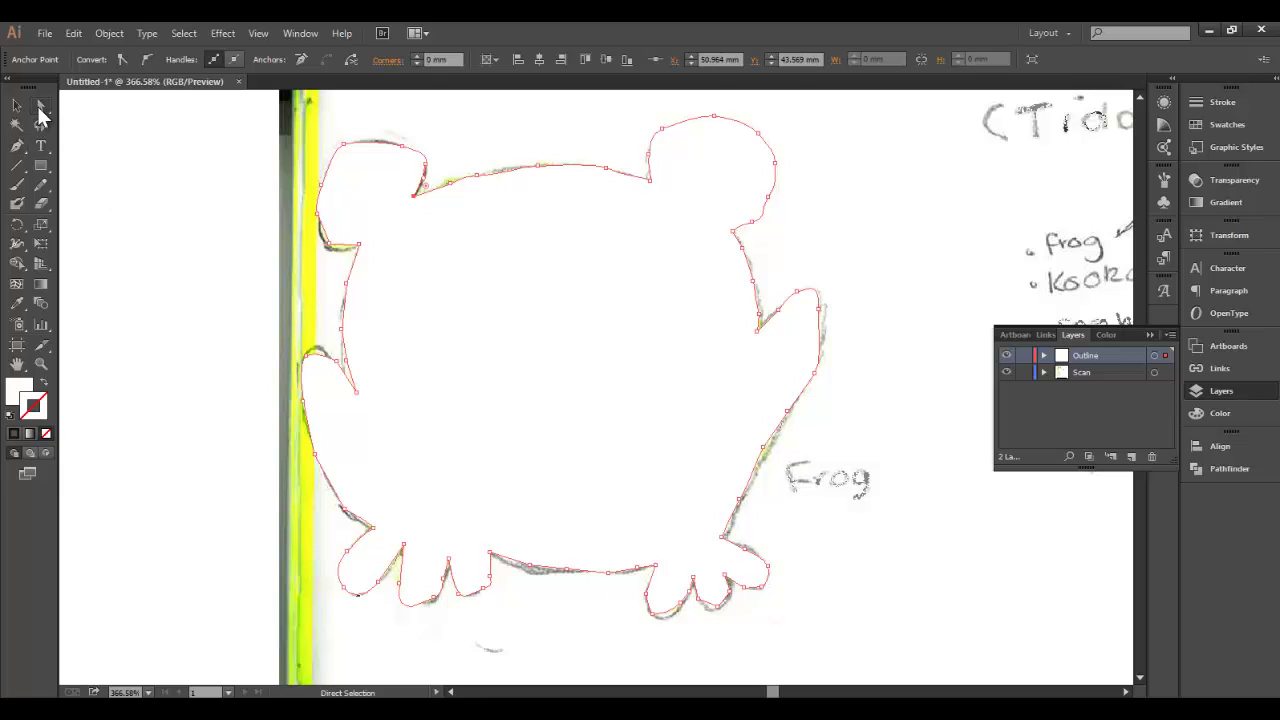
{"action": "left_click", "coordinate": [42, 365]}
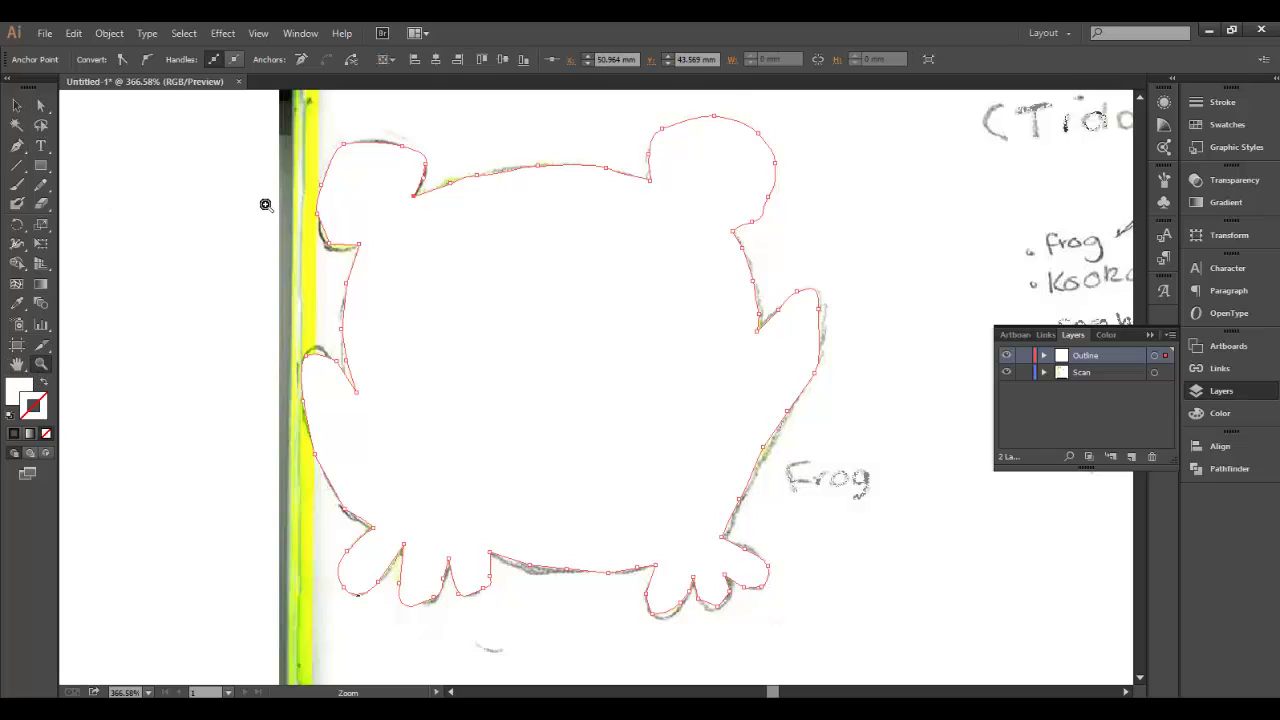
{"action": "left_click_drag", "start_coordinate": [266, 200], "coordinate": [452, 466]}
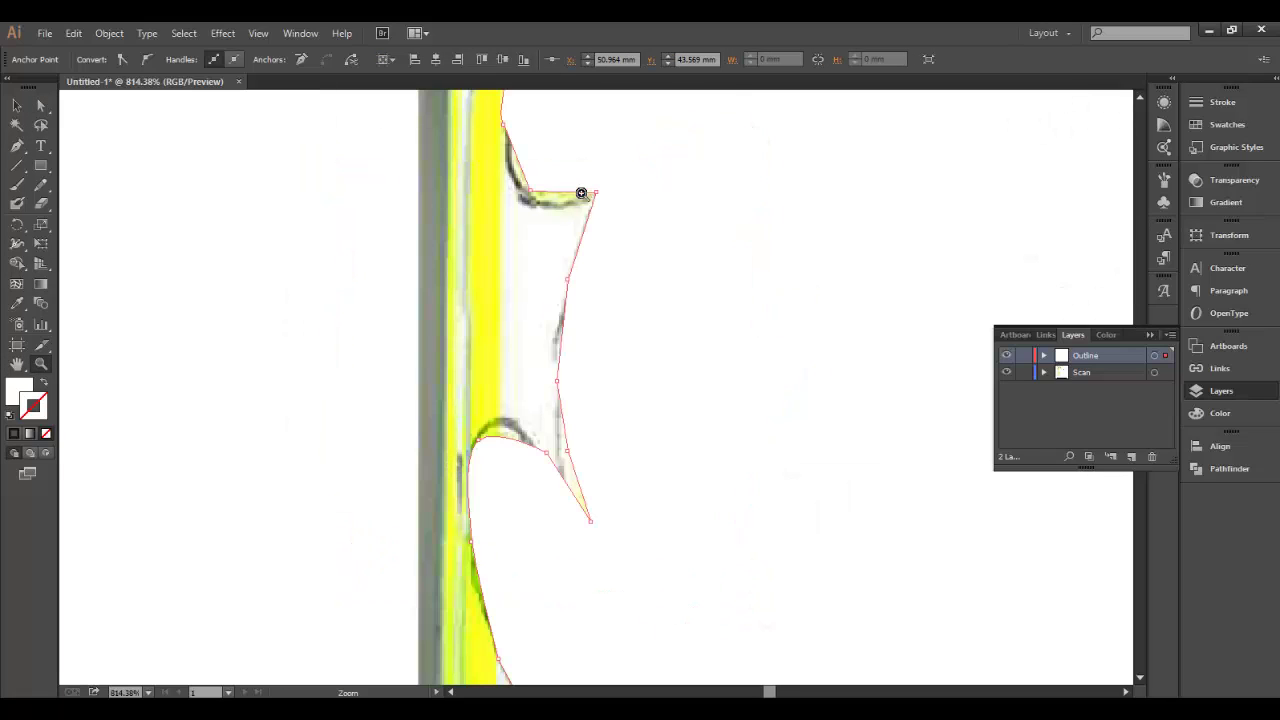
{"action": "left_click", "coordinate": [41, 106]}
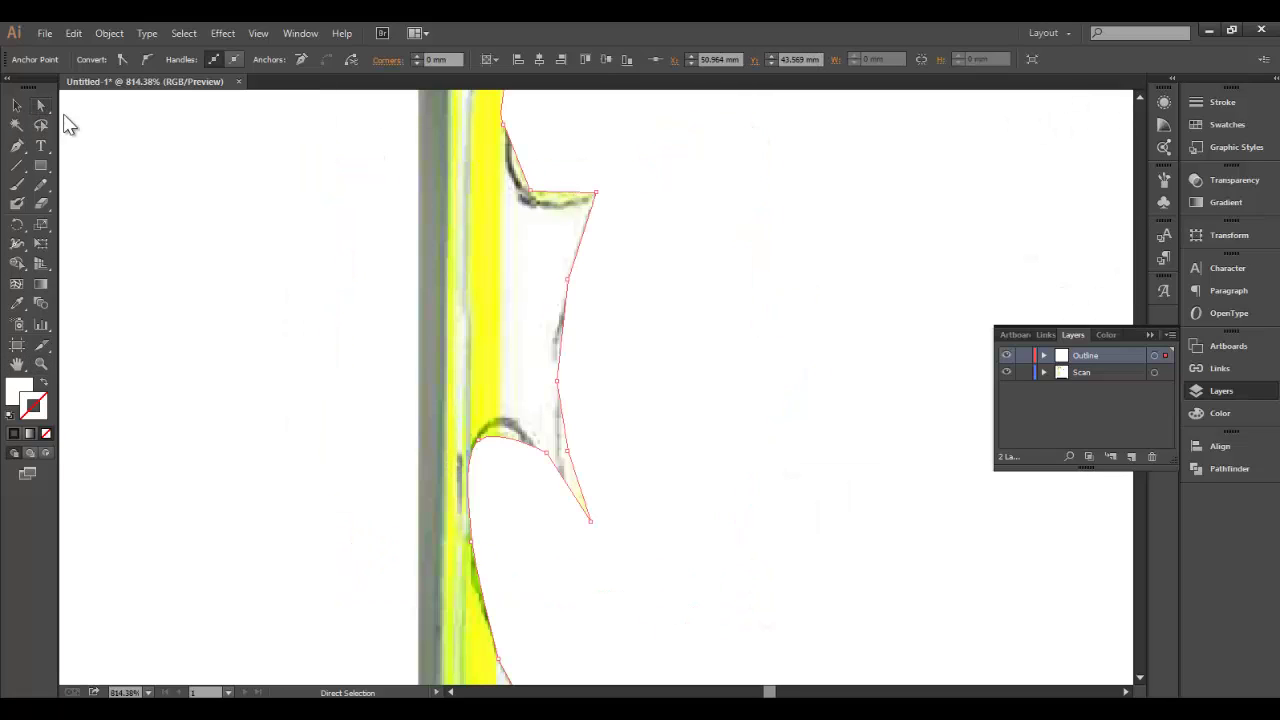
{"action": "left_click", "coordinate": [531, 192]}
{"action": "left_click_drag", "start_coordinate": [531, 192], "coordinate": [522, 206]}
{"action": "left_click", "coordinate": [146, 60]}
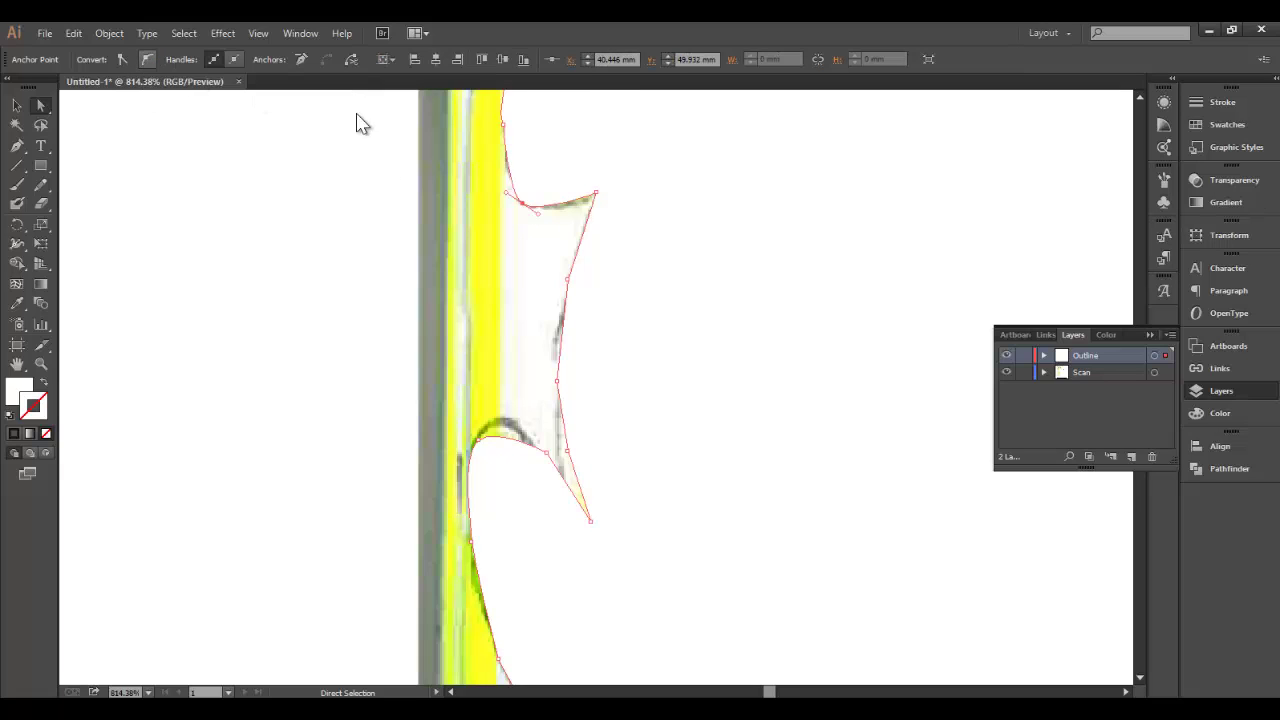
Convert the anchors along the left cheek and beside the left-hand limb's tip to smooth points
{"action": "left_click", "coordinate": [567, 283]}
{"action": "left_click", "coordinate": [151, 60]}
{"action": "left_click", "coordinate": [558, 382]}
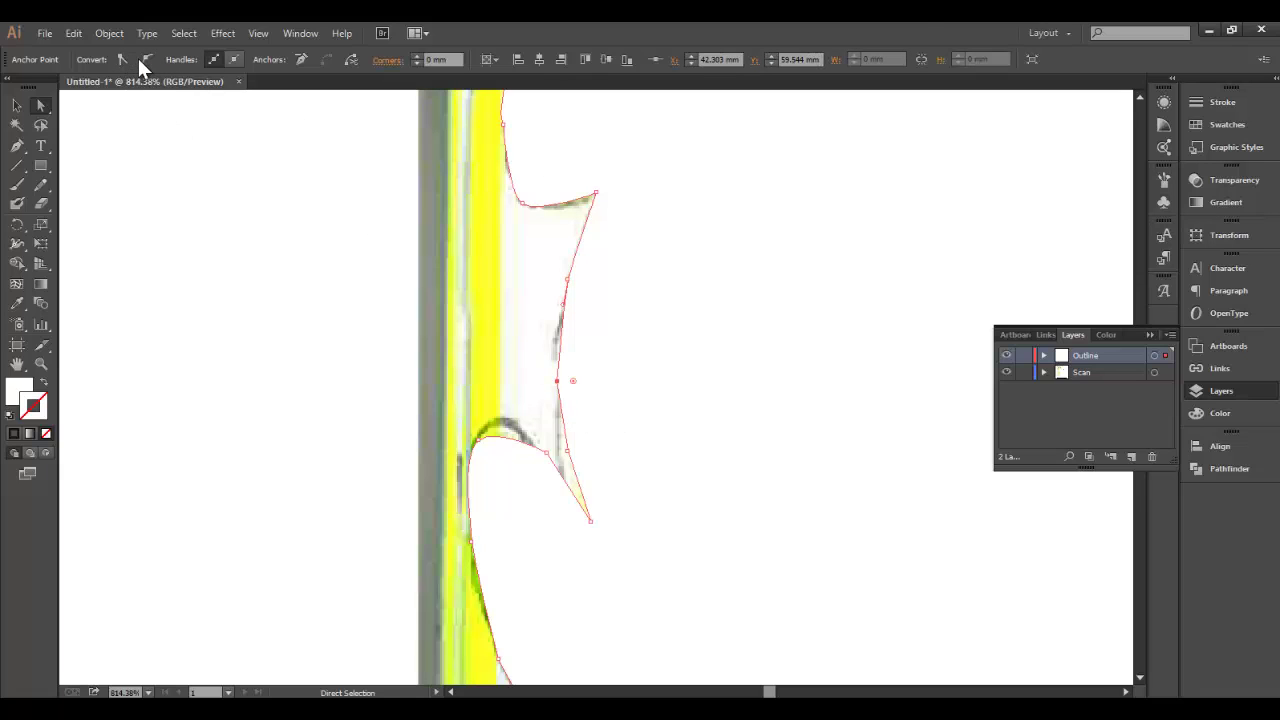
{"action": "left_click", "coordinate": [548, 456]}
{"action": "left_click", "coordinate": [147, 60]}
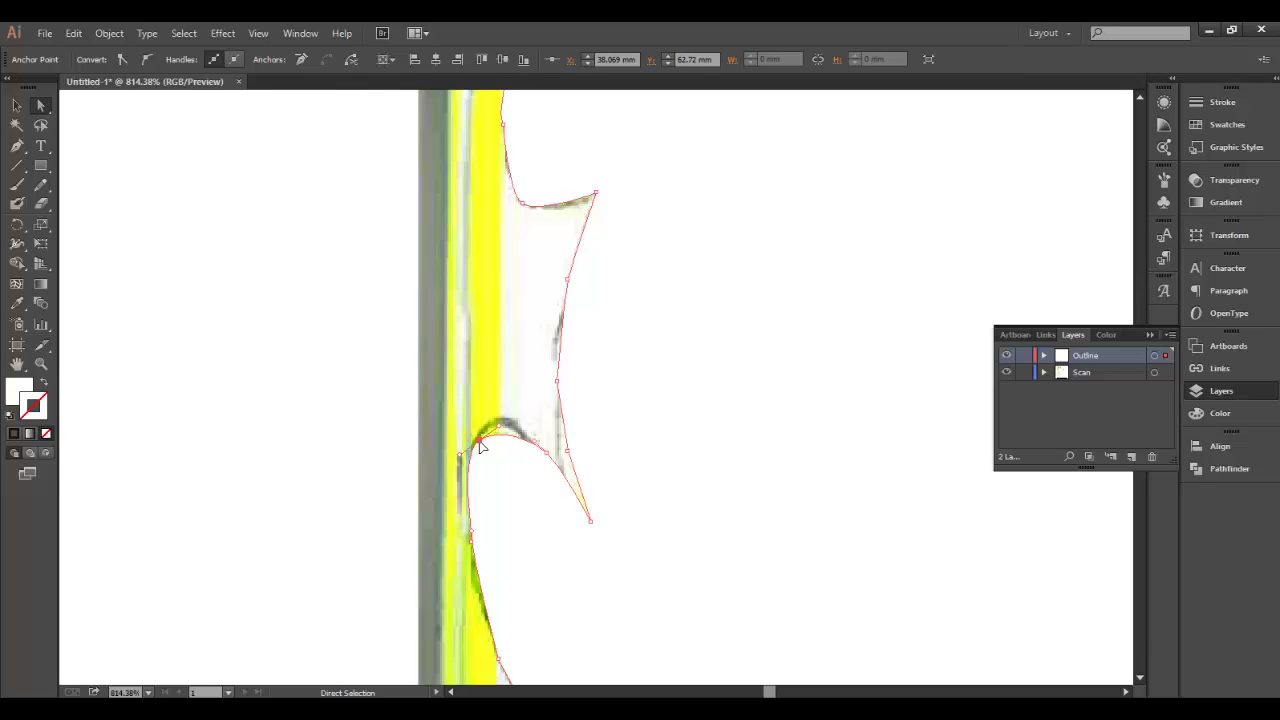
Reposition the anchors at the left-hand limb's rounded tip and inner corner to follow the sketch
{"action": "left_click_drag", "start_coordinate": [480, 444], "coordinate": [481, 427]}
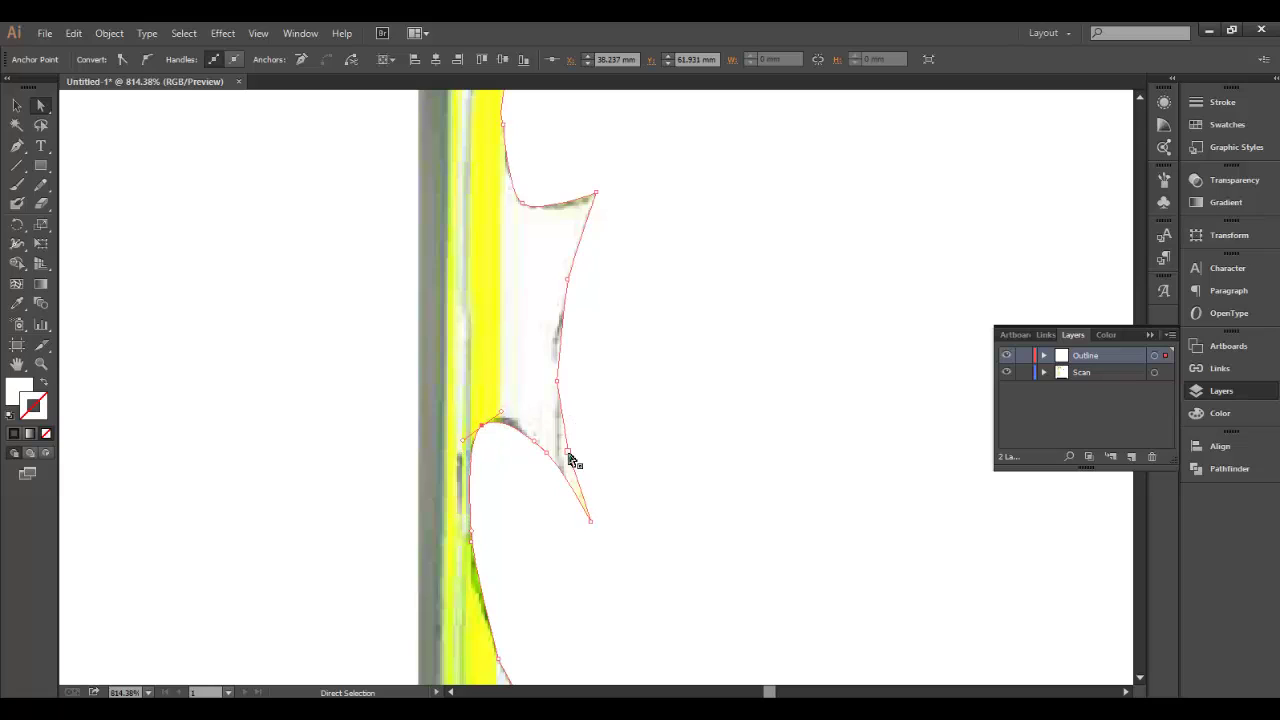
{"action": "left_click", "coordinate": [591, 522]}
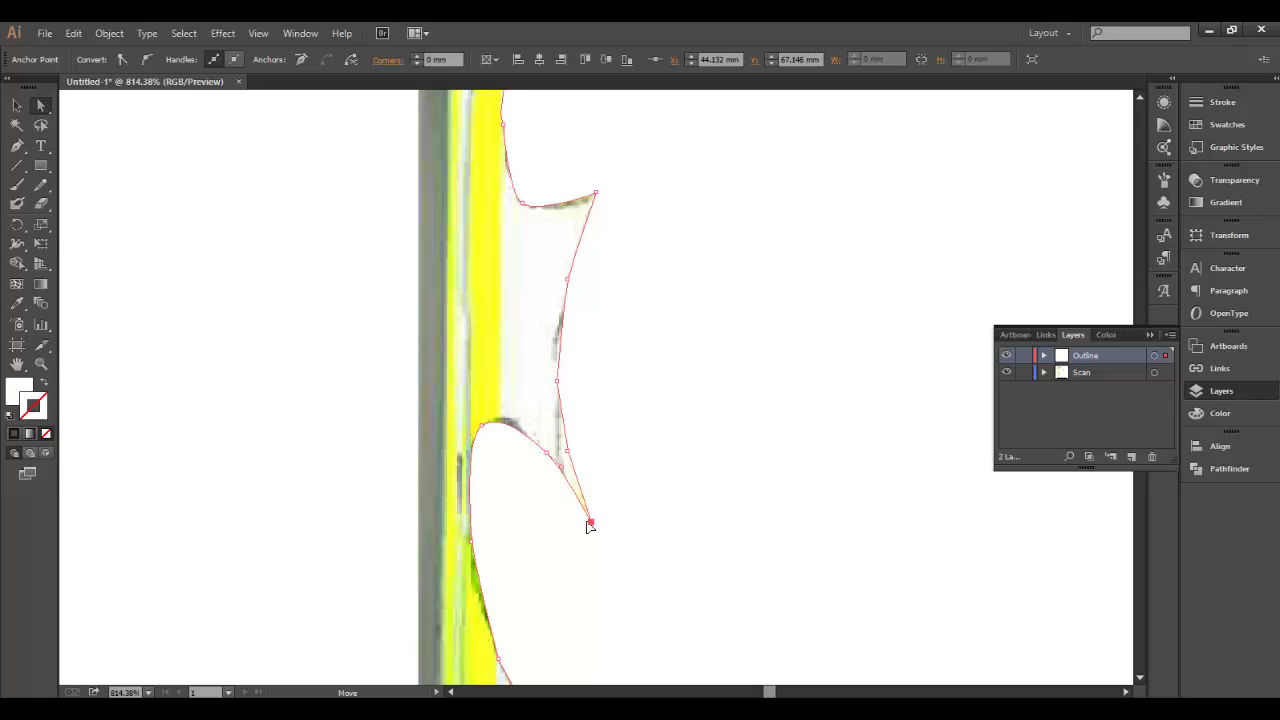
{"action": "left_click_drag", "start_coordinate": [591, 525], "coordinate": [569, 530]}
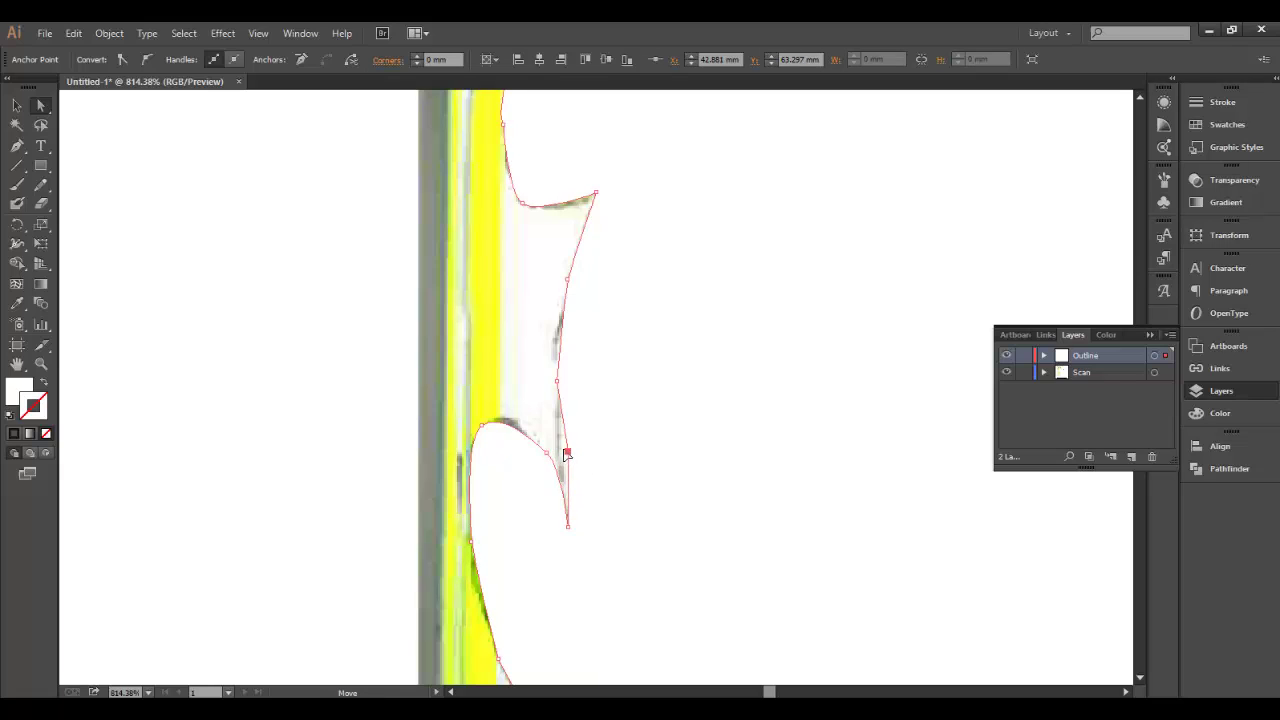
{"action": "left_click_drag", "start_coordinate": [563, 451], "coordinate": [561, 453]}
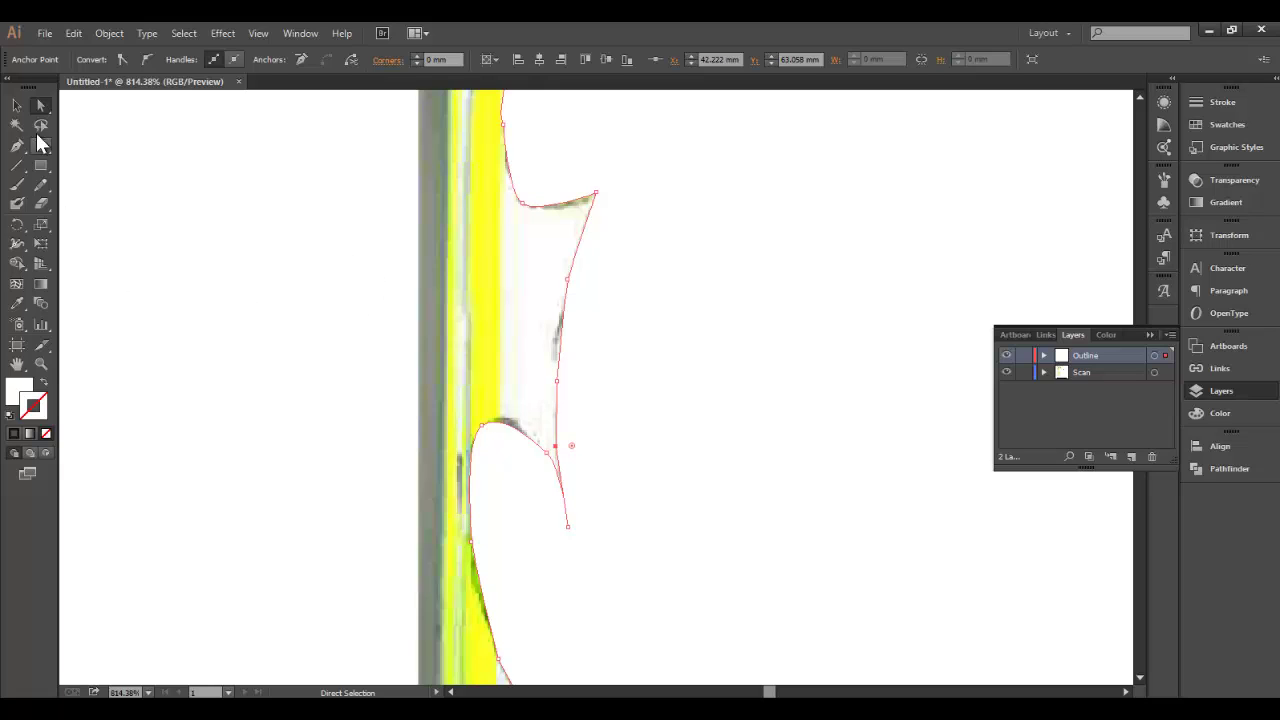
Smooth the outer edge of the left-hand limb and adjust the corner anchor above the left-hand foot
{"action": "left_click", "coordinate": [1139, 678]}
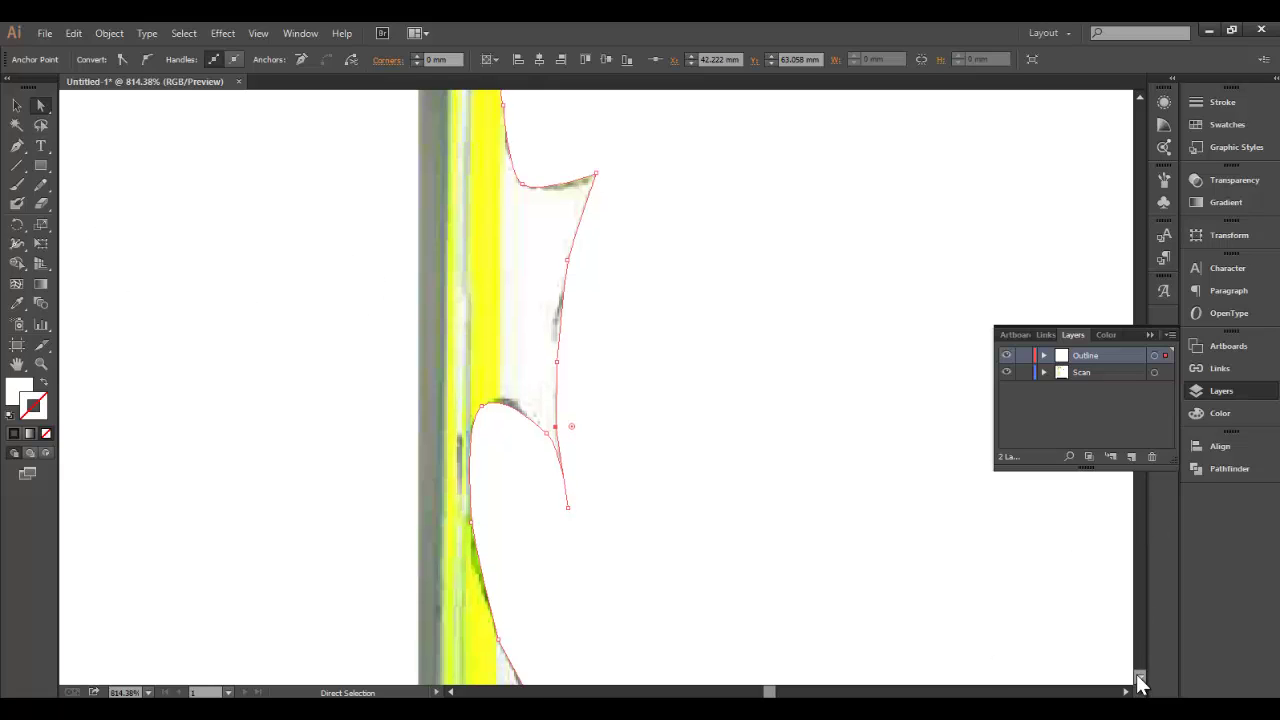
{"action": "left_click", "coordinate": [1139, 684]}
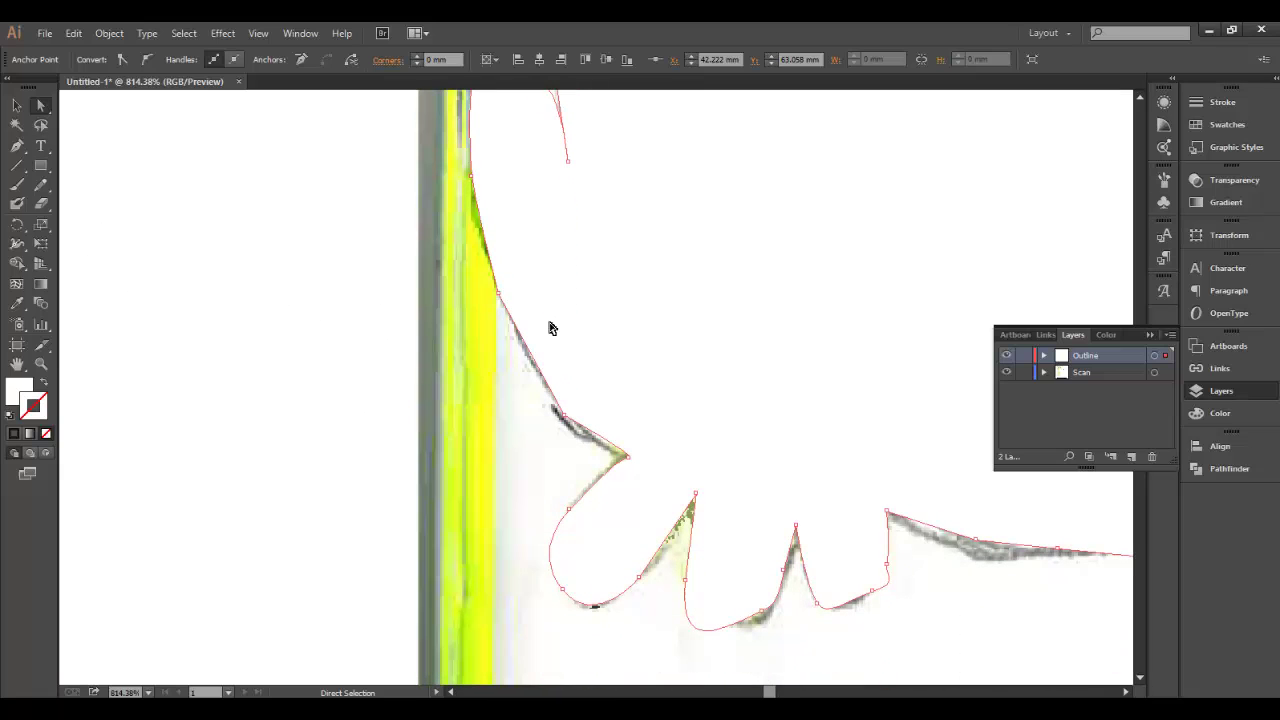
{"action": "left_click", "coordinate": [472, 177]}
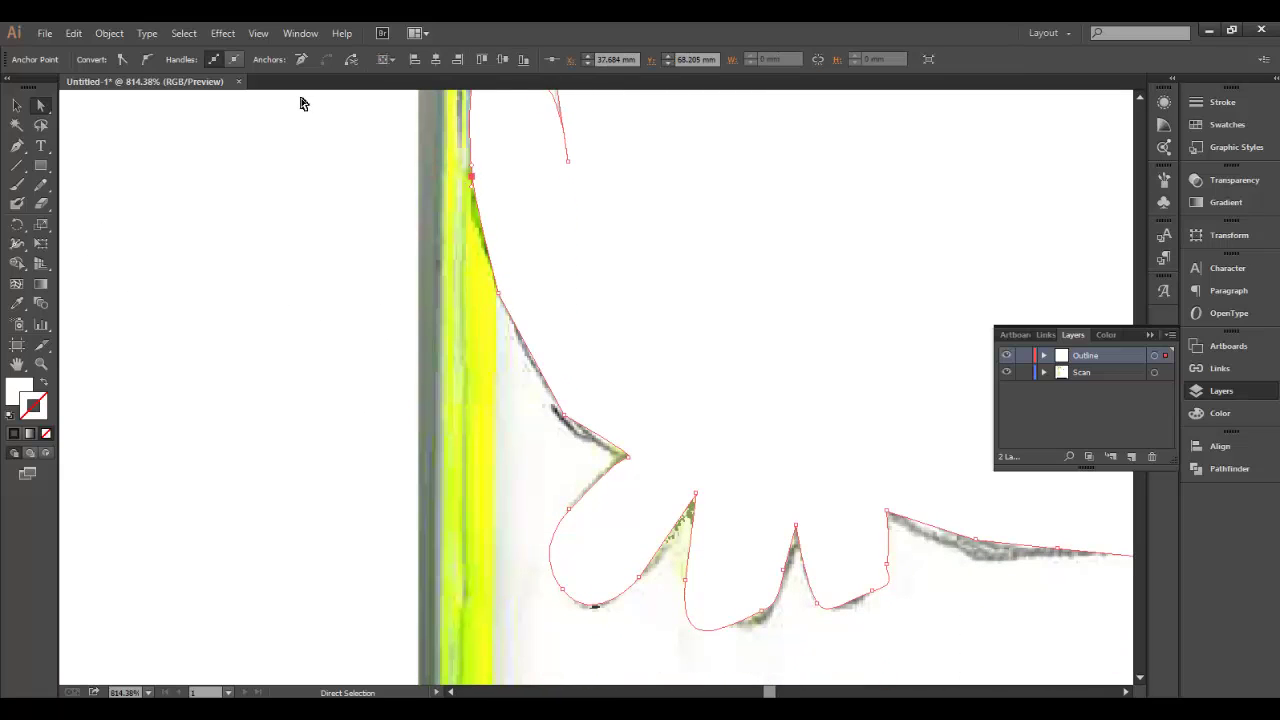
{"action": "left_click", "coordinate": [498, 297]}
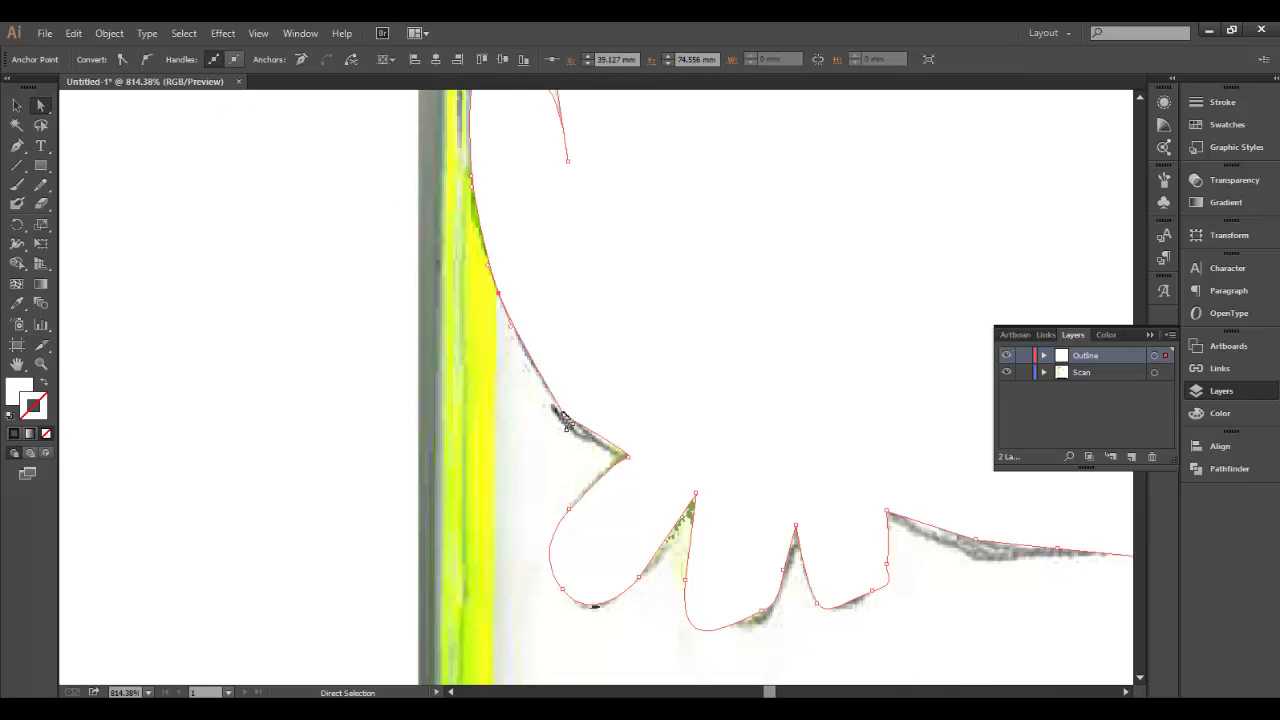
{"action": "left_click", "coordinate": [628, 457]}
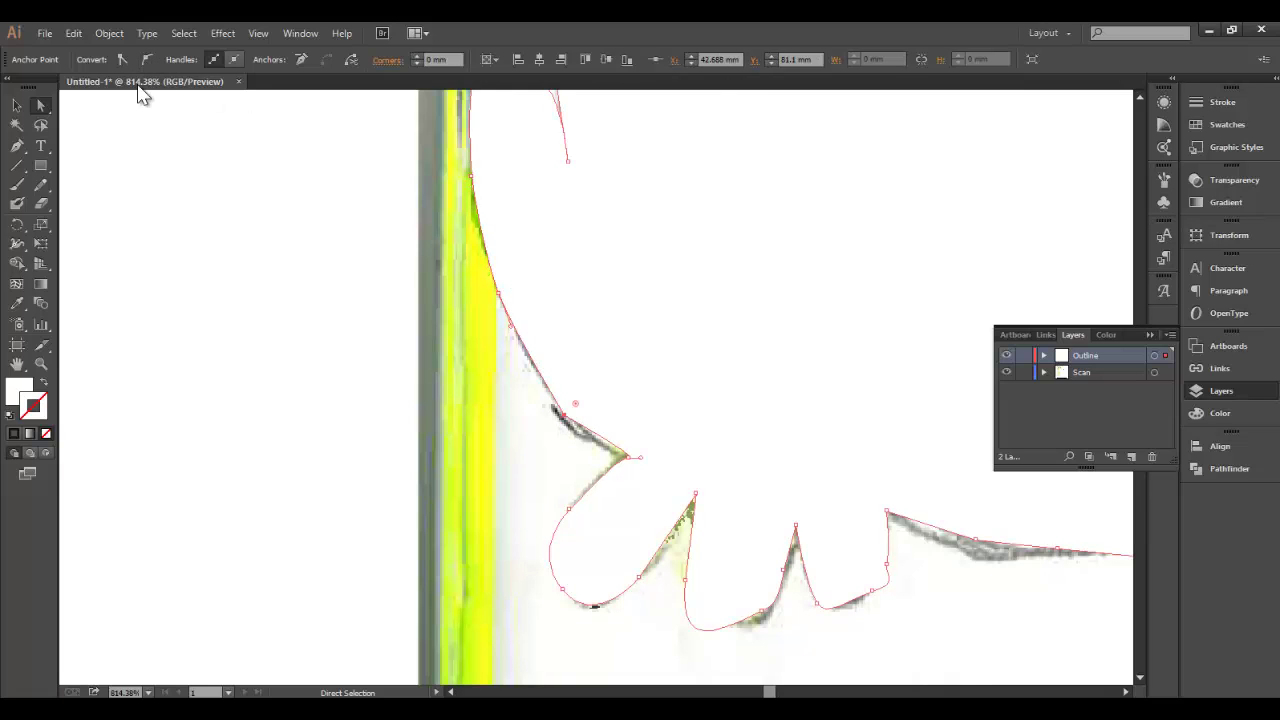
{"action": "left_click_drag", "start_coordinate": [636, 462], "coordinate": [621, 459]}
Reposition the lower anchors of the left-hand foot's middle and inner toes to match the drawn toes
{"action": "left_click", "coordinate": [763, 613]}
{"action": "mouse_move", "coordinate": [763, 613]}
{"action": "left_mouse_down"}
{"action": "mouse_move", "coordinate": [767, 630]}
{"action": "mouse_move", "coordinate": [778, 606]}
{"action": "left_mouse_up"}
{"action": "mouse_move", "coordinate": [872, 591]}
{"action": "left_mouse_down"}
{"action": "mouse_move", "coordinate": [857, 610]}
{"action": "mouse_move", "coordinate": [883, 591]}
{"action": "left_mouse_up"}
Smooth the anchor on the belly's lower edge and move the edge's anchors down onto the drawn line
{"action": "left_click", "coordinate": [976, 540]}
{"action": "left_click", "coordinate": [147, 59]}
{"action": "left_click_drag", "start_coordinate": [976, 540], "coordinate": [977, 558]}
{"action": "left_click_drag", "start_coordinate": [1057, 548], "coordinate": [1066, 562]}
Move the belly-edge anchor beside the right-hand foot onto the sketch line and smooth the adjoining outline
{"action": "left_click_drag", "start_coordinate": [766, 692], "coordinate": [771, 692]}
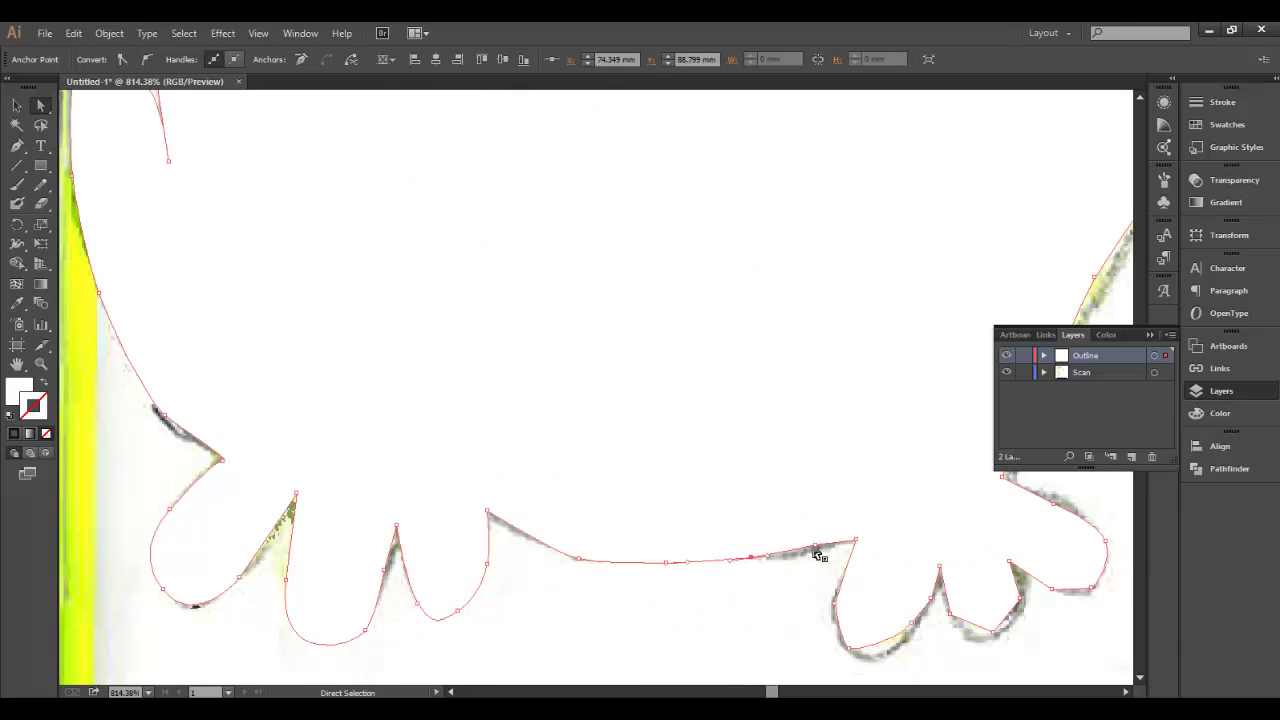
{"action": "left_click", "coordinate": [810, 588]}
{"action": "left_click", "coordinate": [834, 602]}
{"action": "key", "text": "p"}
{"action": "left_click", "coordinate": [815, 551]}
{"action": "key", "text": "a"}
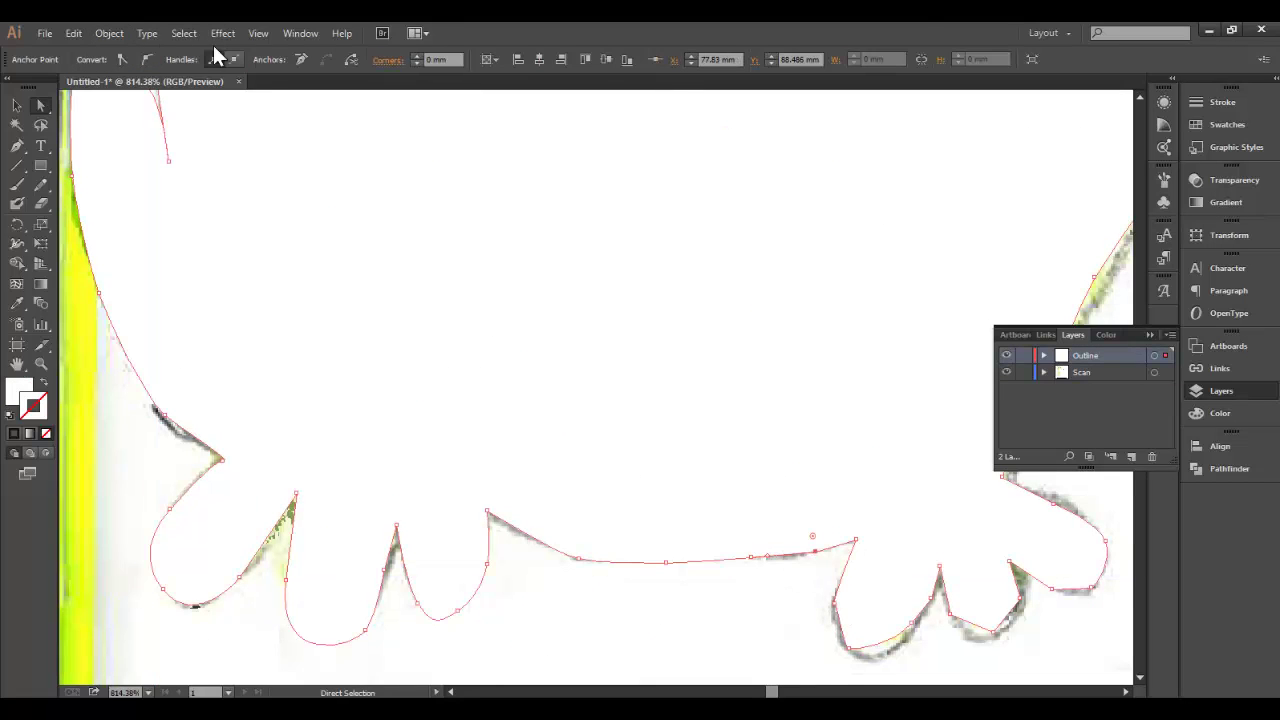
{"action": "left_click", "coordinate": [147, 60]}
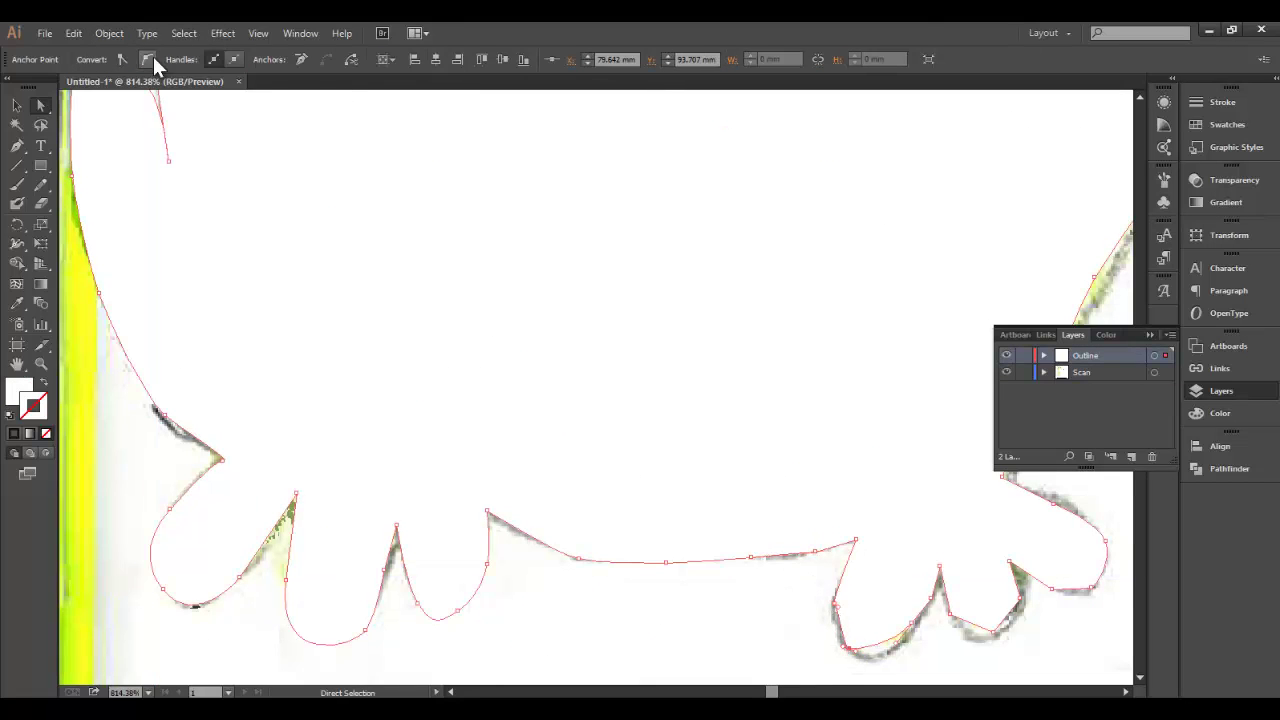
Reposition the lower anchors of the right-hand foot's inner toe to follow the drawn toe
{"action": "left_click", "coordinate": [849, 651]}
{"action": "mouse_move", "coordinate": [849, 650]}
{"action": "left_mouse_down"}
{"action": "mouse_move", "coordinate": [890, 667]}
{"action": "mouse_move", "coordinate": [826, 642]}
{"action": "left_mouse_up"}
{"action": "left_click", "coordinate": [912, 625]}
{"action": "left_click_drag", "start_coordinate": [914, 627], "coordinate": [1088, 595]}
Smooth the anchors of the right-hand foot's middle and outer toes and collapse the layer list
{"action": "left_click", "coordinate": [950, 614]}
{"action": "left_click", "coordinate": [994, 633]}
{"action": "left_click", "coordinate": [148, 60]}
{"action": "left_click", "coordinate": [1053, 584]}
{"action": "left_click", "coordinate": [148, 60]}
{"action": "left_click_drag", "start_coordinate": [773, 691], "coordinate": [774, 693]}
{"action": "left_click", "coordinate": [1150, 335]}
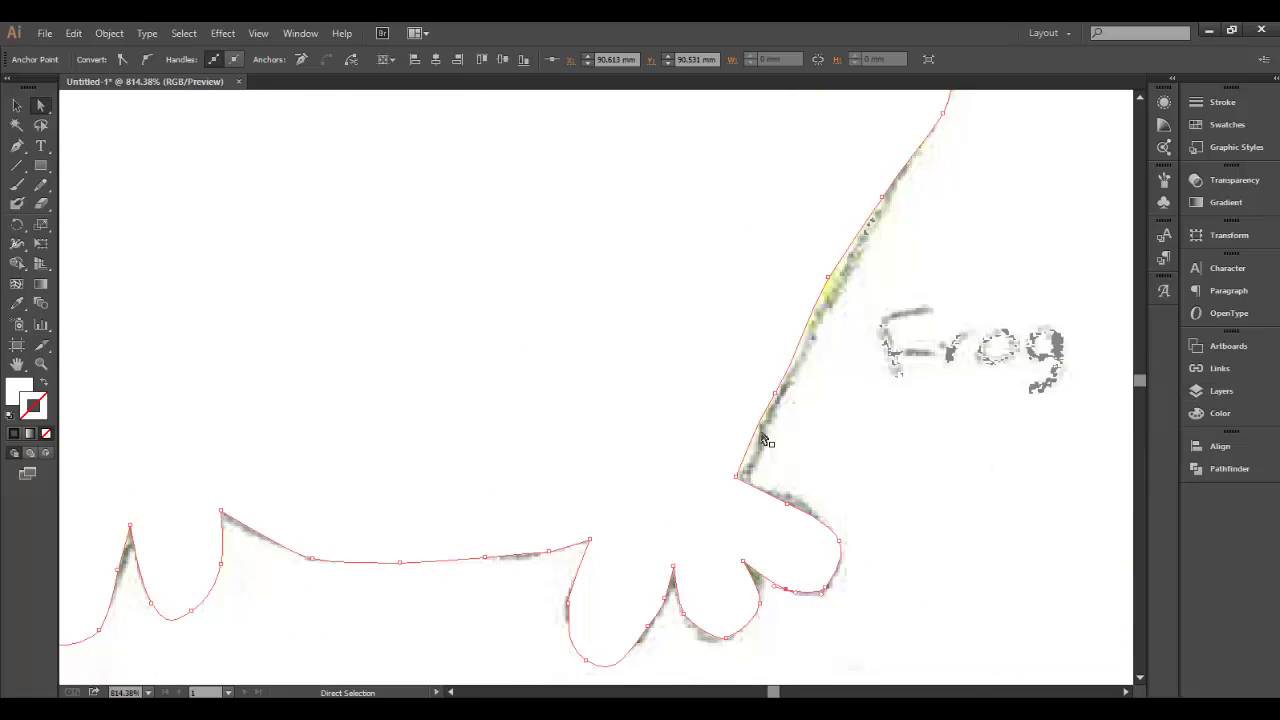
Move the anchors along the frog's lower right-hand side onto the drawn line and smooth the upper one
{"action": "left_click", "coordinate": [775, 394]}
{"action": "left_click_drag", "start_coordinate": [775, 394], "coordinate": [789, 397]}
{"action": "left_click", "coordinate": [828, 277]}
{"action": "left_click", "coordinate": [148, 60]}
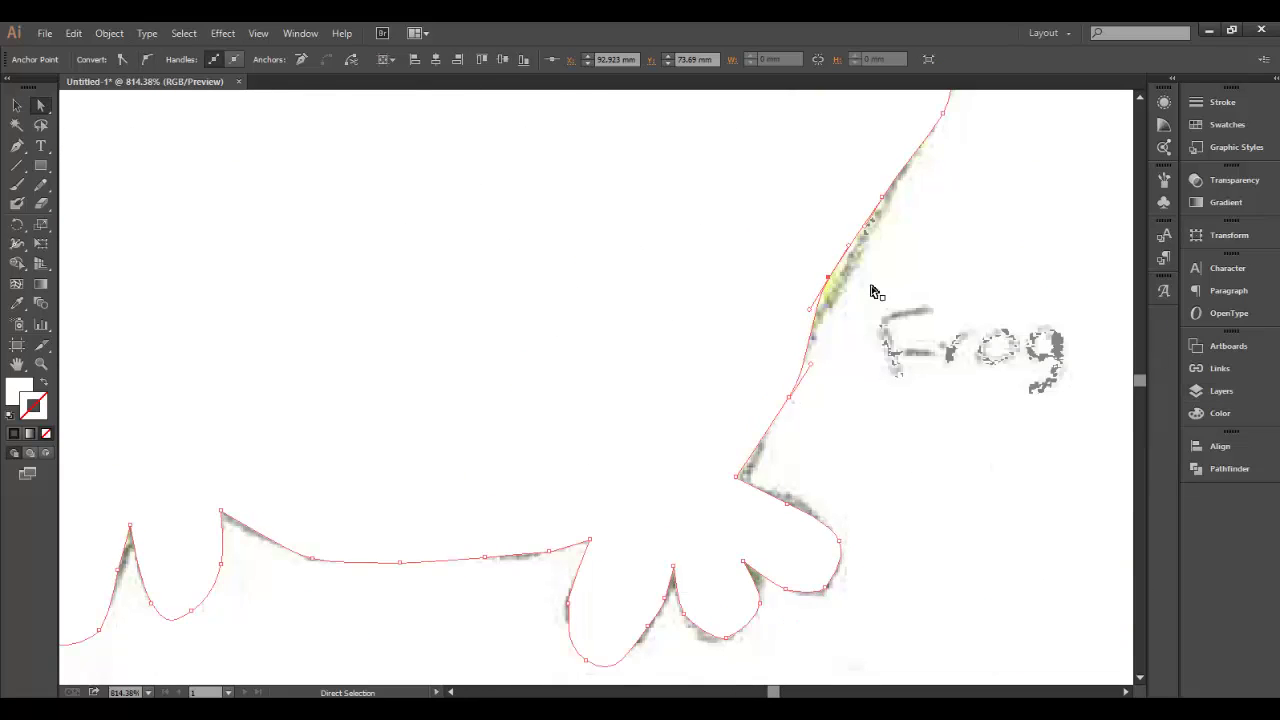
{"action": "left_click_drag", "start_coordinate": [828, 277], "coordinate": [857, 268]}
{"action": "left_click_drag", "start_coordinate": [882, 197], "coordinate": [902, 187]}
Smooth the right-hand arm's outer anchor and move the anchors of the arm and adjoining head edge onto the sketch line
{"action": "left_click_drag", "start_coordinate": [1139, 378], "coordinate": [1137, 375]}
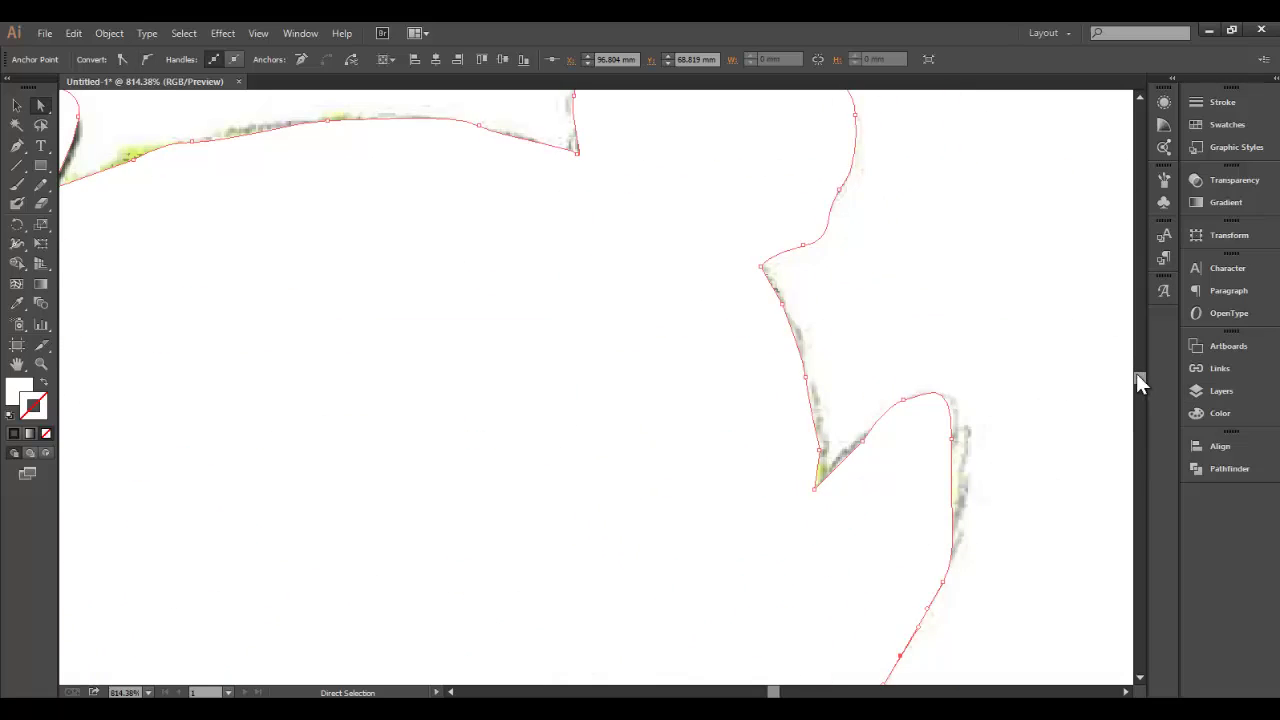
{"action": "left_click", "coordinate": [951, 439]}
{"action": "left_click", "coordinate": [146, 60]}
{"action": "left_click_drag", "start_coordinate": [951, 439], "coordinate": [967, 440]}
{"action": "left_click_drag", "start_coordinate": [862, 441], "coordinate": [857, 436]}
{"action": "left_click_drag", "start_coordinate": [819, 450], "coordinate": [817, 430]}
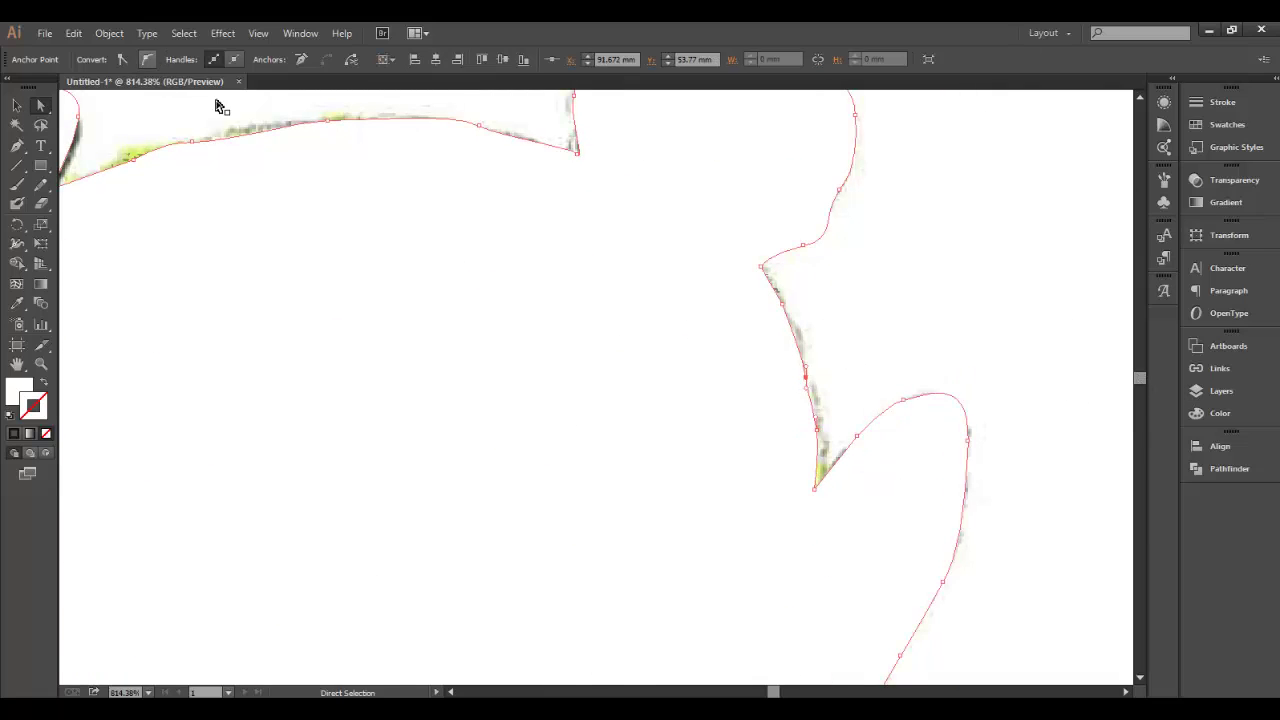
{"action": "left_click_drag", "start_coordinate": [812, 386], "coordinate": [805, 360]}
Reposition and smooth the anchors around the right-hand eye bulge to follow its drawn round contour
{"action": "scroll", "coordinate": [1077, 457], "scroll_direction": "down", "scroll_amount": 4}
{"action": "scroll", "coordinate": [1062, 428], "scroll_direction": "up", "scroll_amount": 6}
{"action": "scroll", "coordinate": [1056, 425], "scroll_direction": "up", "scroll_amount": 1}
{"action": "left_click", "coordinate": [803, 361]}
{"action": "left_click", "coordinate": [839, 305]}
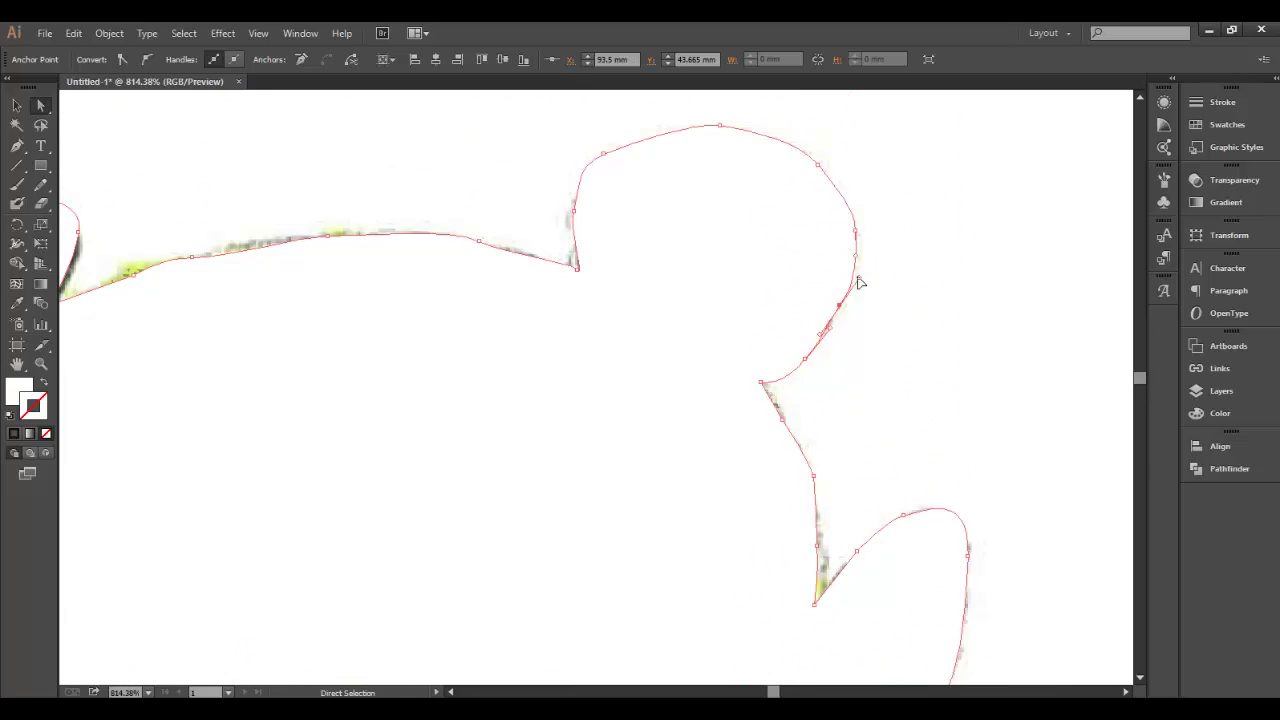
{"action": "left_click_drag", "start_coordinate": [858, 277], "coordinate": [864, 277]}
{"action": "left_click_drag", "start_coordinate": [603, 153], "coordinate": [628, 133]}
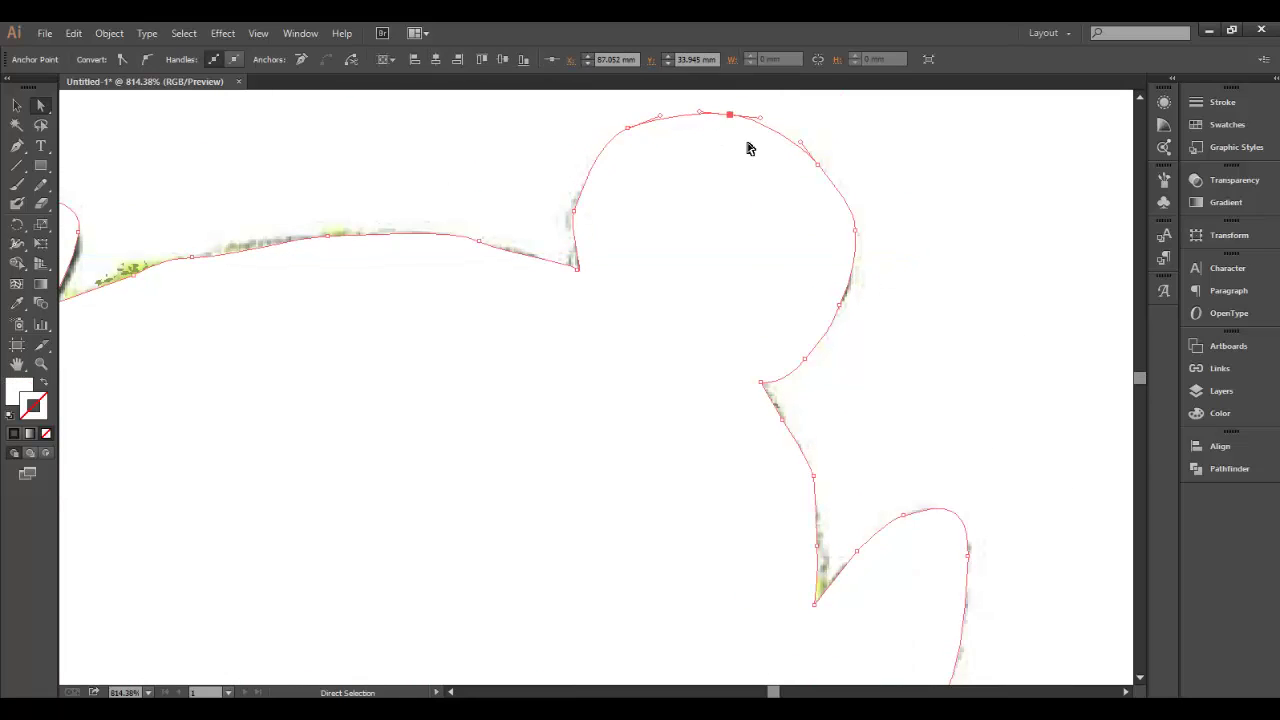
{"action": "left_click_drag", "start_coordinate": [818, 162], "coordinate": [828, 165]}
Adjust the anchors and curve handles along the top of the head between the eyes to follow the sketch
{"action": "left_click_drag", "start_coordinate": [487, 245], "coordinate": [390, 235]}
{"action": "left_click", "coordinate": [192, 258]}
{"action": "left_click_drag", "start_coordinate": [224, 257], "coordinate": [252, 243]}
Select the whole frog outline and set its fill to None
{"action": "left_click", "coordinate": [258, 33]}
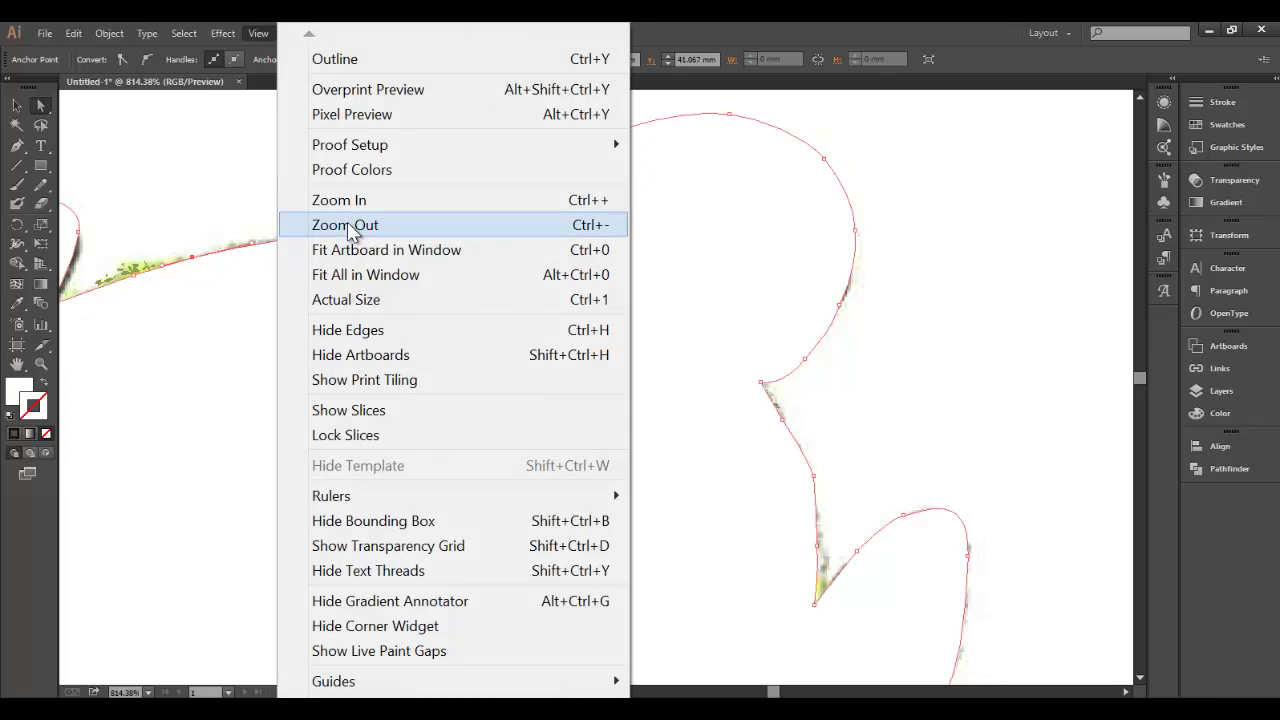
{"action": "left_click", "coordinate": [344, 277]}
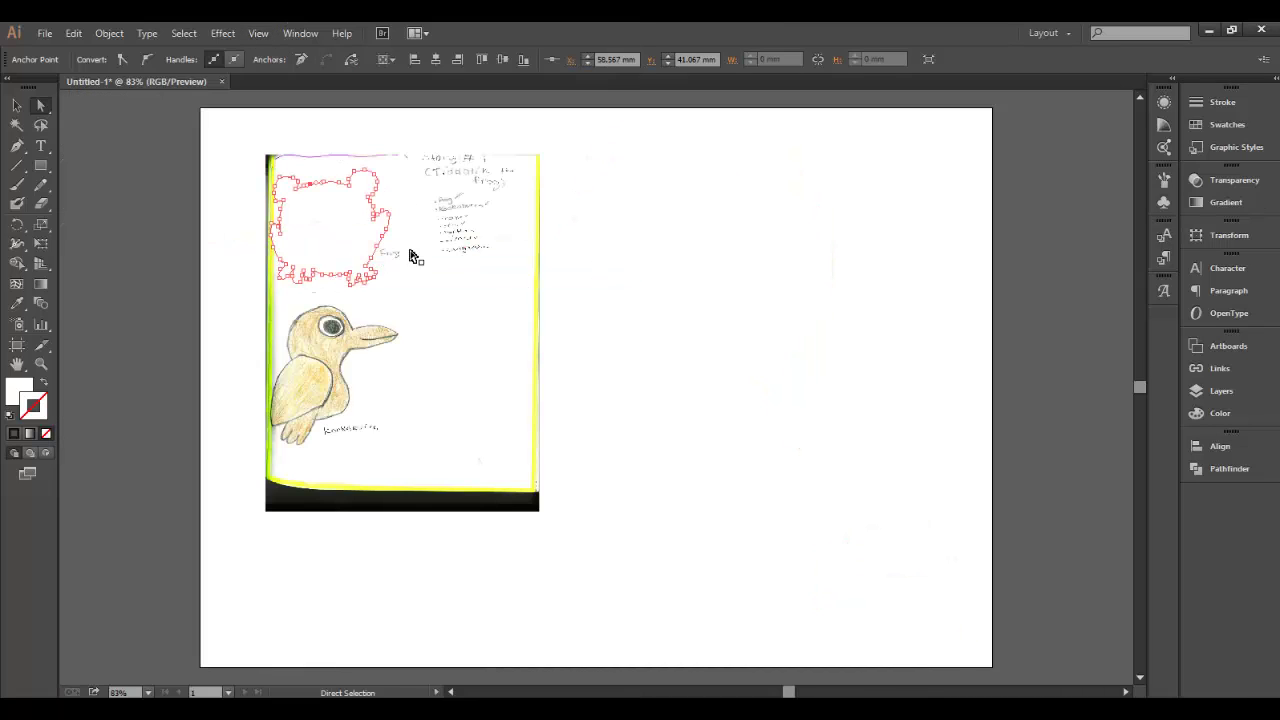
{"action": "left_click", "coordinate": [40, 366]}
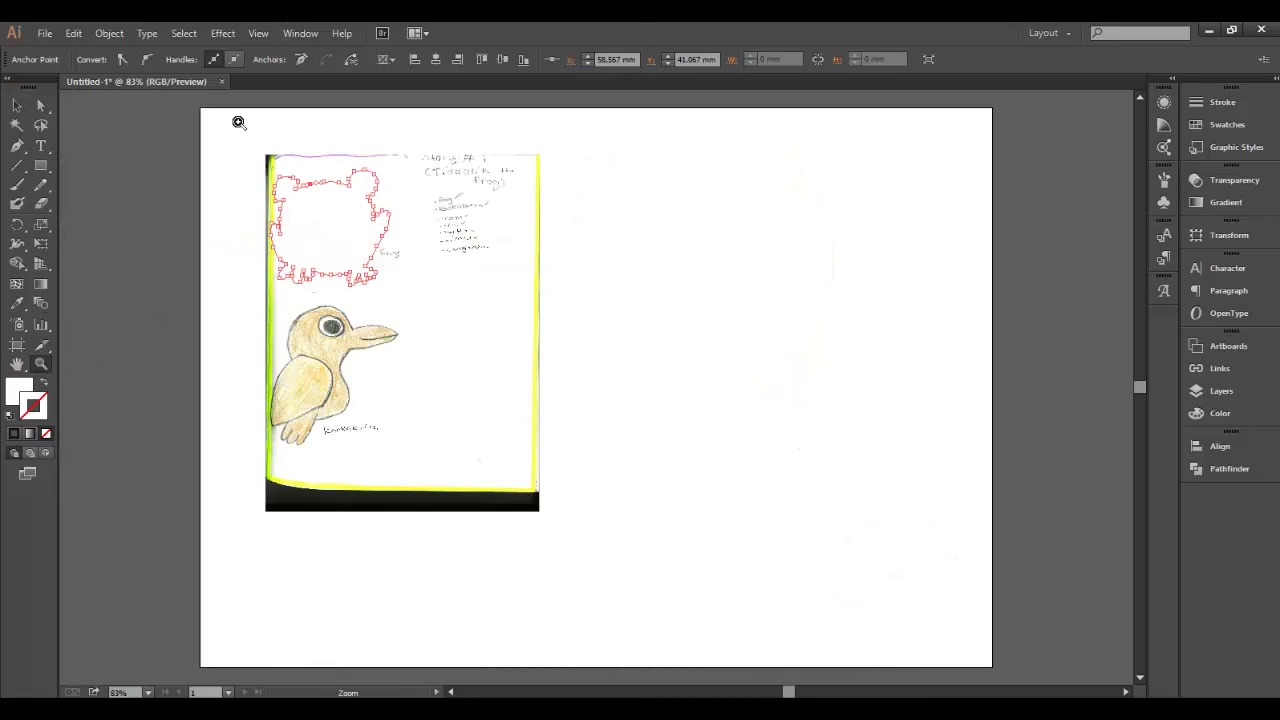
{"action": "mouse_move", "coordinate": [234, 129]}
{"action": "left_mouse_down"}
{"action": "mouse_move", "coordinate": [282, 303]}
{"action": "mouse_move", "coordinate": [414, 304]}
{"action": "left_mouse_up"}
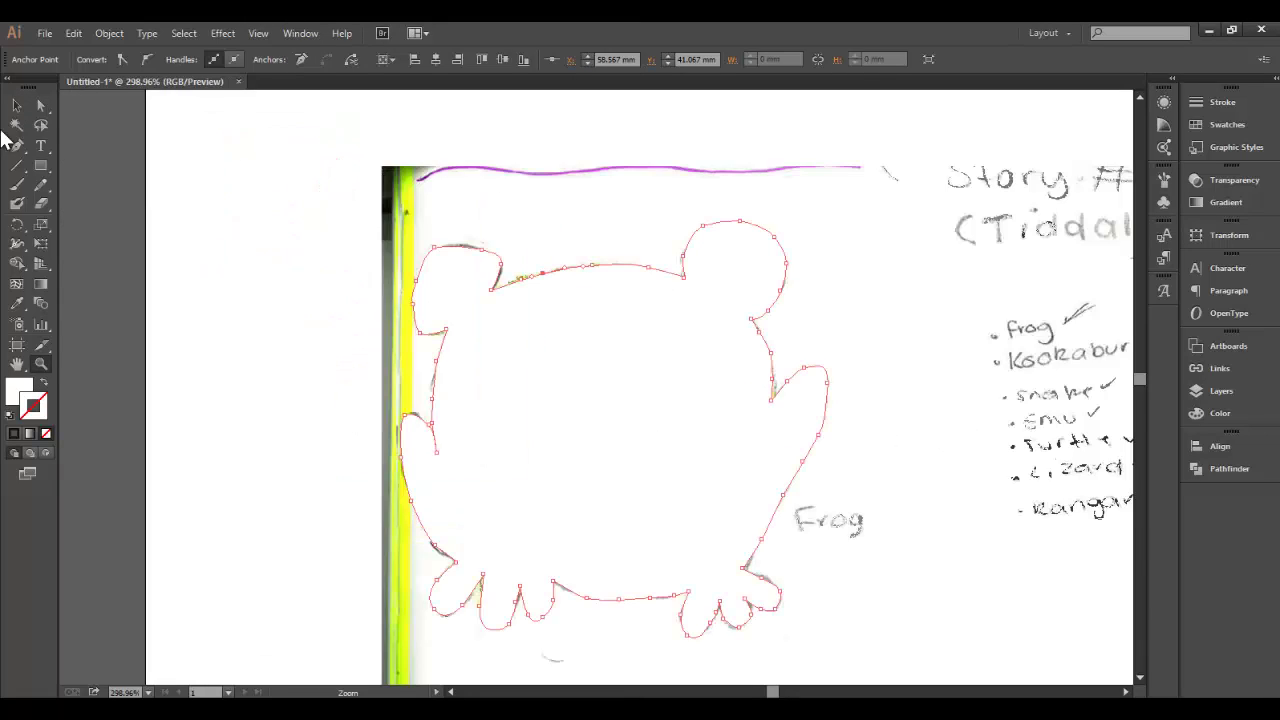
{"action": "left_click", "coordinate": [16, 105]}
{"action": "left_click", "coordinate": [440, 263]}
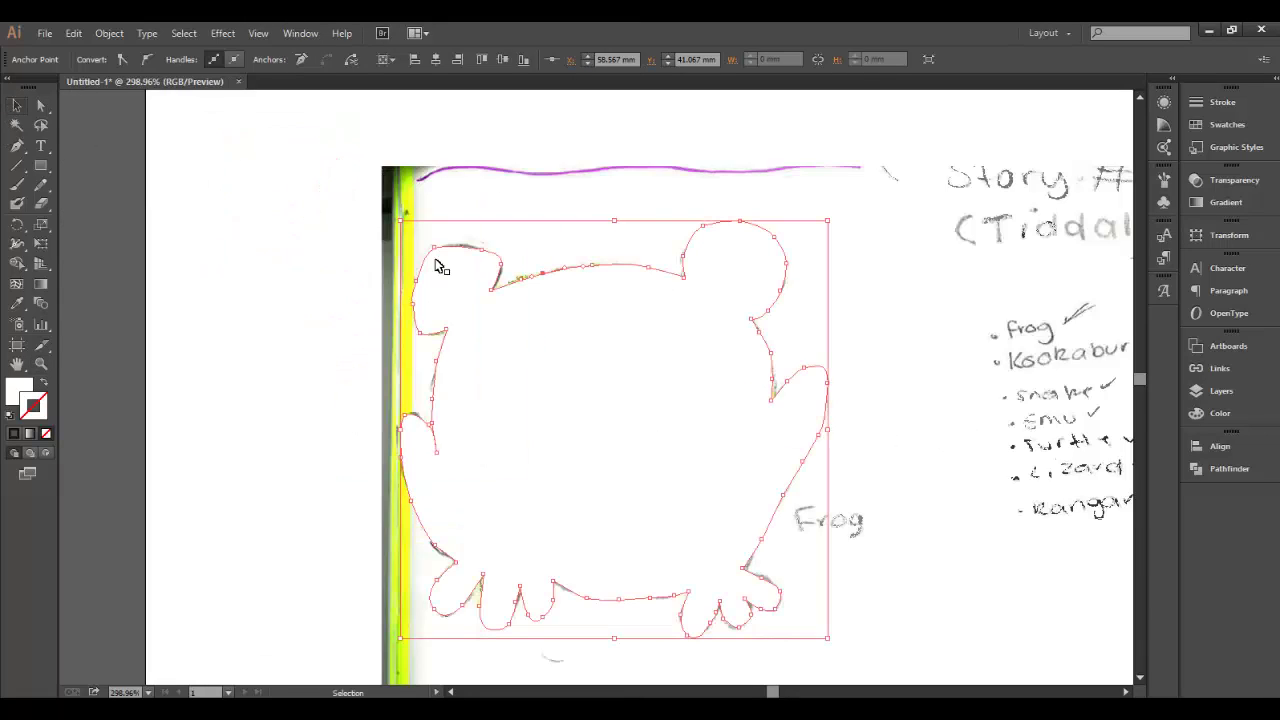
{"action": "left_click", "coordinate": [519, 282]}
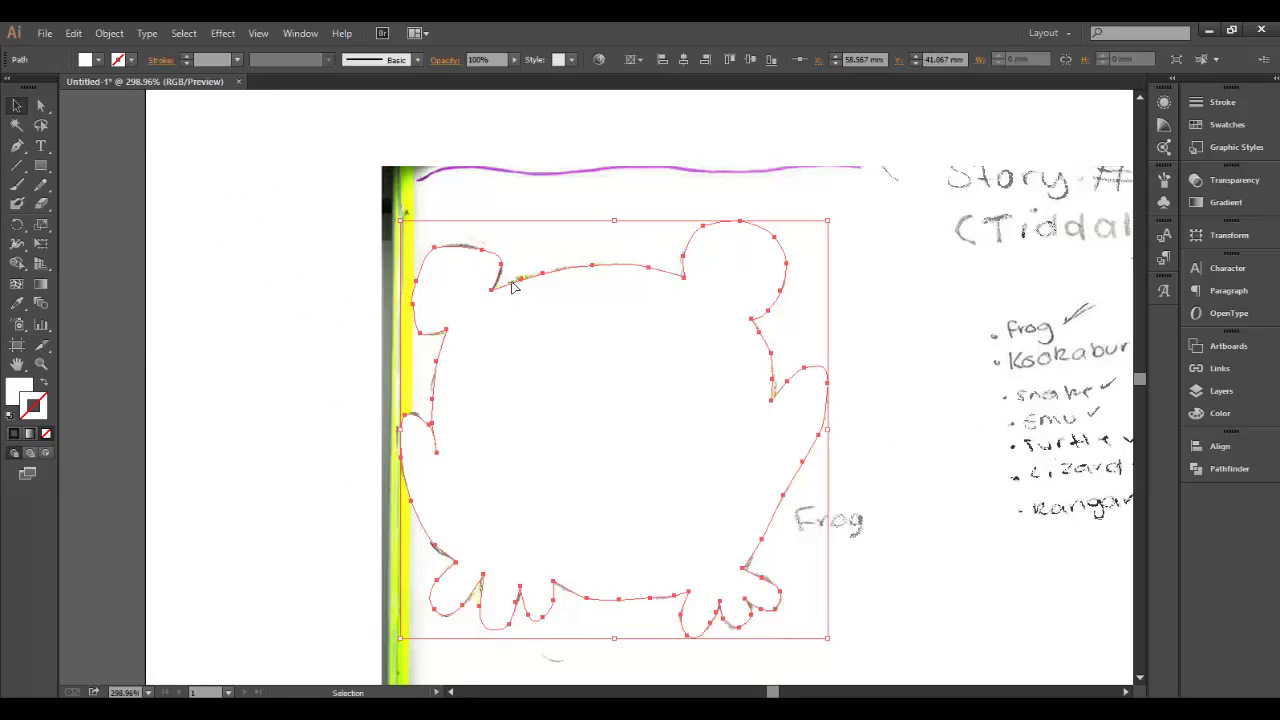
{"action": "left_click", "coordinate": [99, 61]}
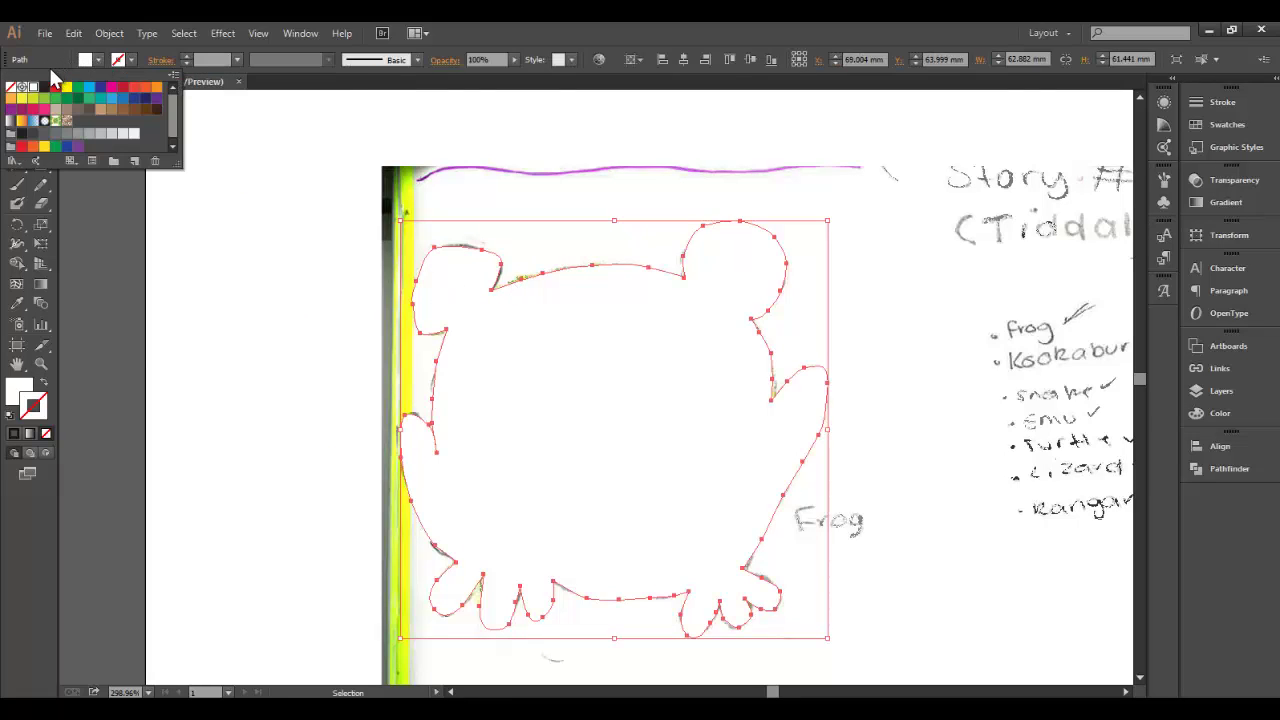
{"action": "left_click", "coordinate": [10, 88]}
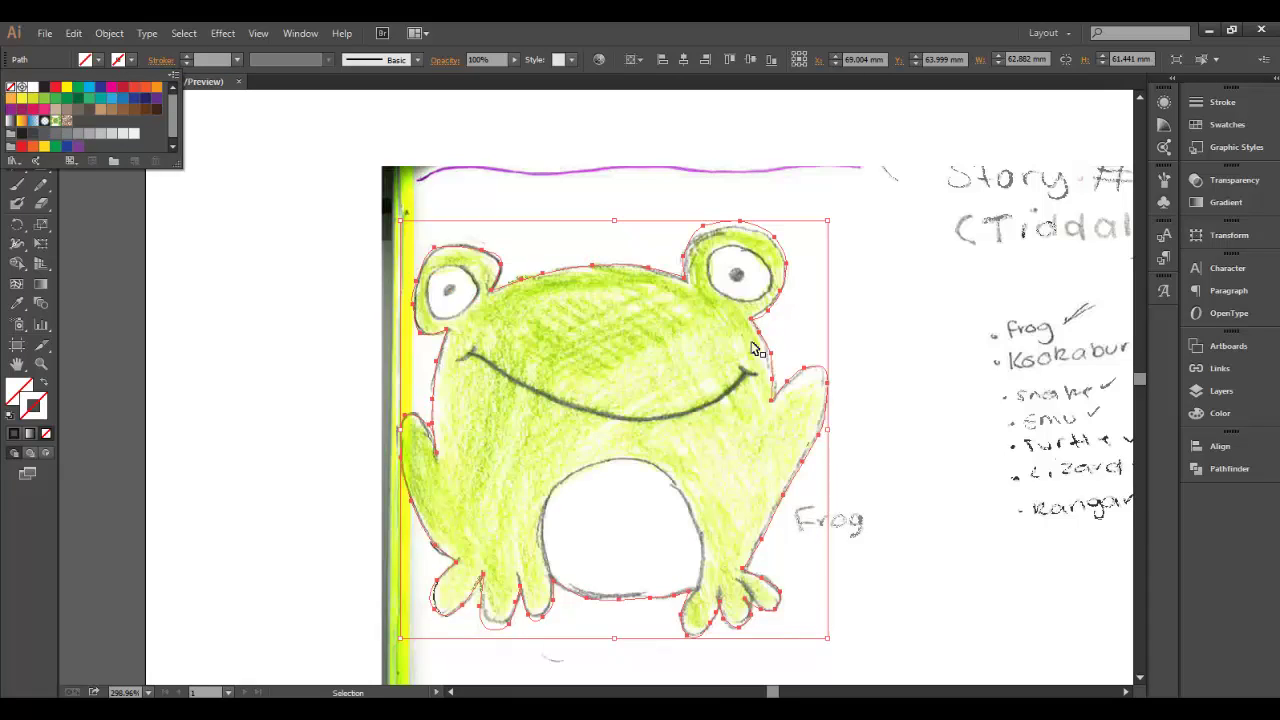
Give the frog outline a pure red stroke with R 255, set its weight to 0.001 pt, and deselect it
{"action": "left_click", "coordinate": [131, 57]}
{"action": "left_click", "coordinate": [133, 62]}
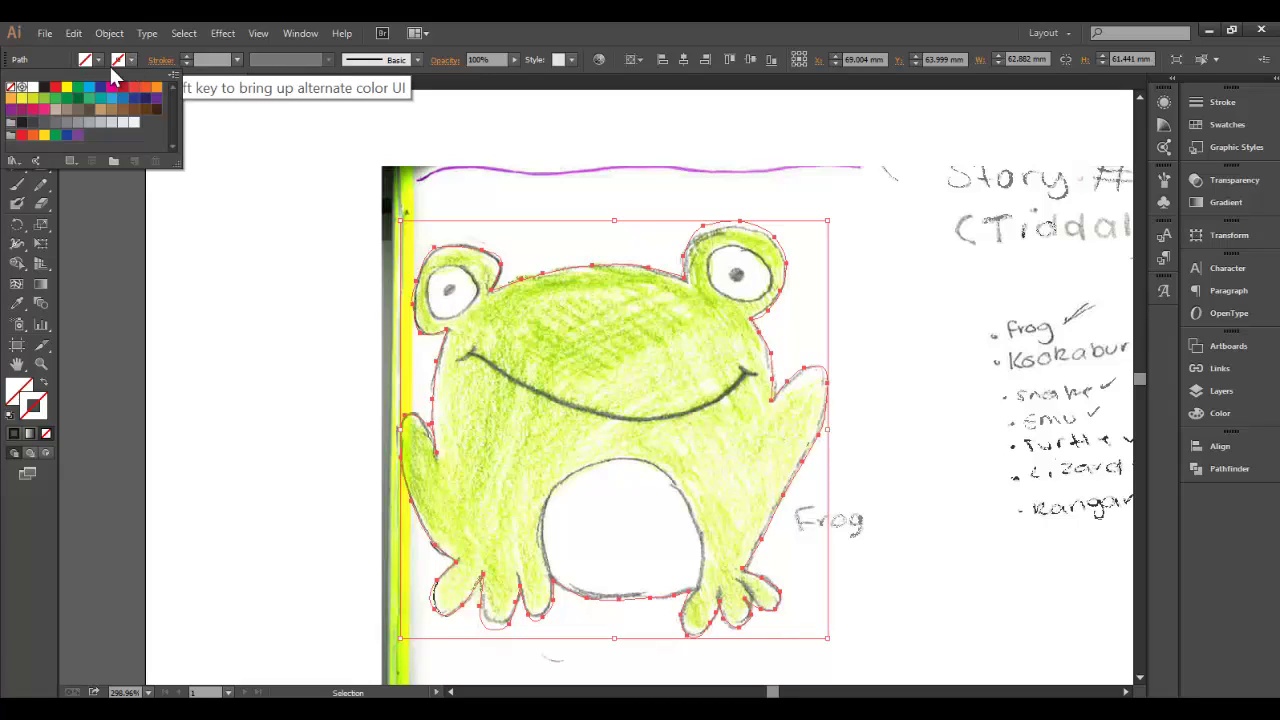
{"action": "double_click", "coordinate": [38, 418]}
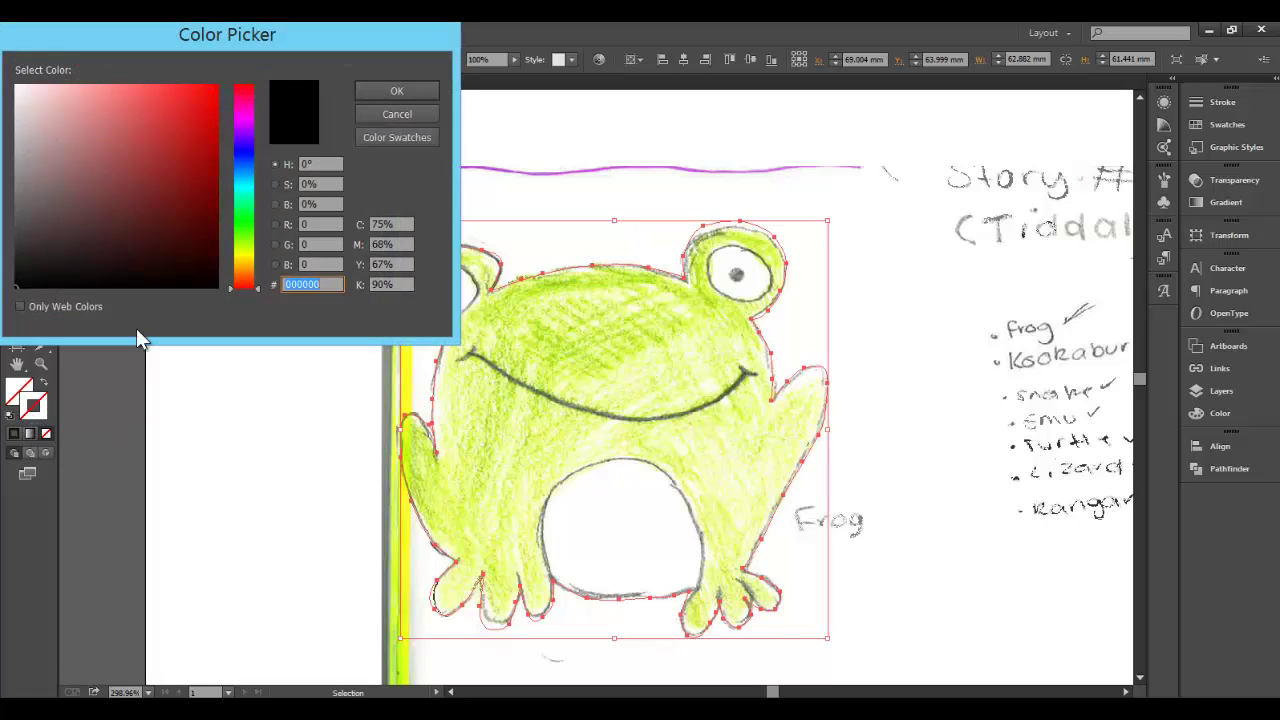
{"action": "left_click", "coordinate": [307, 227]}
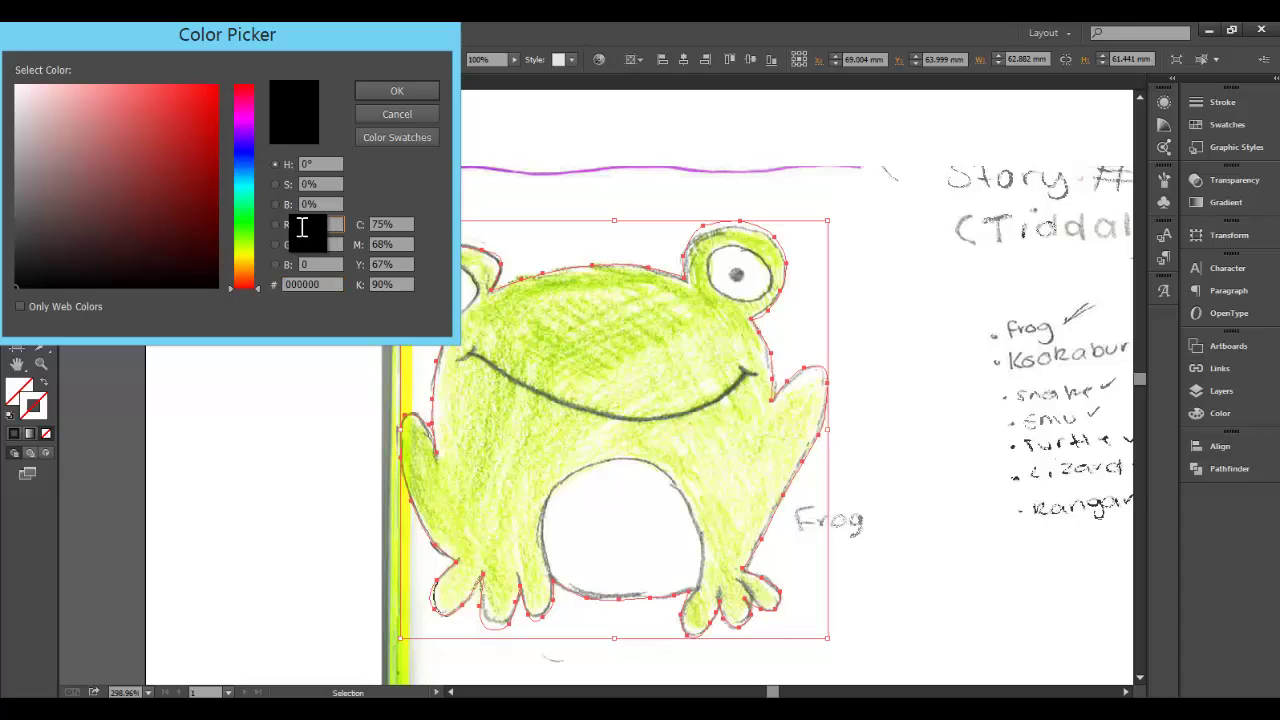
{"action": "type", "text": "255"}
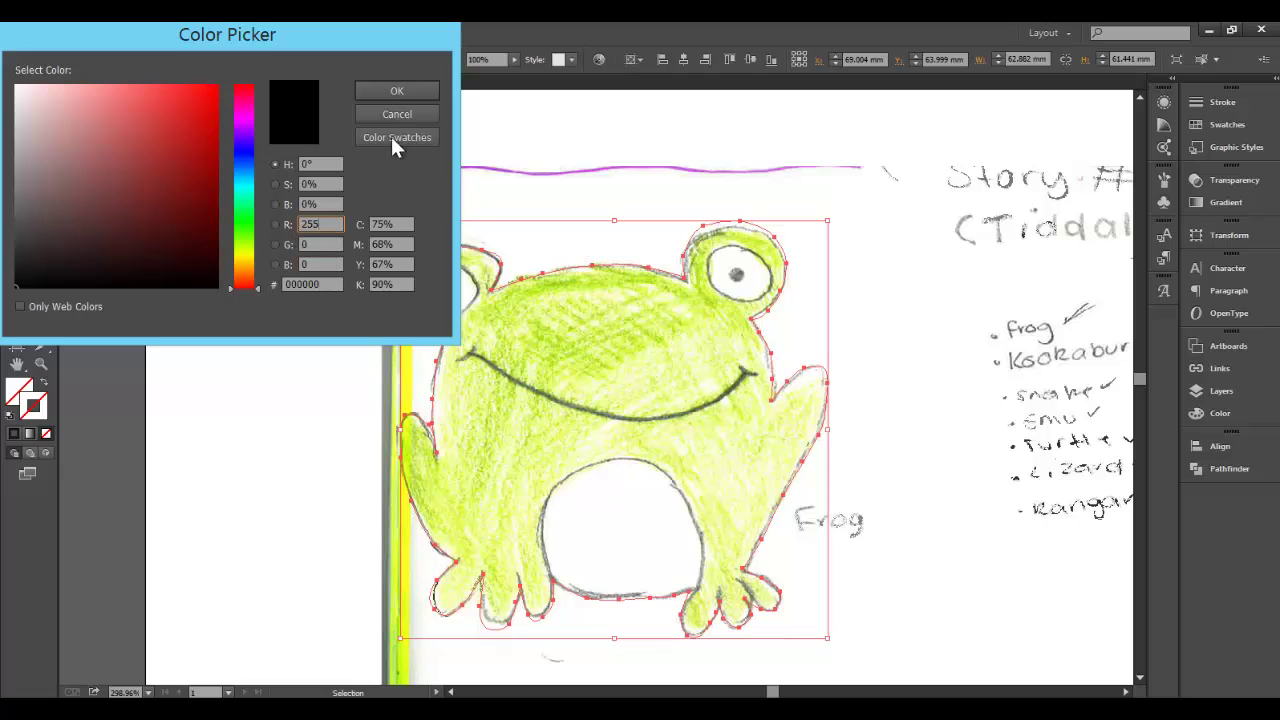
{"action": "left_click", "coordinate": [397, 92]}
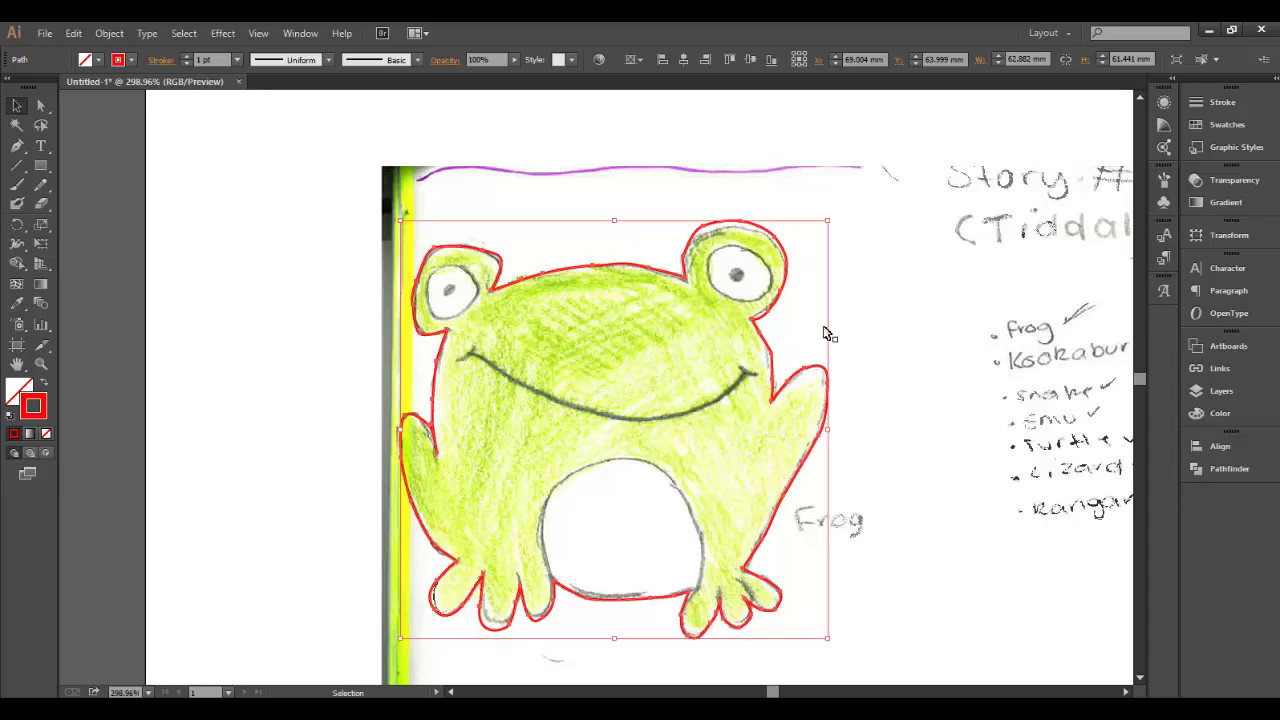
{"action": "double_click", "coordinate": [198, 63]}
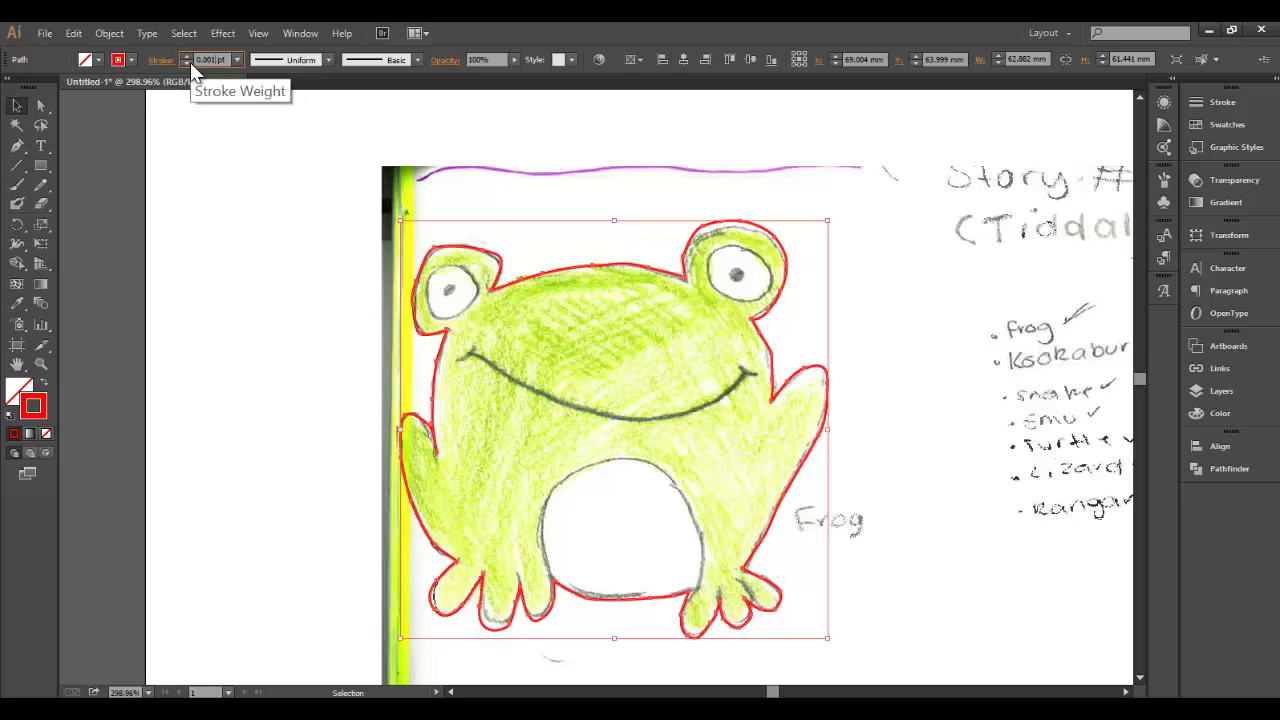
{"action": "left_click", "coordinate": [297, 248]}
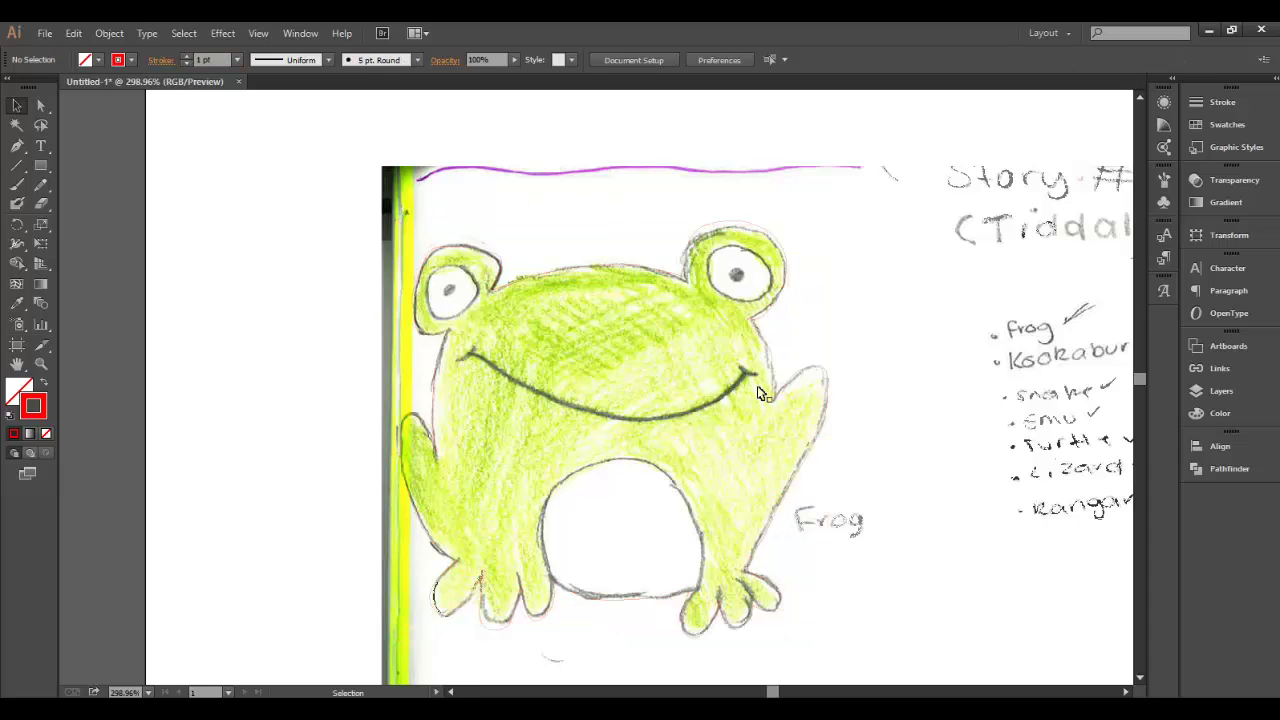
Hide the Scan layer to inspect the traced outline on its own, and show the layer again
{"action": "left_click", "coordinate": [1215, 389]}
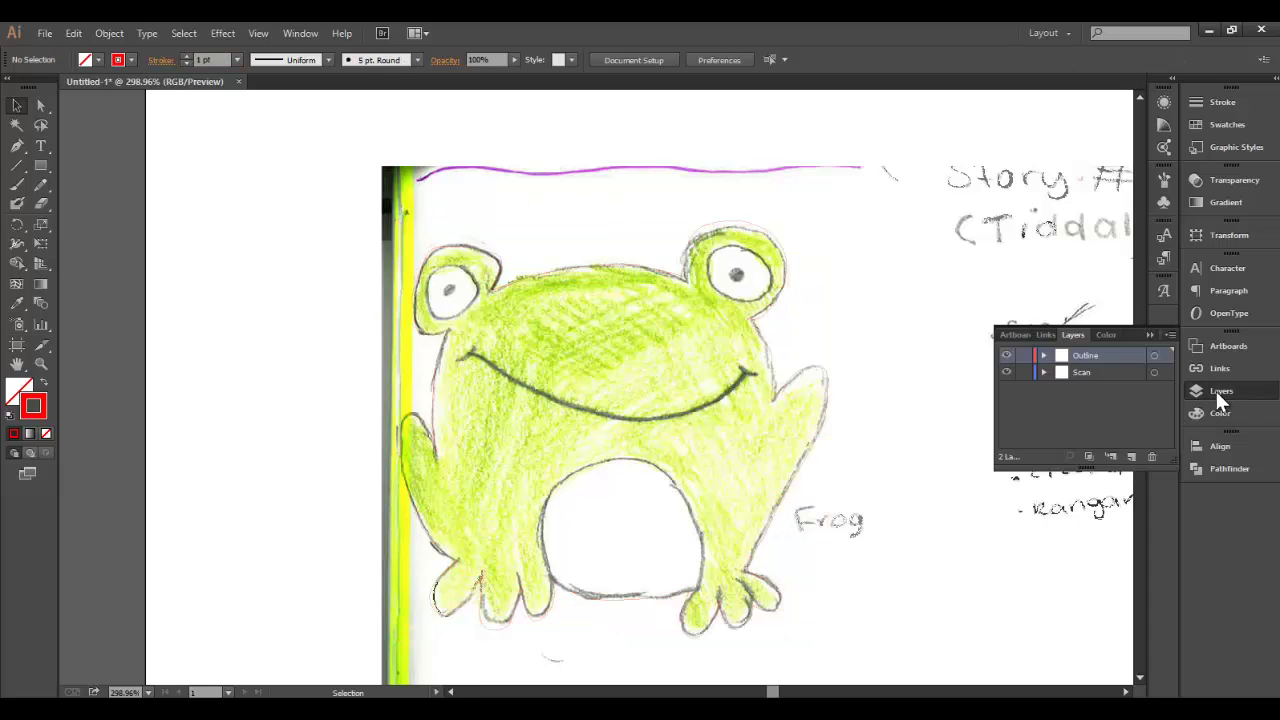
{"action": "left_click", "coordinate": [1007, 372]}
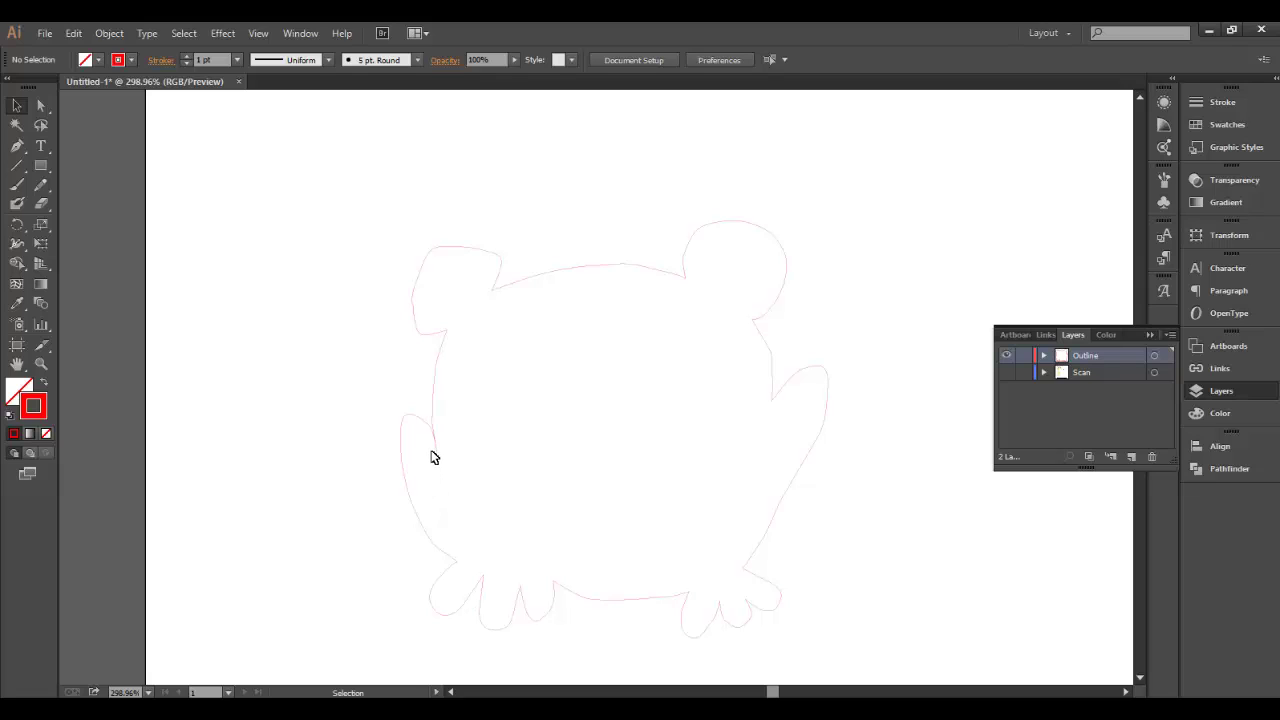
{"action": "left_click", "coordinate": [1007, 373]}
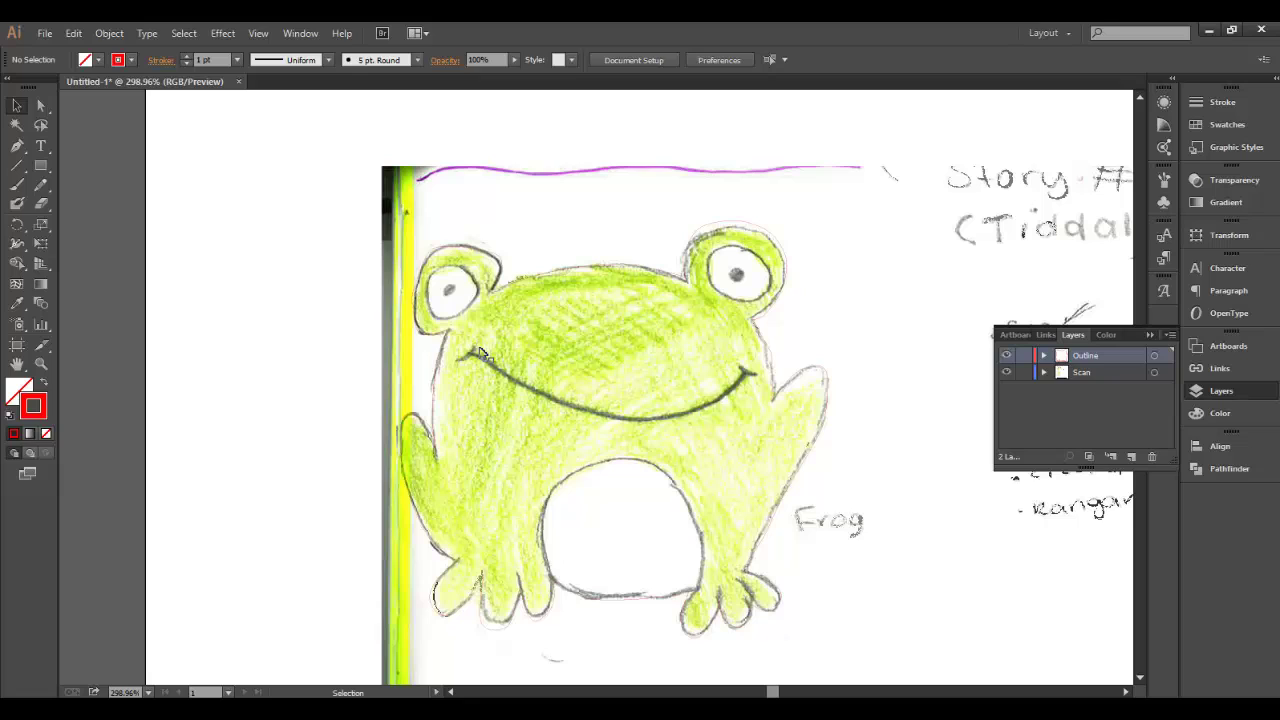
Set the default stroke colour to black by changing the red value to 0
{"action": "left_click", "coordinate": [125, 59]}
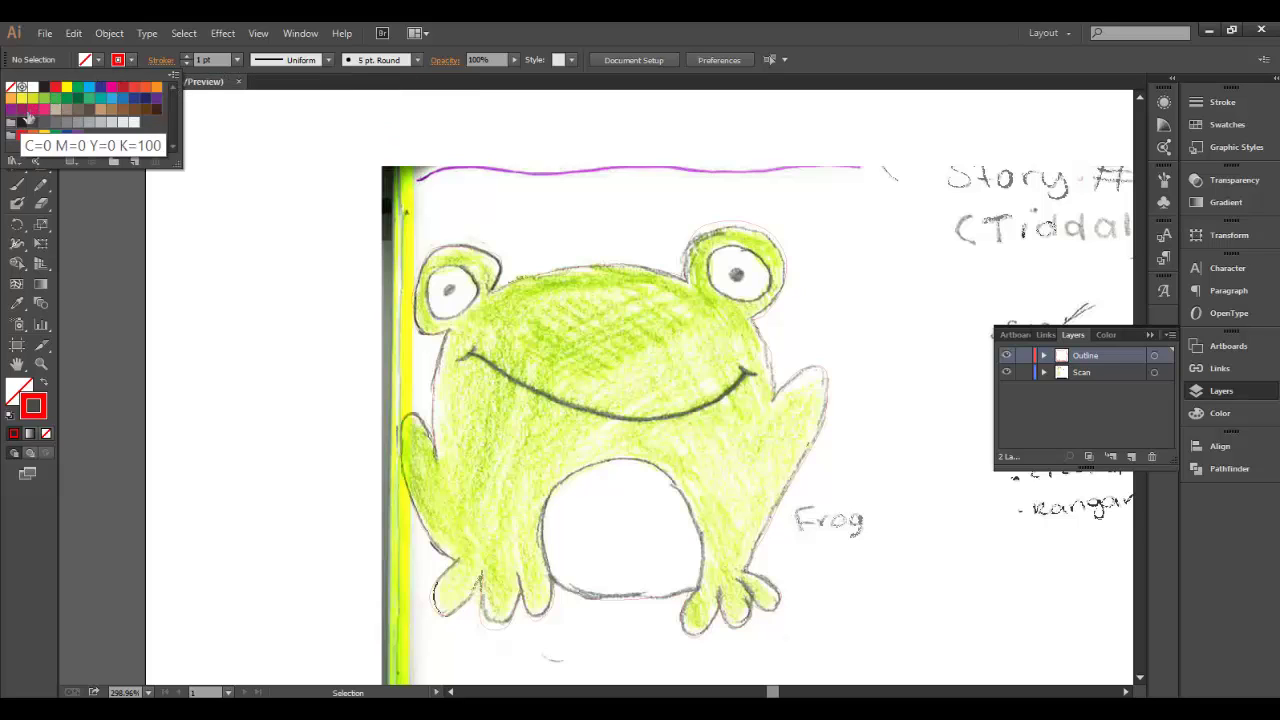
{"action": "left_click", "coordinate": [43, 408]}
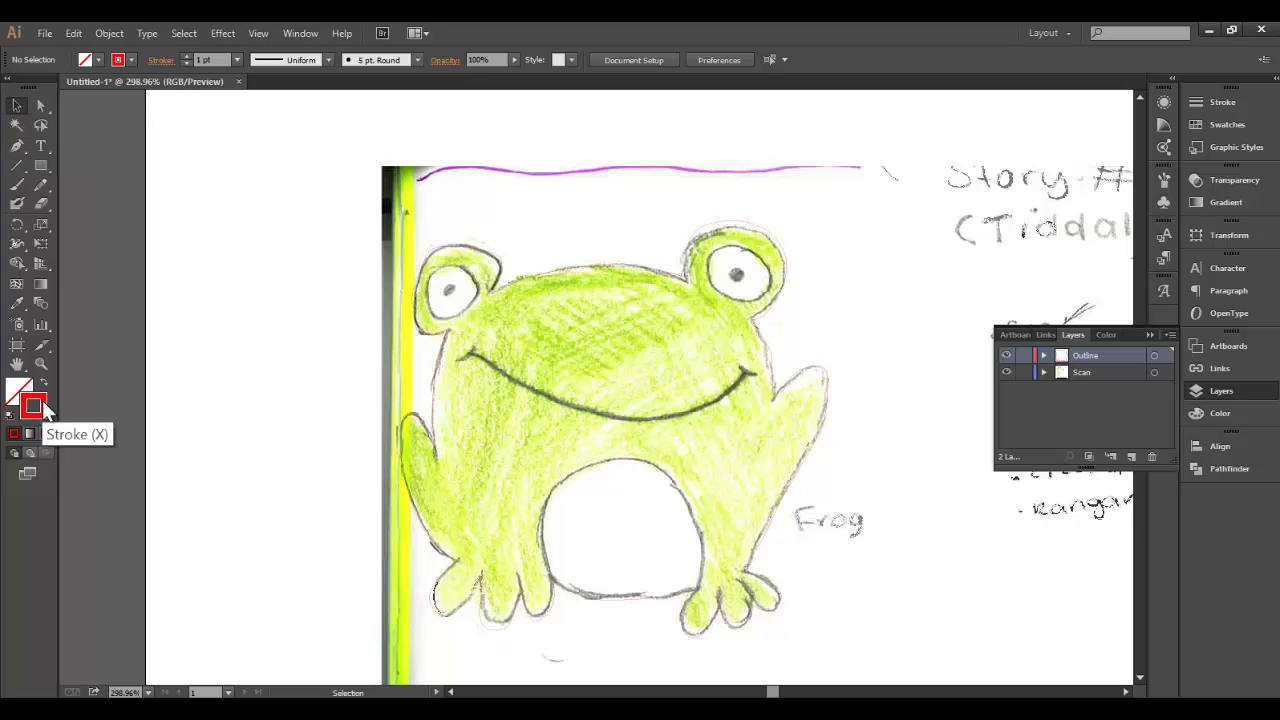
{"action": "double_click", "coordinate": [44, 408]}
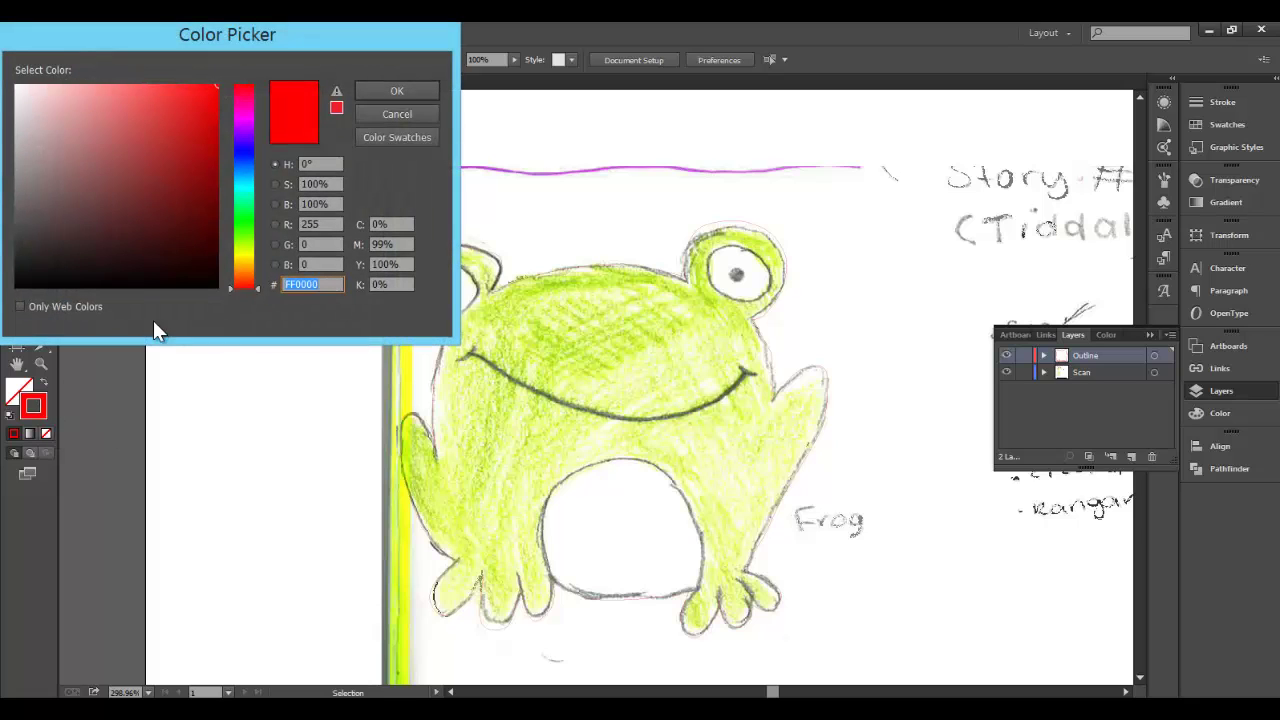
{"action": "left_click", "coordinate": [317, 230]}
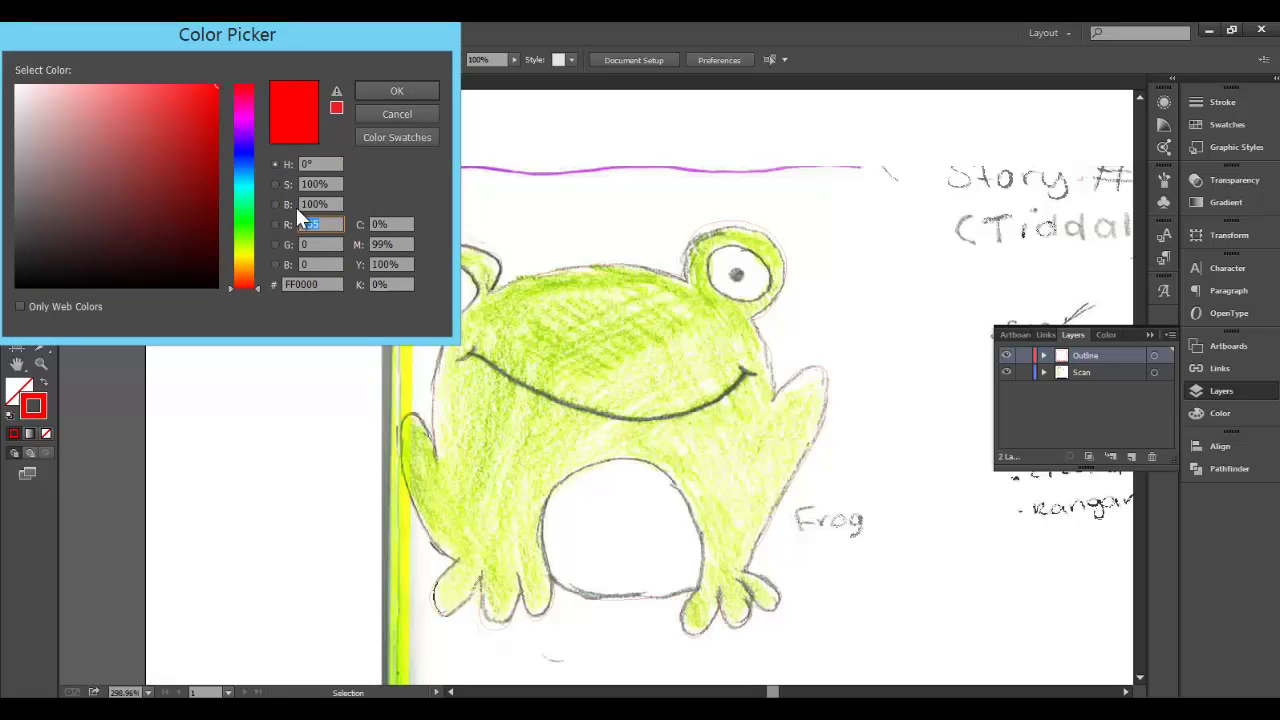
{"action": "type", "text": "0"}
{"action": "left_click", "coordinate": [412, 89]}
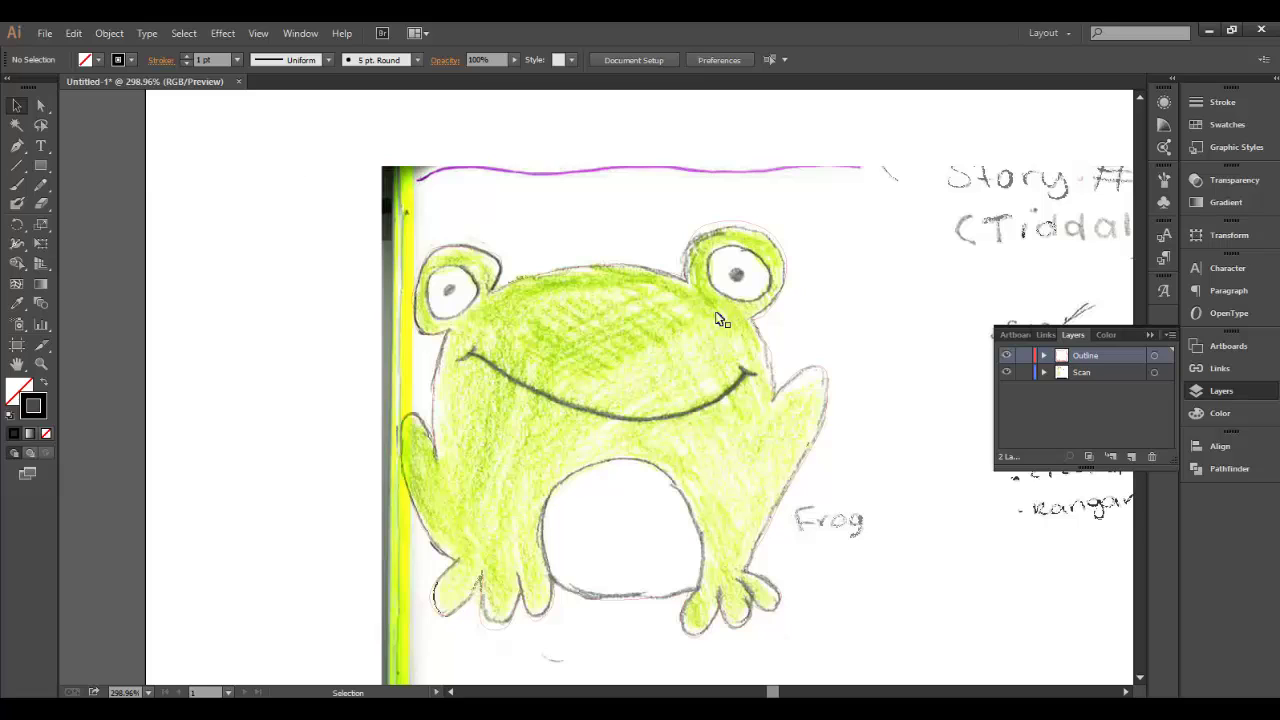
Draw ellipses over the frog's eyes, about 7.6 x 7.4 mm on the left-hand eye and 8.4 x 9 mm on the right-hand eye
{"action": "left_click", "coordinate": [45, 166]}
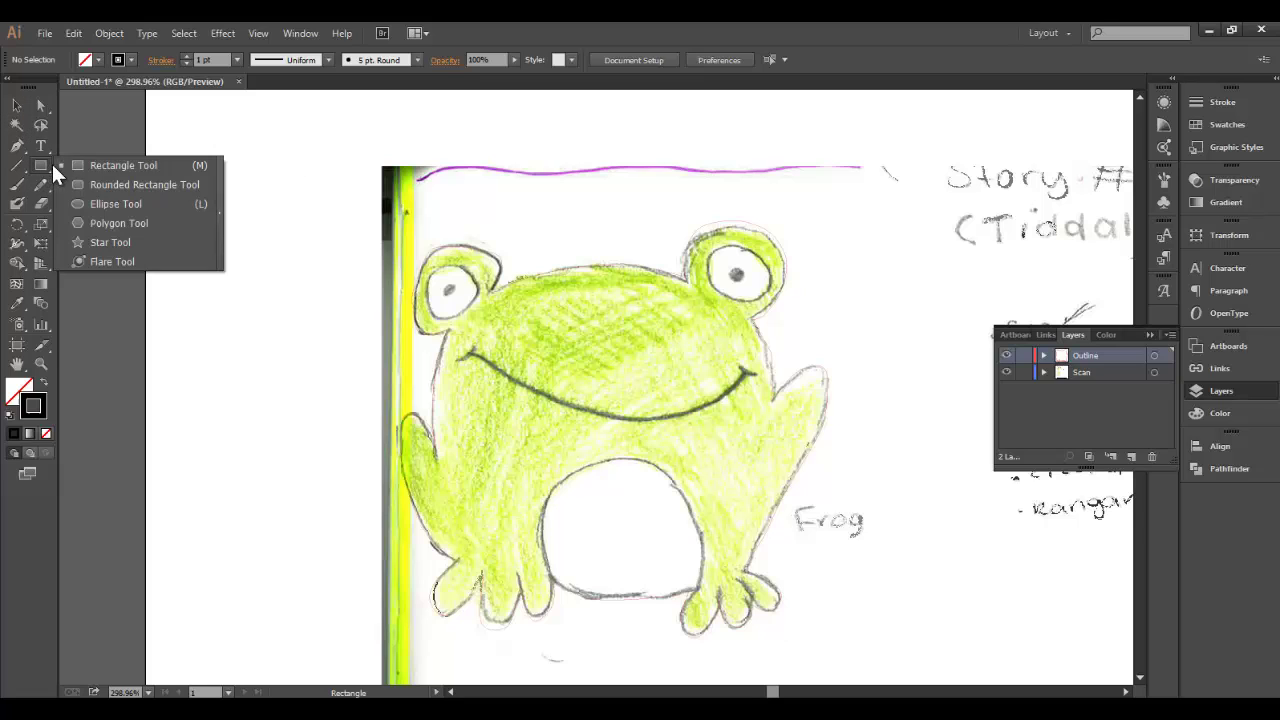
{"action": "left_click", "coordinate": [105, 204]}
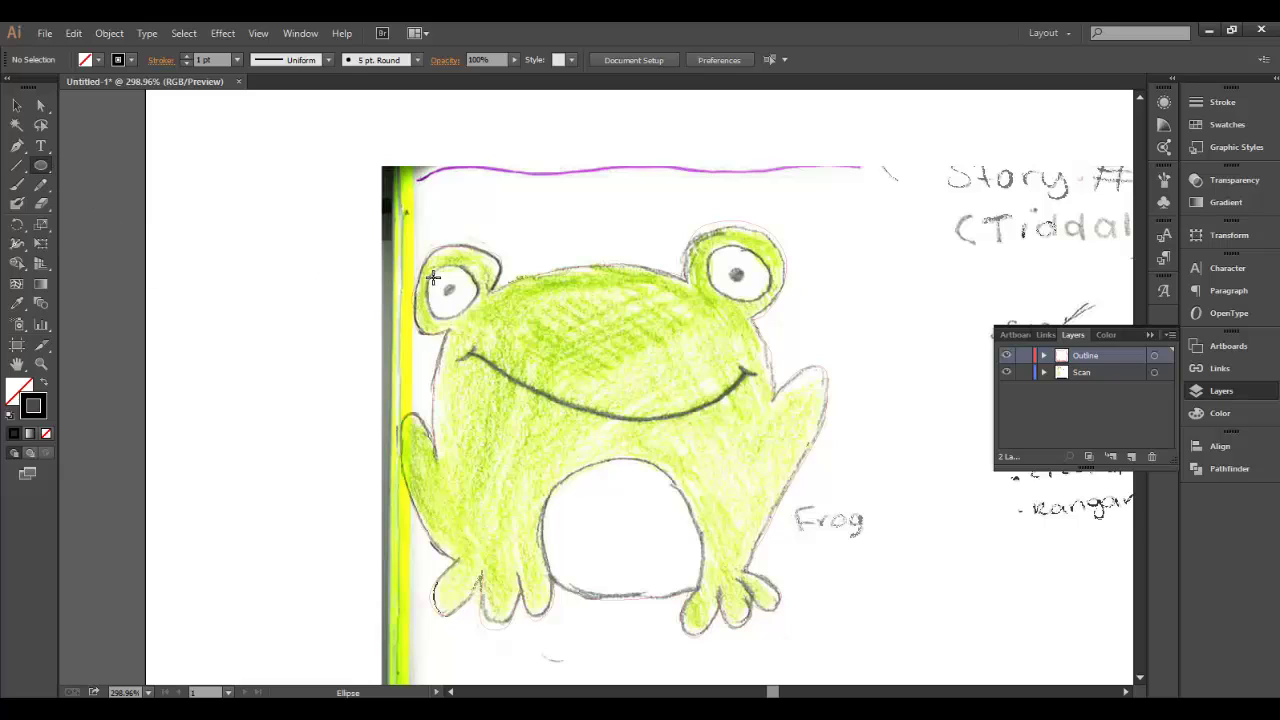
{"action": "left_click_drag", "start_coordinate": [435, 281], "coordinate": [484, 322]}
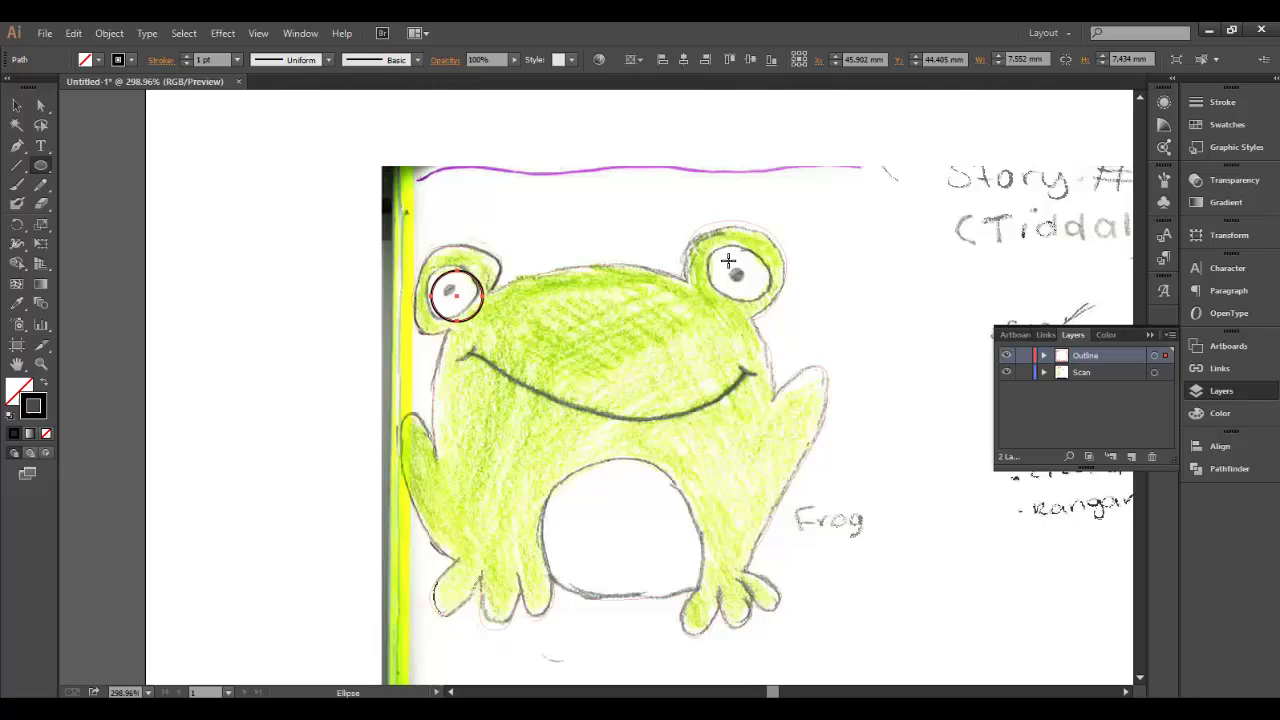
{"action": "left_click_drag", "start_coordinate": [715, 261], "coordinate": [773, 308]}
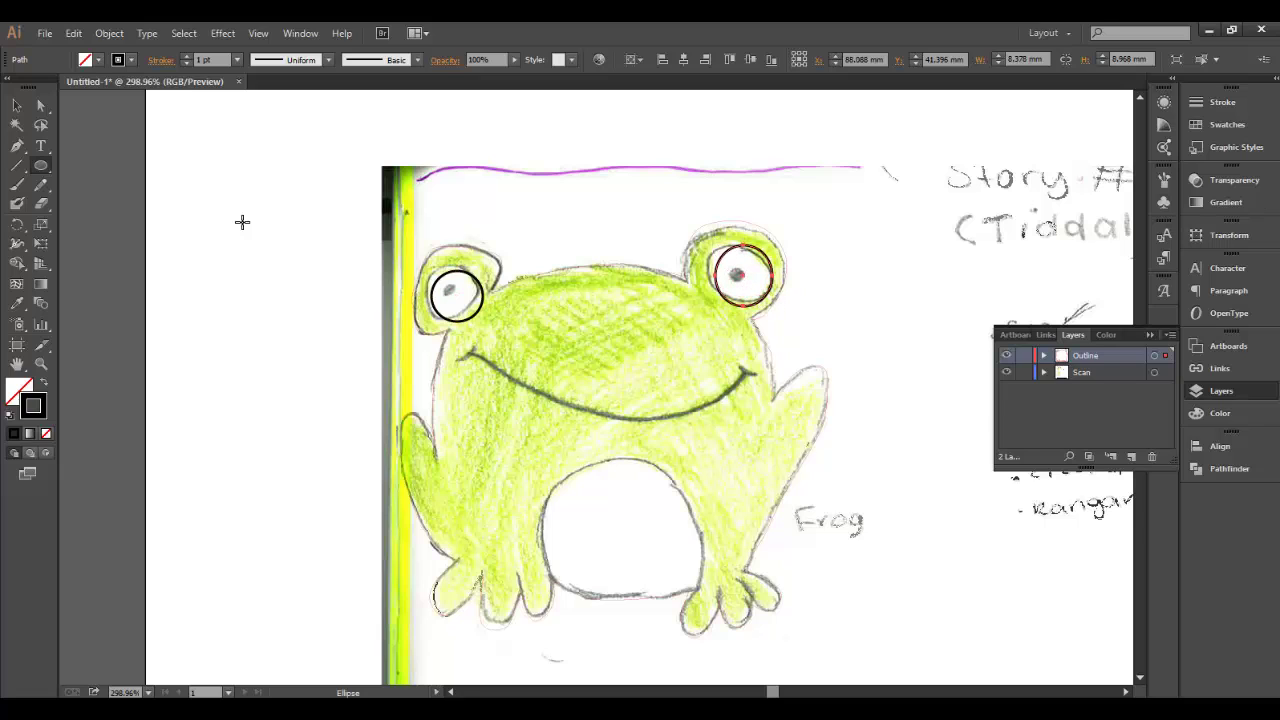
Move the right-hand eye ellipse onto the scanned eye and adjust its anchor points to follow the drawn shape
{"action": "left_click", "coordinate": [41, 106]}
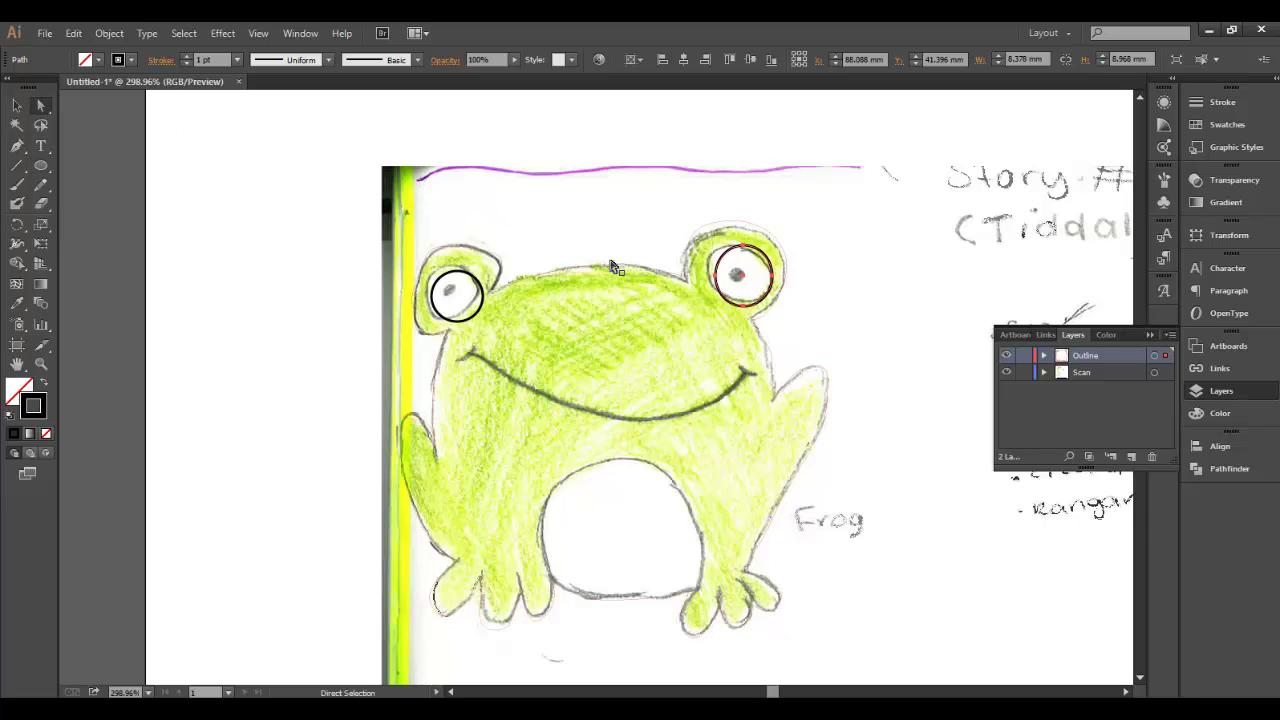
{"action": "left_click_drag", "start_coordinate": [716, 276], "coordinate": [706, 270]}
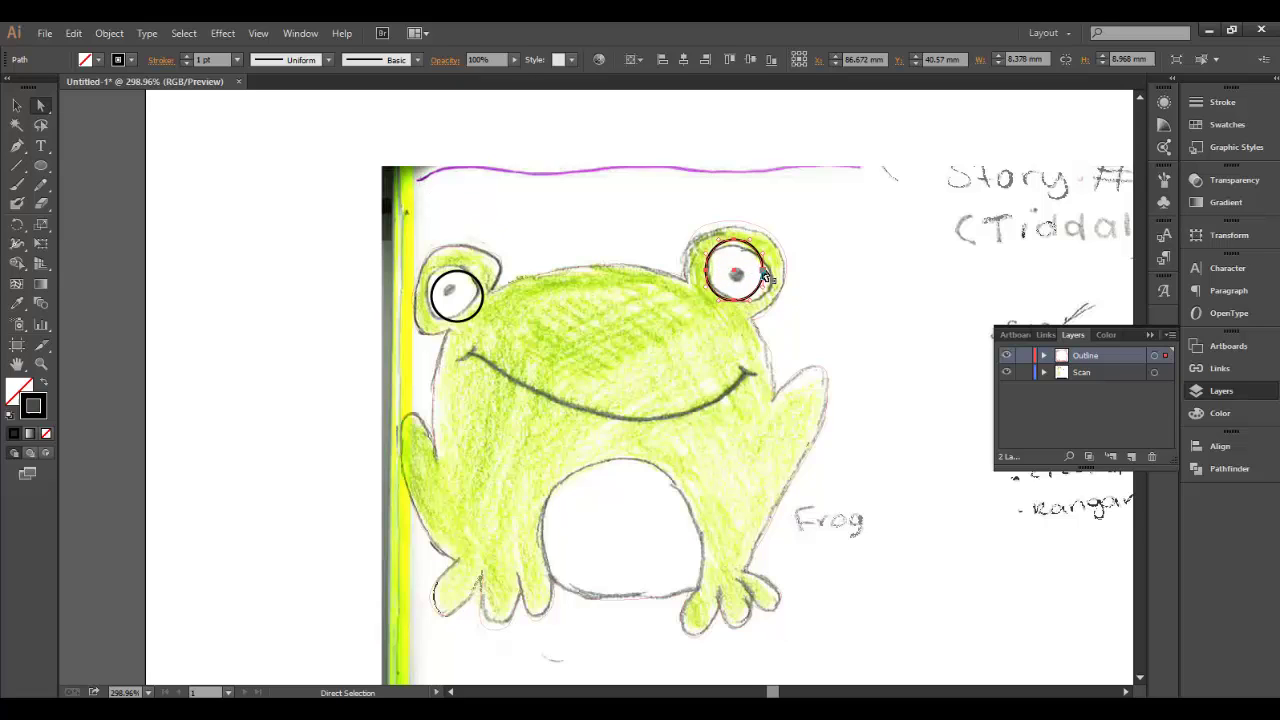
{"action": "left_click", "coordinate": [764, 272]}
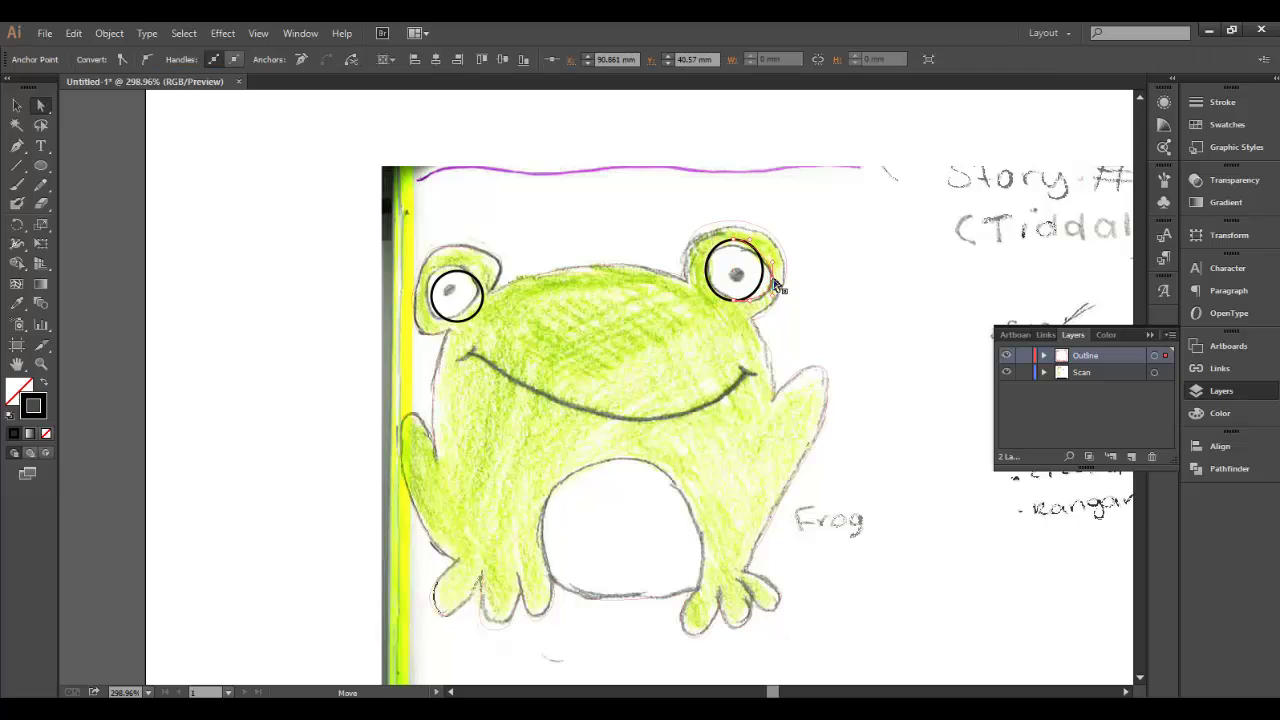
{"action": "left_click_drag", "start_coordinate": [773, 279], "coordinate": [753, 302]}
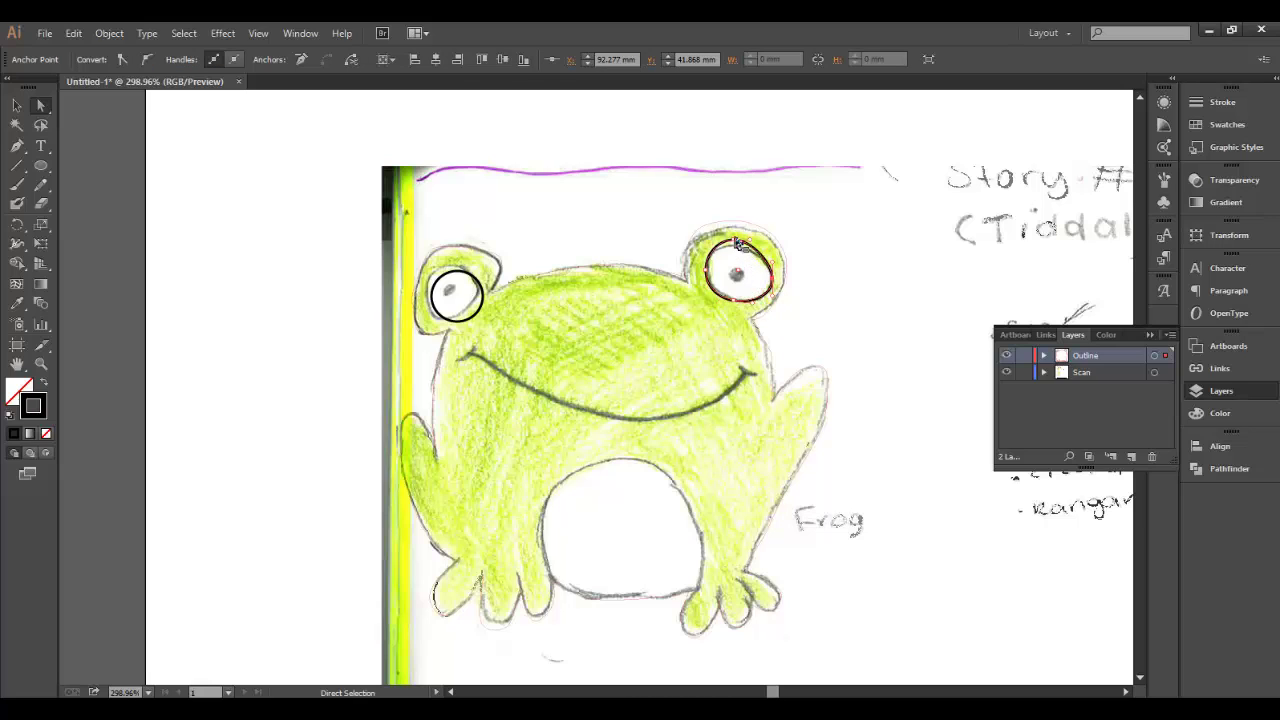
{"action": "left_click_drag", "start_coordinate": [733, 243], "coordinate": [738, 252]}
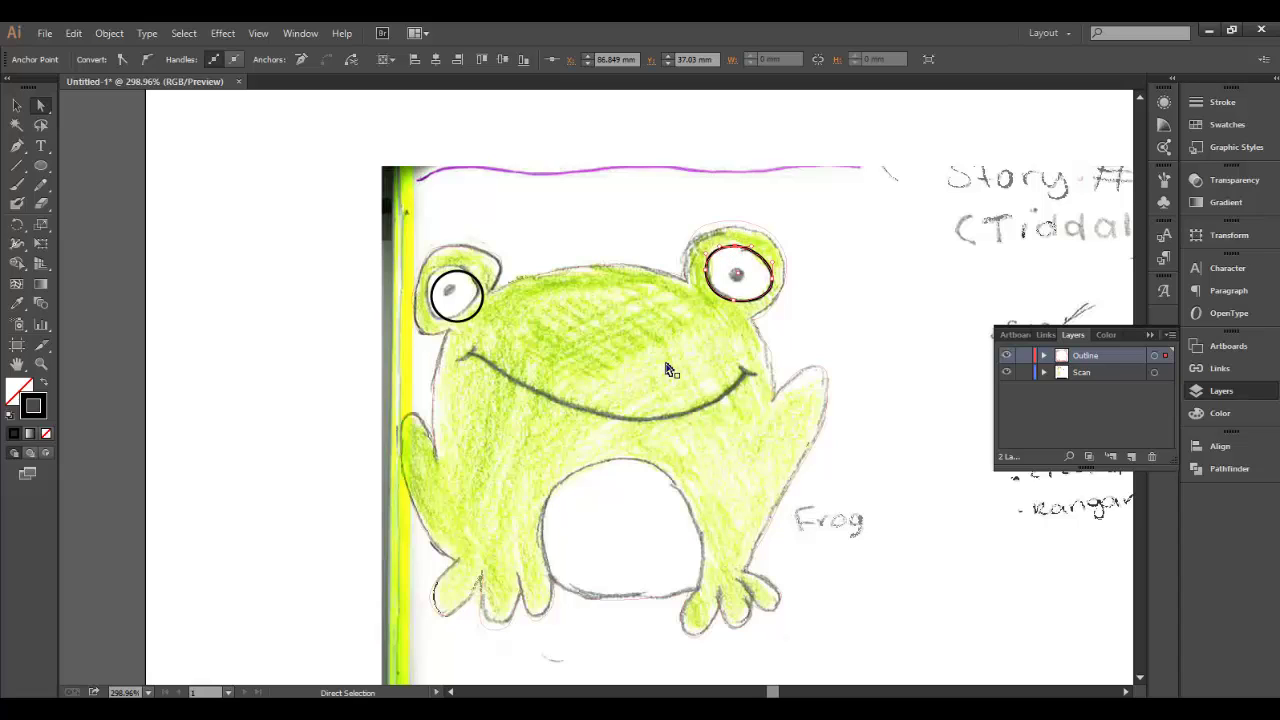
Adjust the anchor points of the left-hand eye ellipse to fit the scanned eye, and deselect it
{"action": "left_click", "coordinate": [440, 283]}
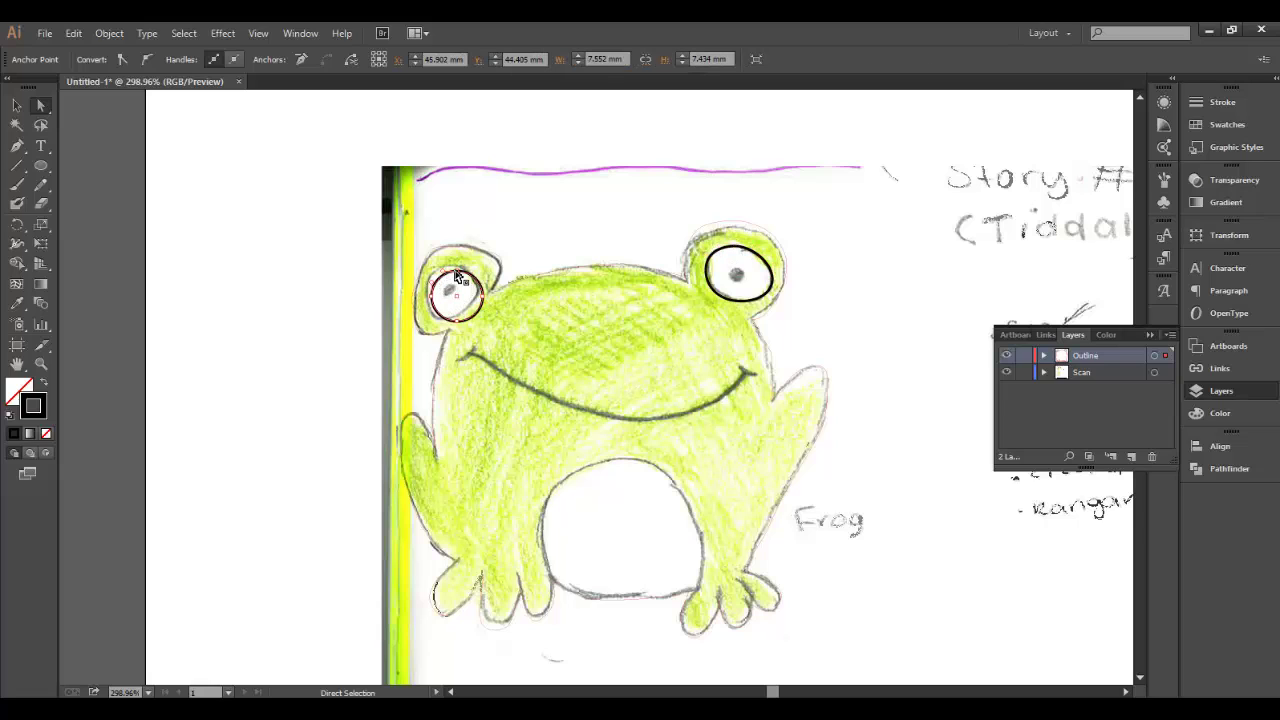
{"action": "left_click", "coordinate": [456, 268]}
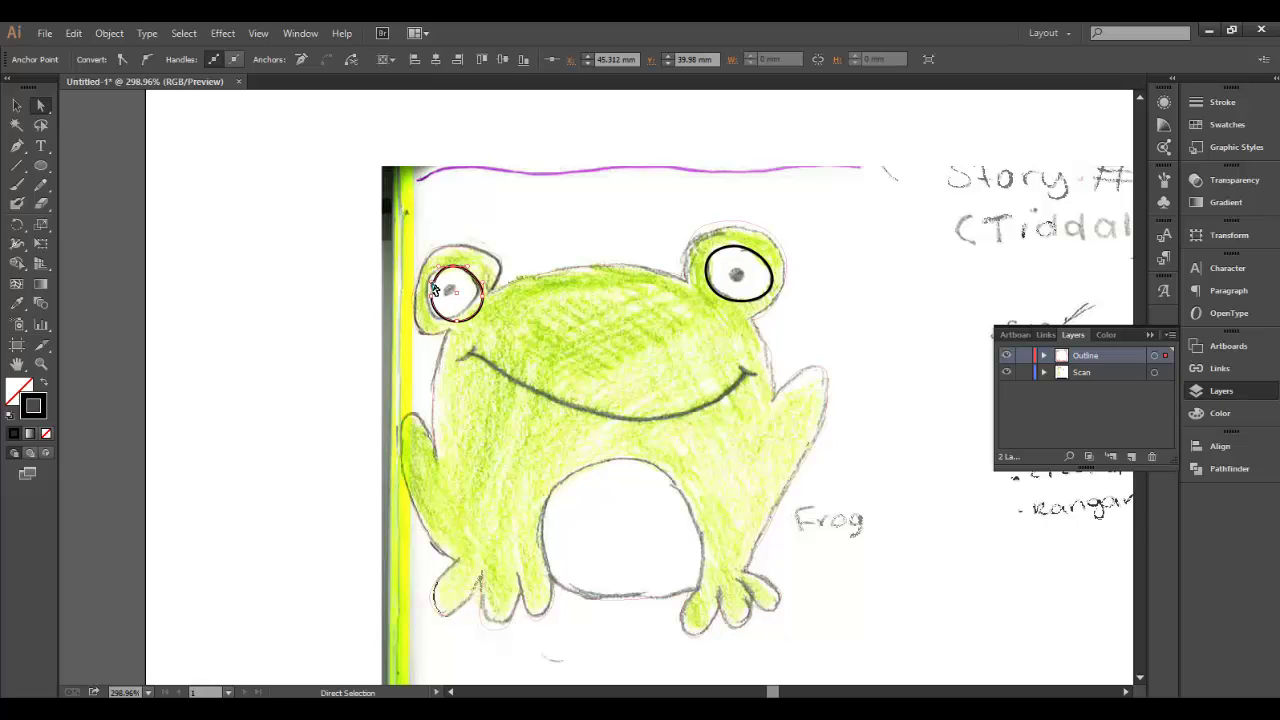
{"action": "mouse_move", "coordinate": [440, 293]}
{"action": "left_mouse_down"}
{"action": "mouse_move", "coordinate": [425, 291]}
{"action": "mouse_move", "coordinate": [458, 330]}
{"action": "mouse_move", "coordinate": [481, 290]}
{"action": "mouse_move", "coordinate": [478, 308]}
{"action": "left_mouse_up"}
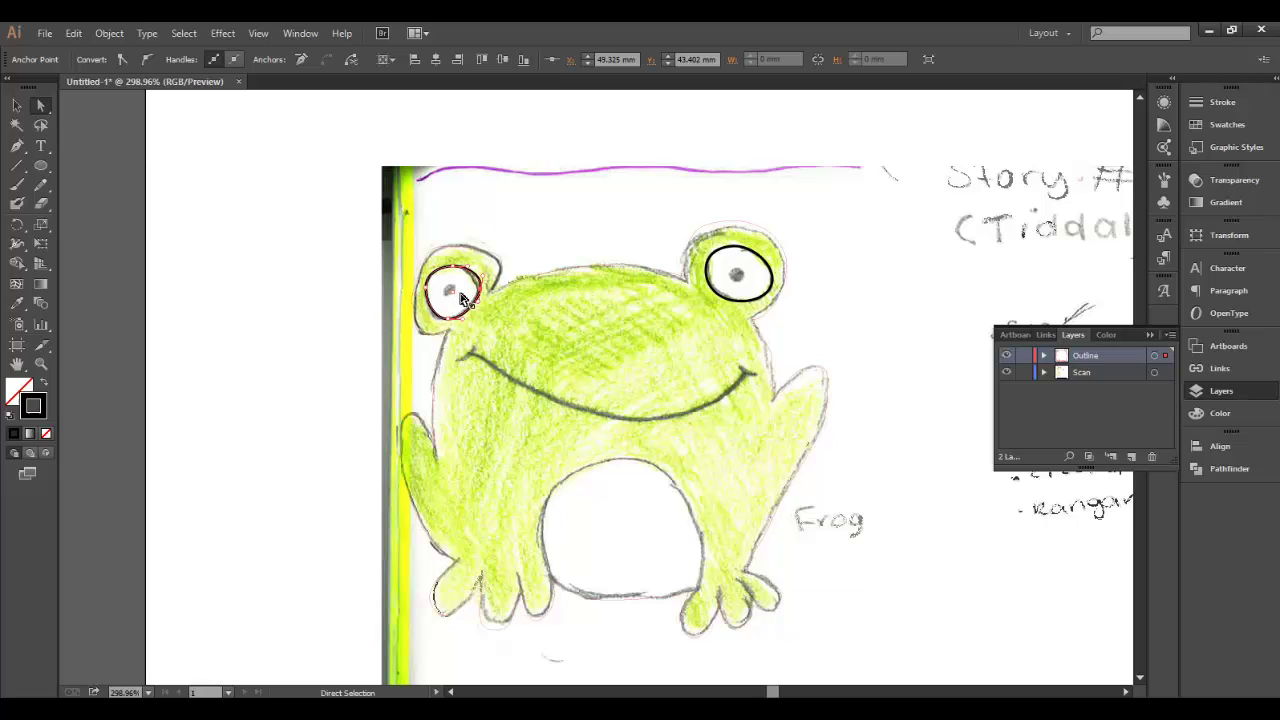
{"action": "left_click", "coordinate": [37, 168]}
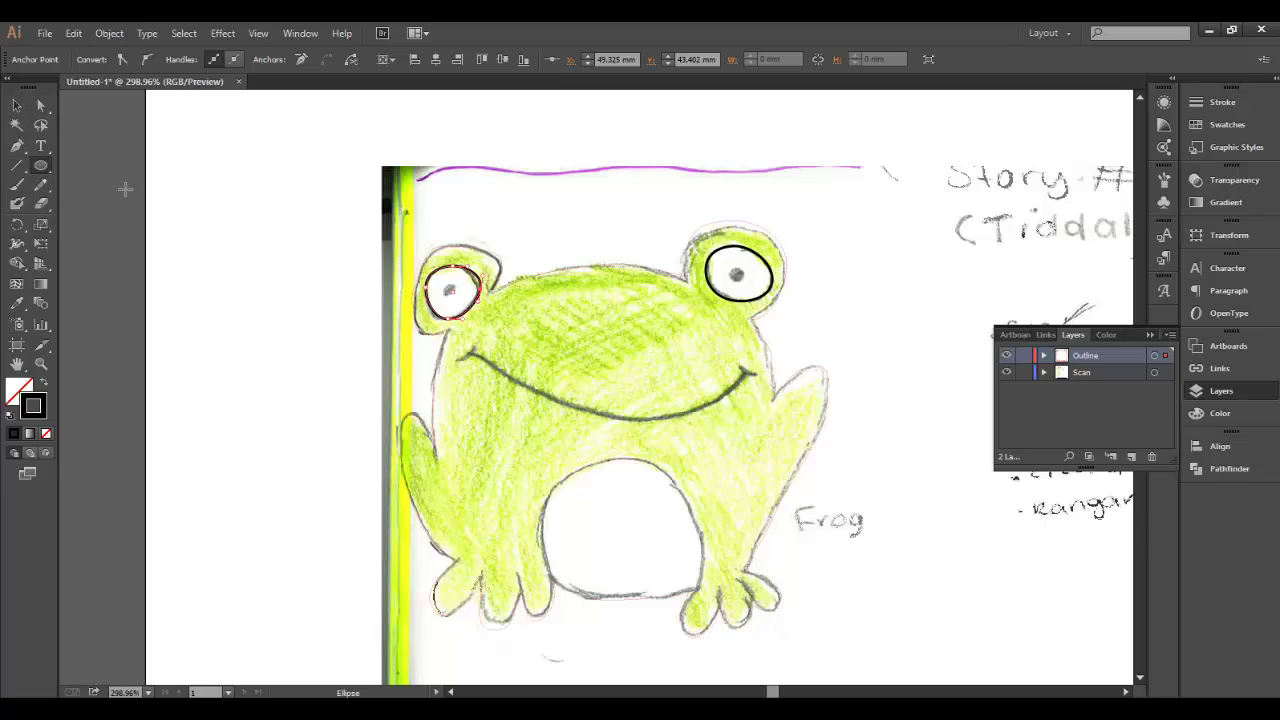
{"action": "left_click", "coordinate": [17, 106]}
{"action": "left_click", "coordinate": [365, 248]}
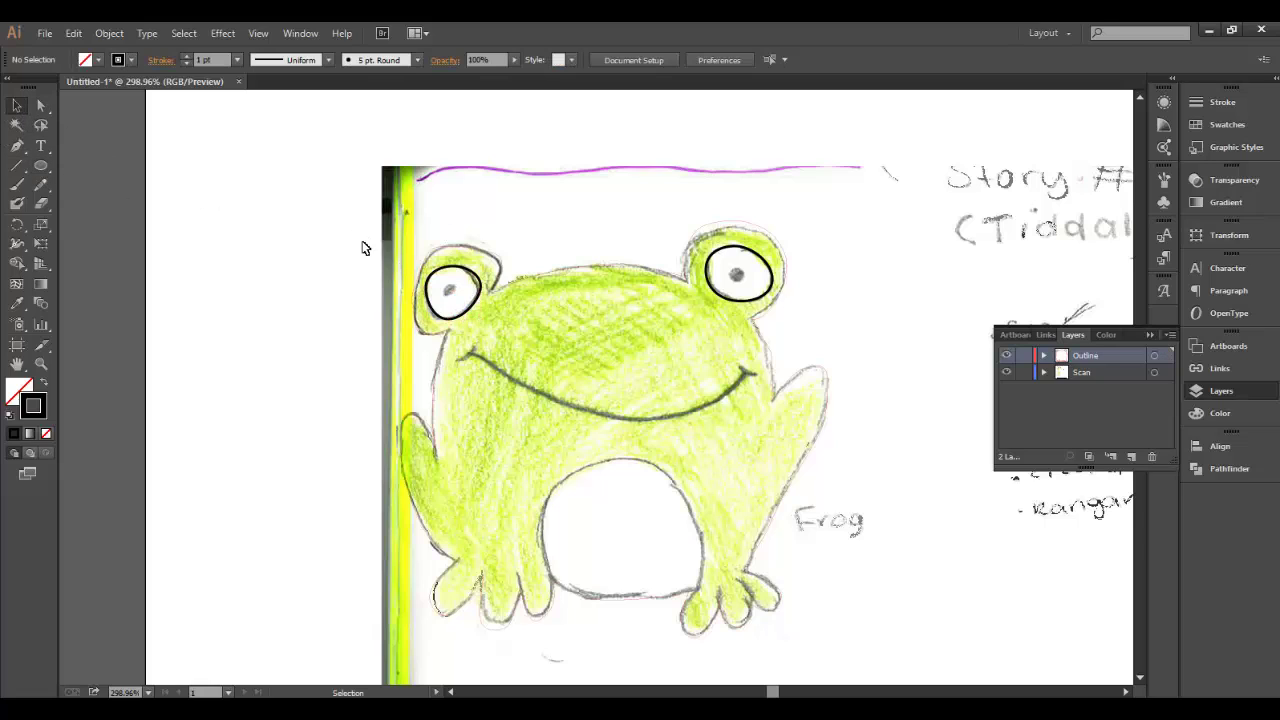
Draw a pupil ellipse about 2.5 x 1.7 mm in the left-hand eye and reshape it around the scanned pupil
{"action": "left_click", "coordinate": [41, 166]}
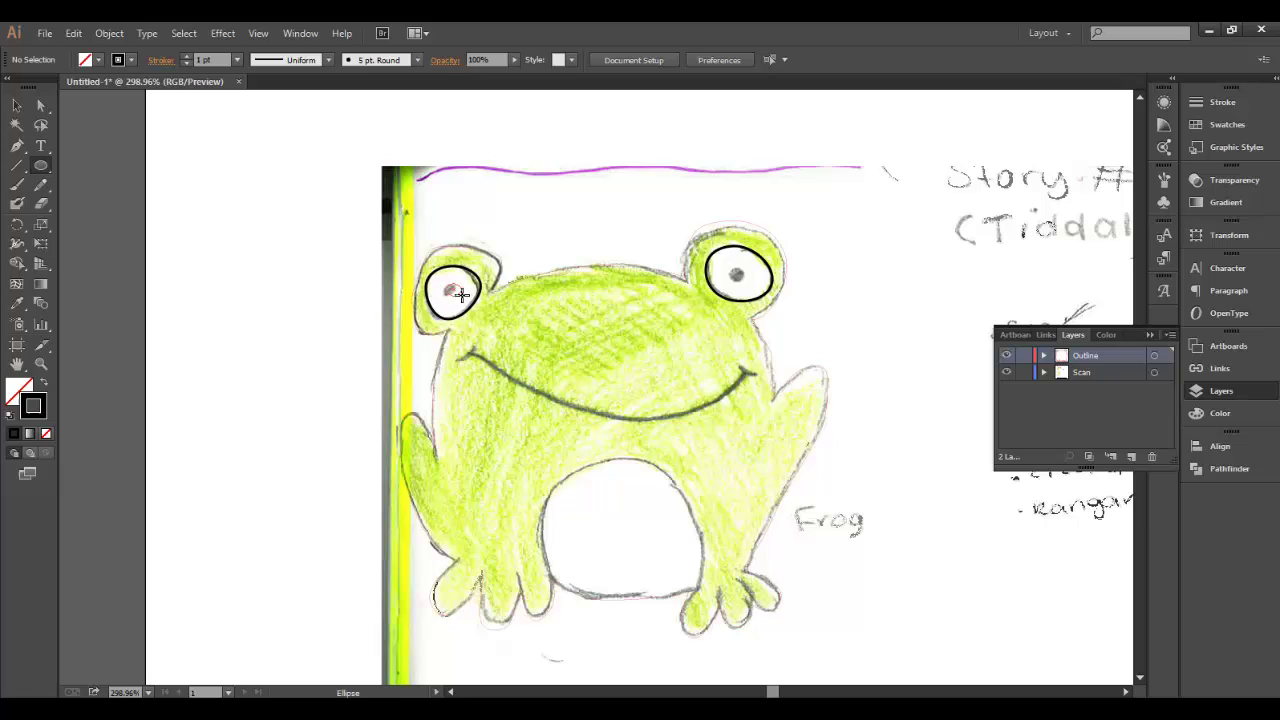
{"action": "left_click_drag", "start_coordinate": [461, 292], "coordinate": [443, 284]}
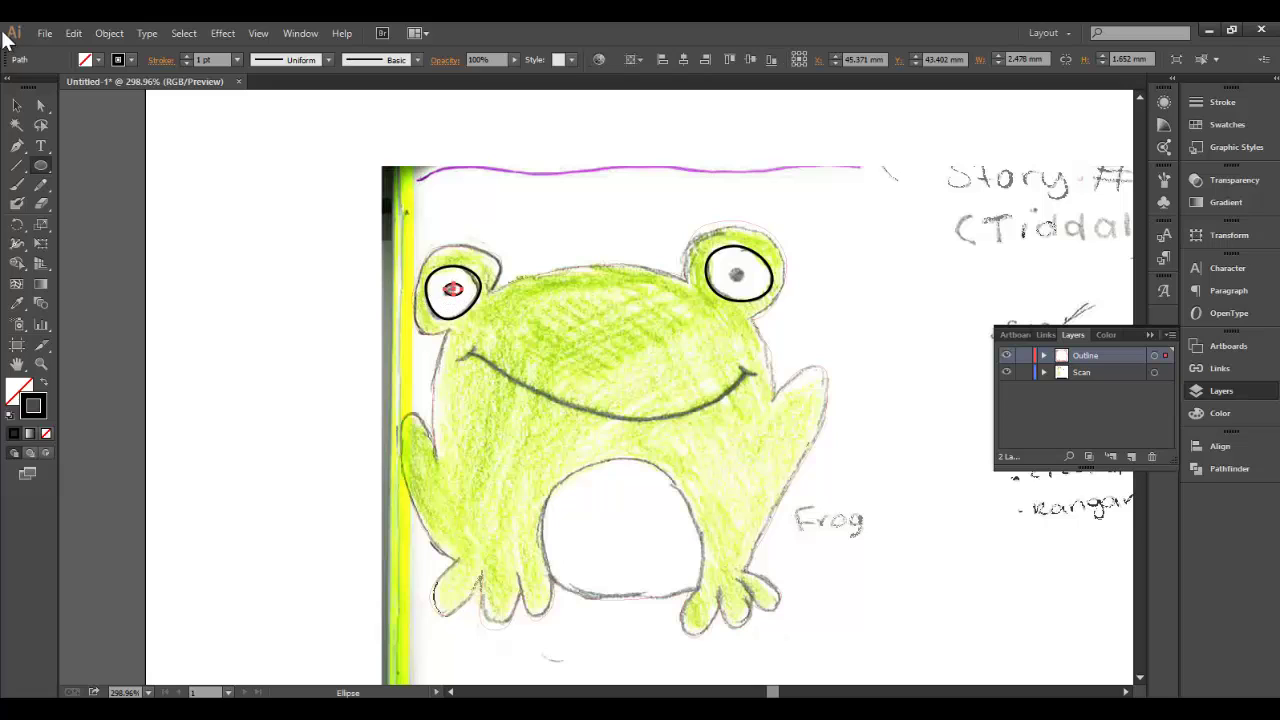
{"action": "left_click", "coordinate": [44, 365]}
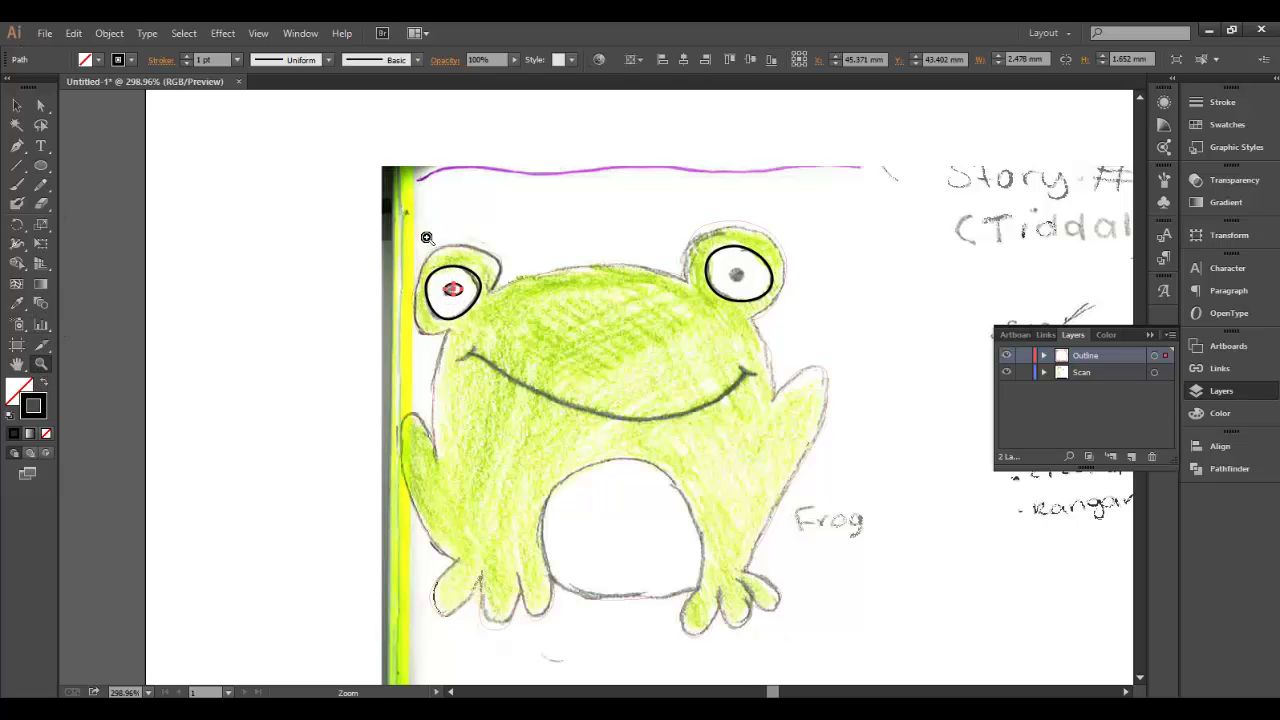
{"action": "left_click_drag", "start_coordinate": [407, 240], "coordinate": [504, 338]}
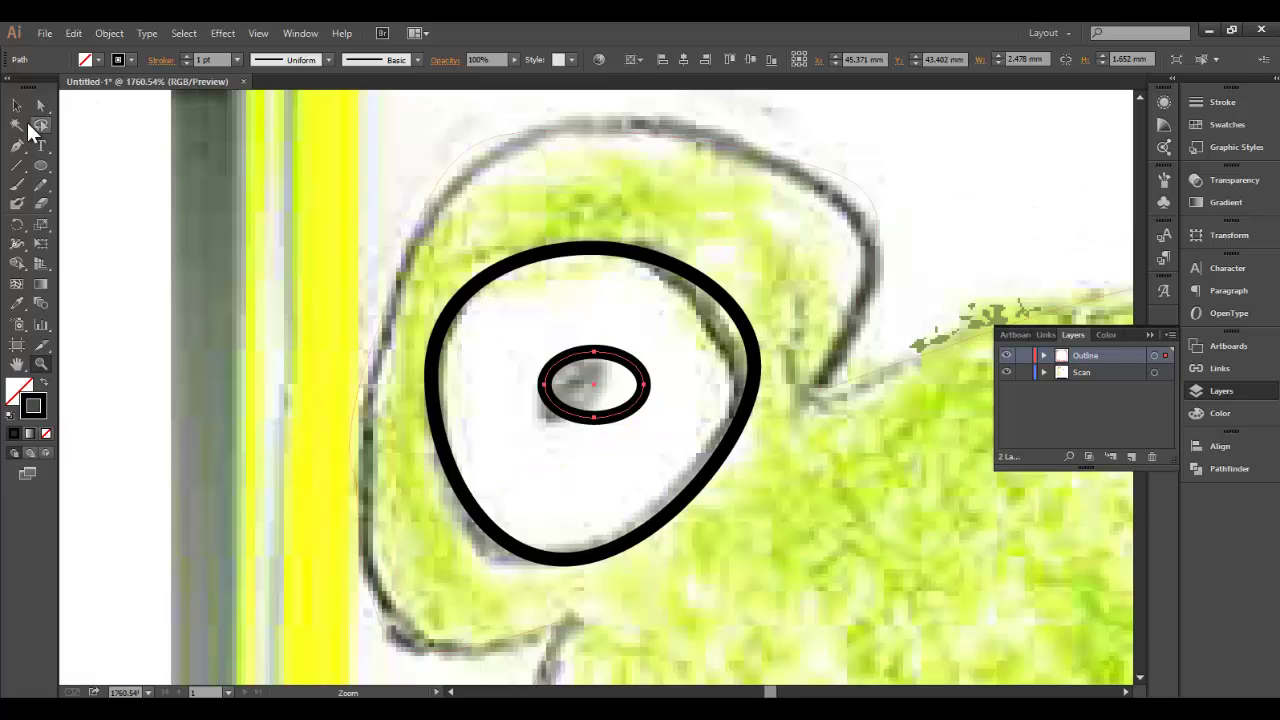
{"action": "left_click", "coordinate": [40, 105]}
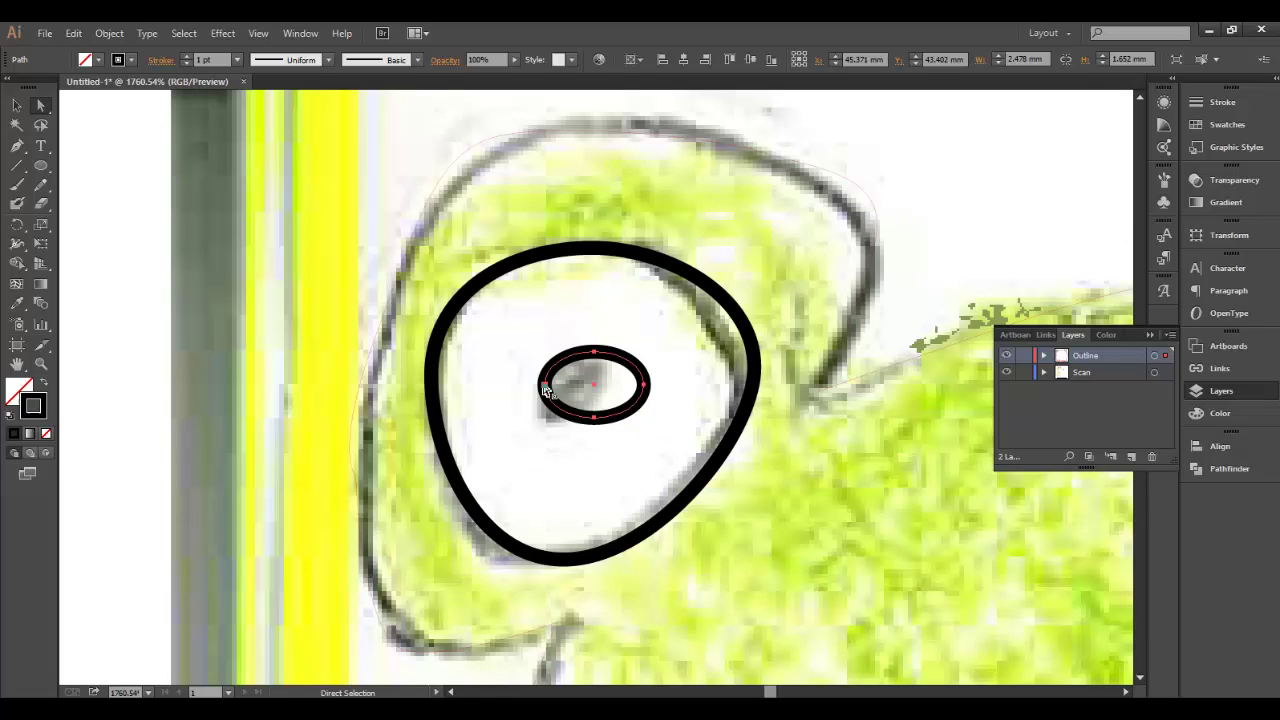
{"action": "left_click_drag", "start_coordinate": [594, 384], "coordinate": [572, 345]}
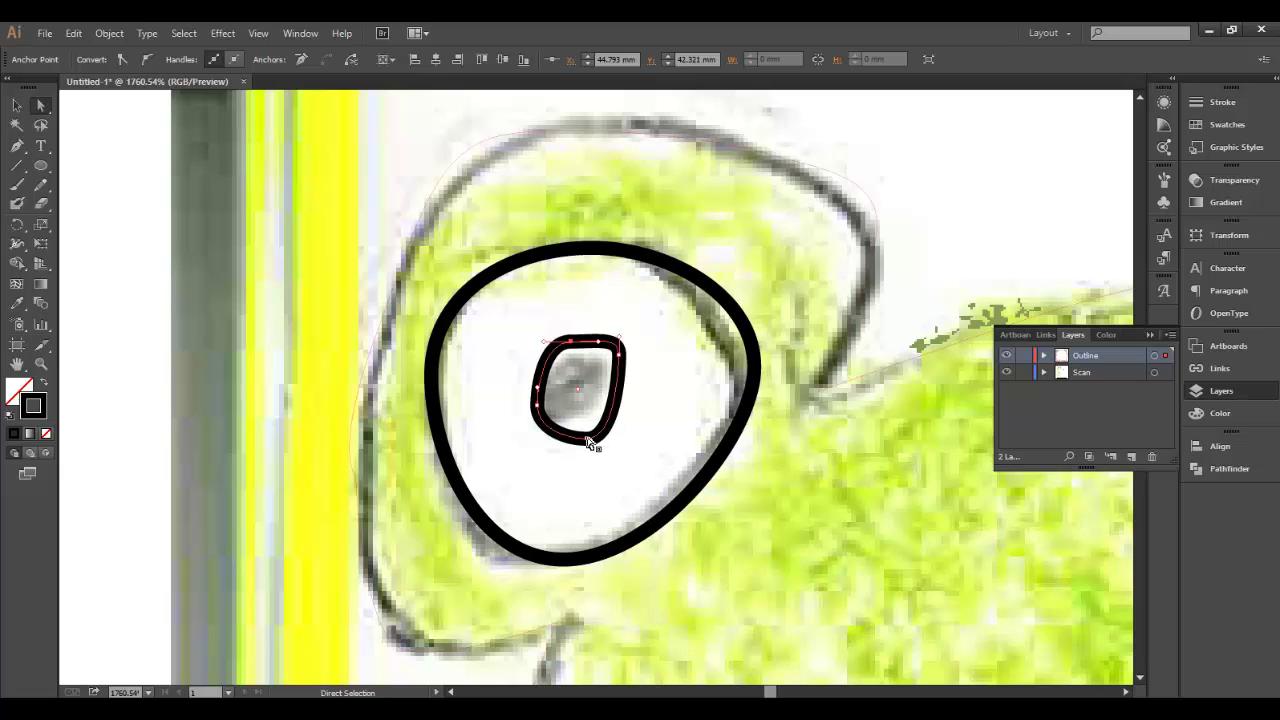
{"action": "left_click_drag", "start_coordinate": [587, 441], "coordinate": [601, 335]}
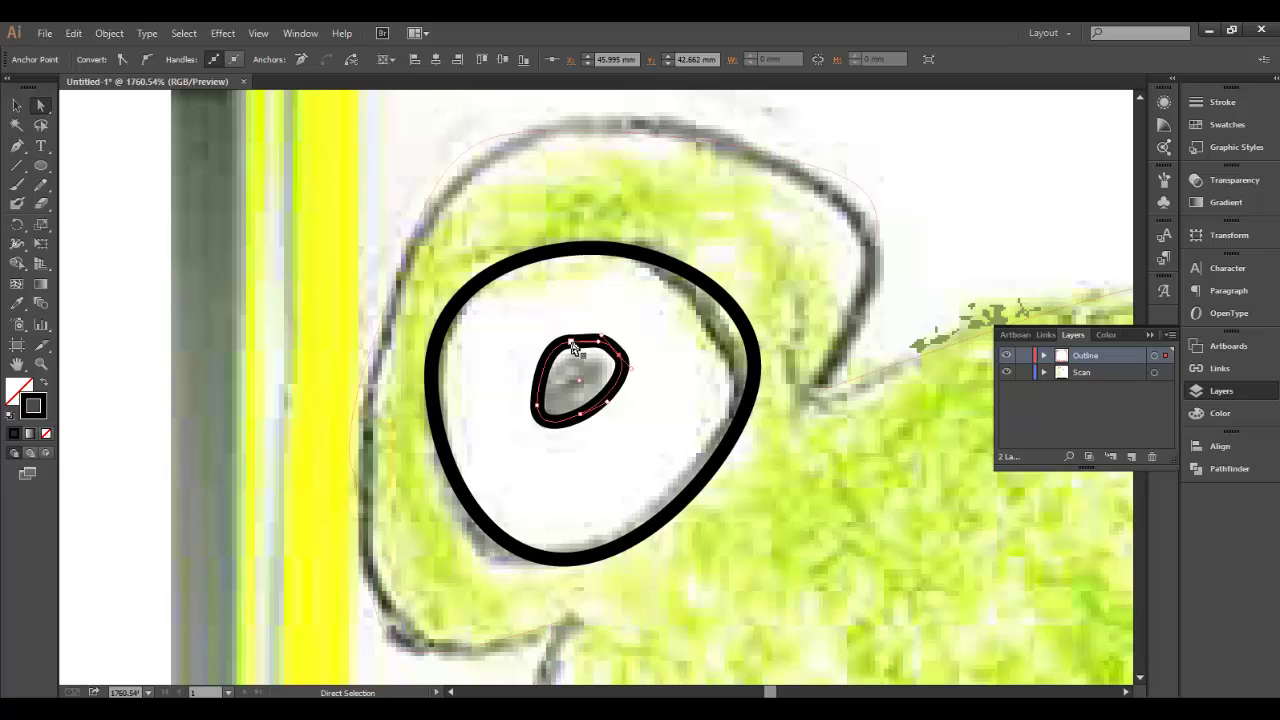
{"action": "left_click", "coordinate": [569, 342]}
{"action": "mouse_move", "coordinate": [571, 342]}
{"action": "left_mouse_down"}
{"action": "mouse_move", "coordinate": [556, 349]}
{"action": "mouse_move", "coordinate": [582, 344]}
{"action": "mouse_move", "coordinate": [580, 333]}
{"action": "left_mouse_up"}
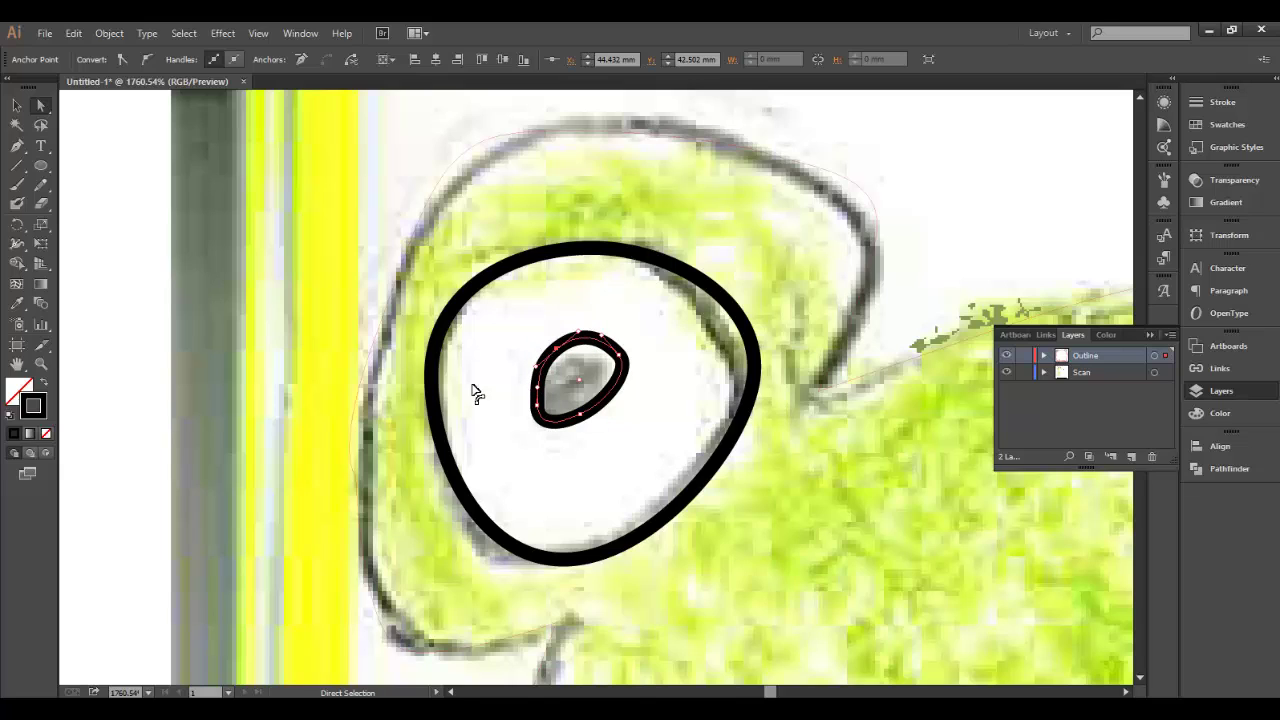
Fill the left-hand pupil with black by setting its R, G and B values to 0
{"action": "double_click", "coordinate": [14, 390]}
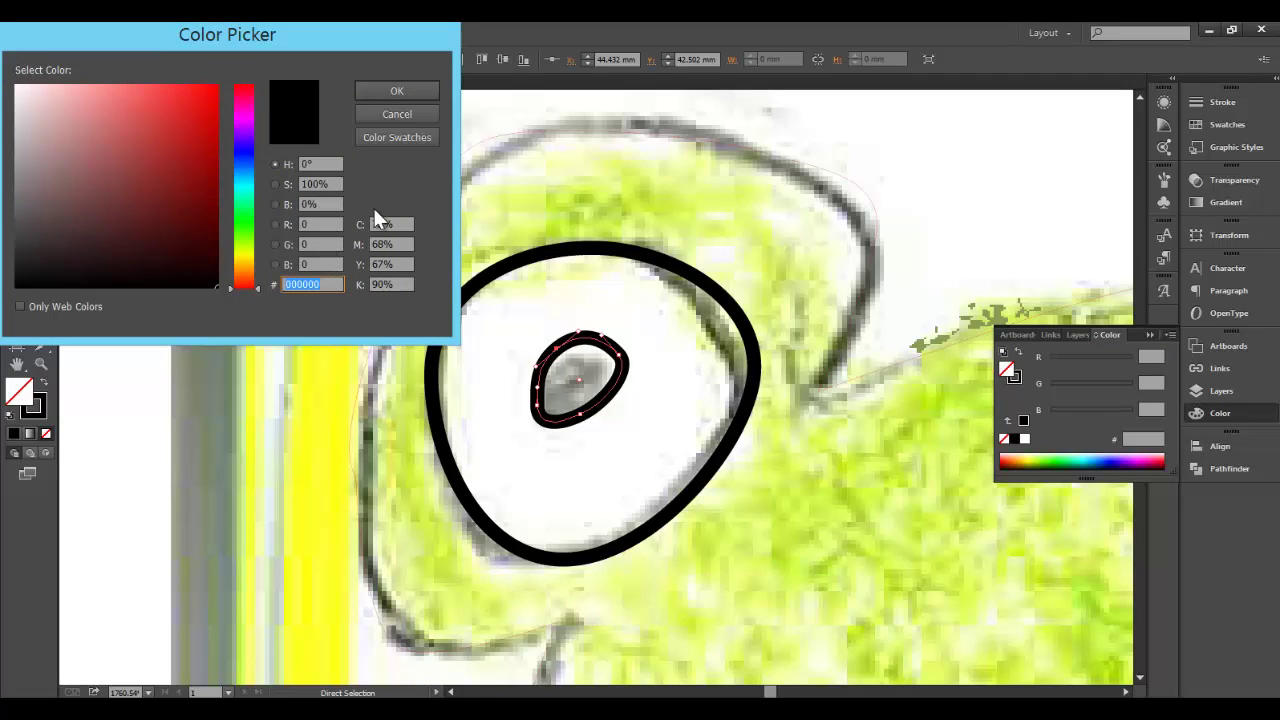
{"action": "left_click", "coordinate": [398, 91]}
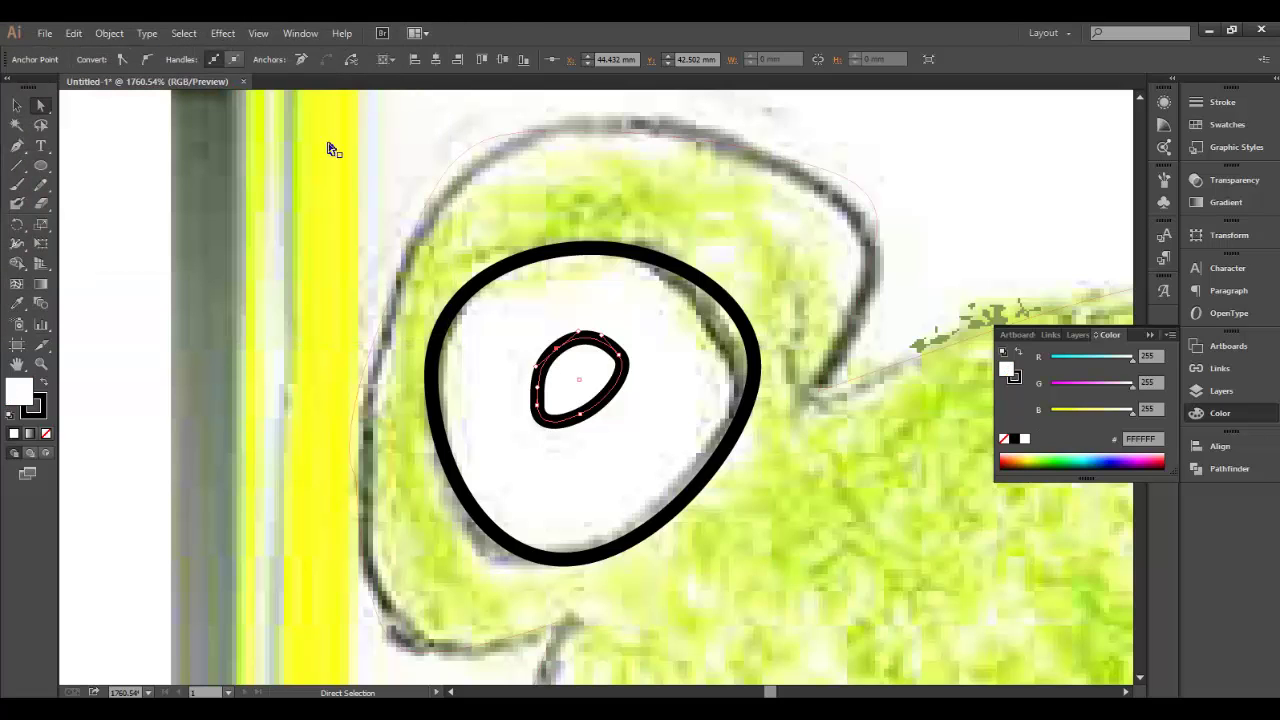
{"action": "double_click", "coordinate": [20, 392]}
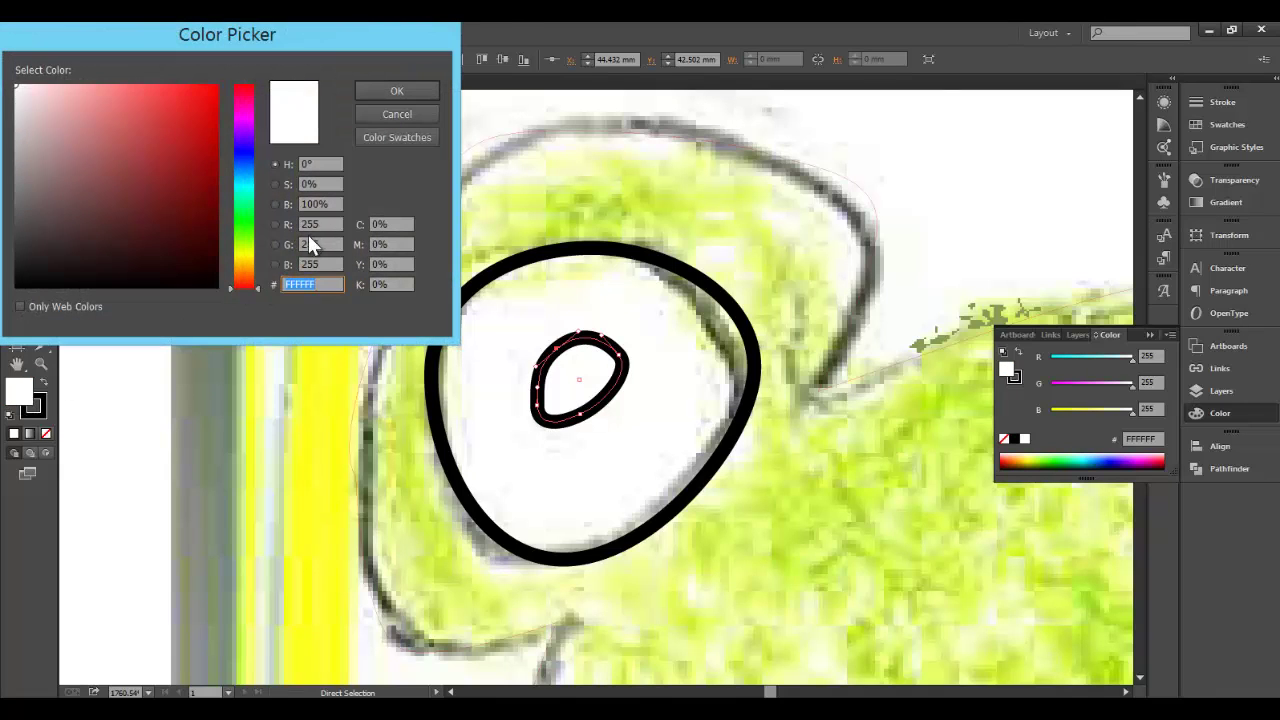
{"action": "left_click_drag", "start_coordinate": [329, 223], "coordinate": [284, 220]}
{"action": "type", "text": "0"}
{"action": "key", "text": "Tab"}
{"action": "type", "text": "0"}
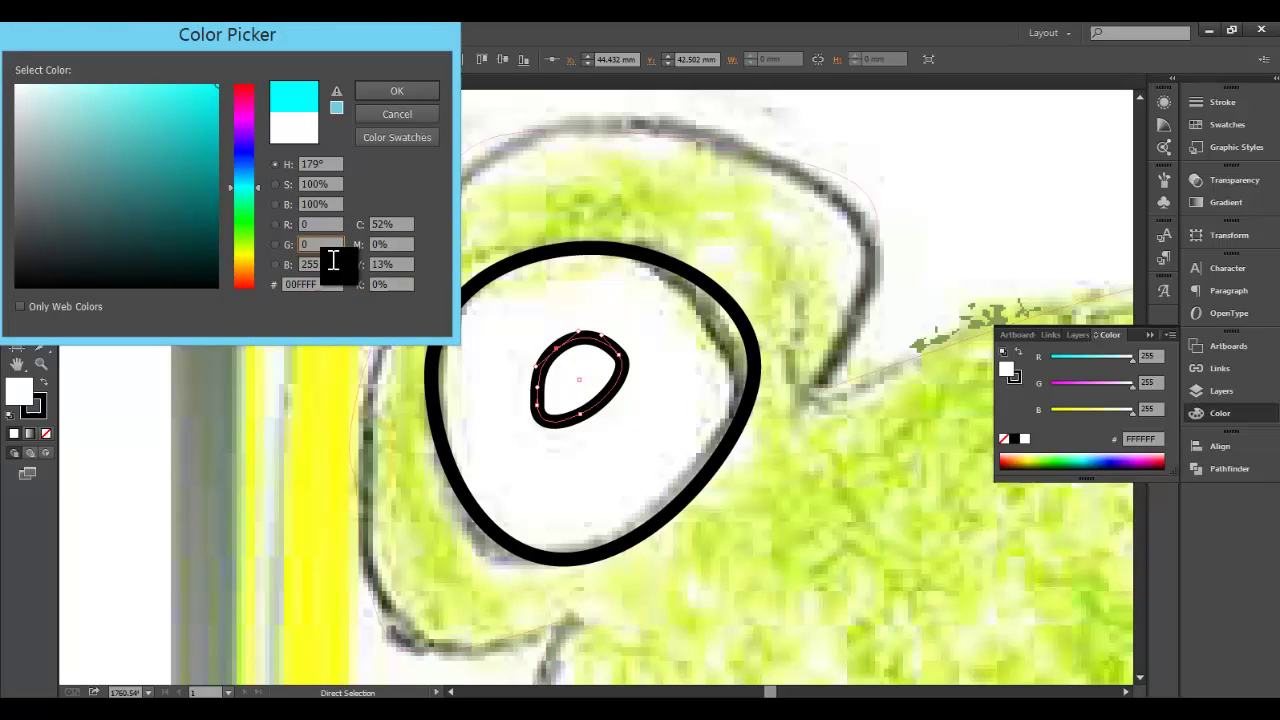
{"action": "key", "text": "Tab"}
{"action": "type", "text": "0"}
{"action": "left_click", "coordinate": [393, 91]}
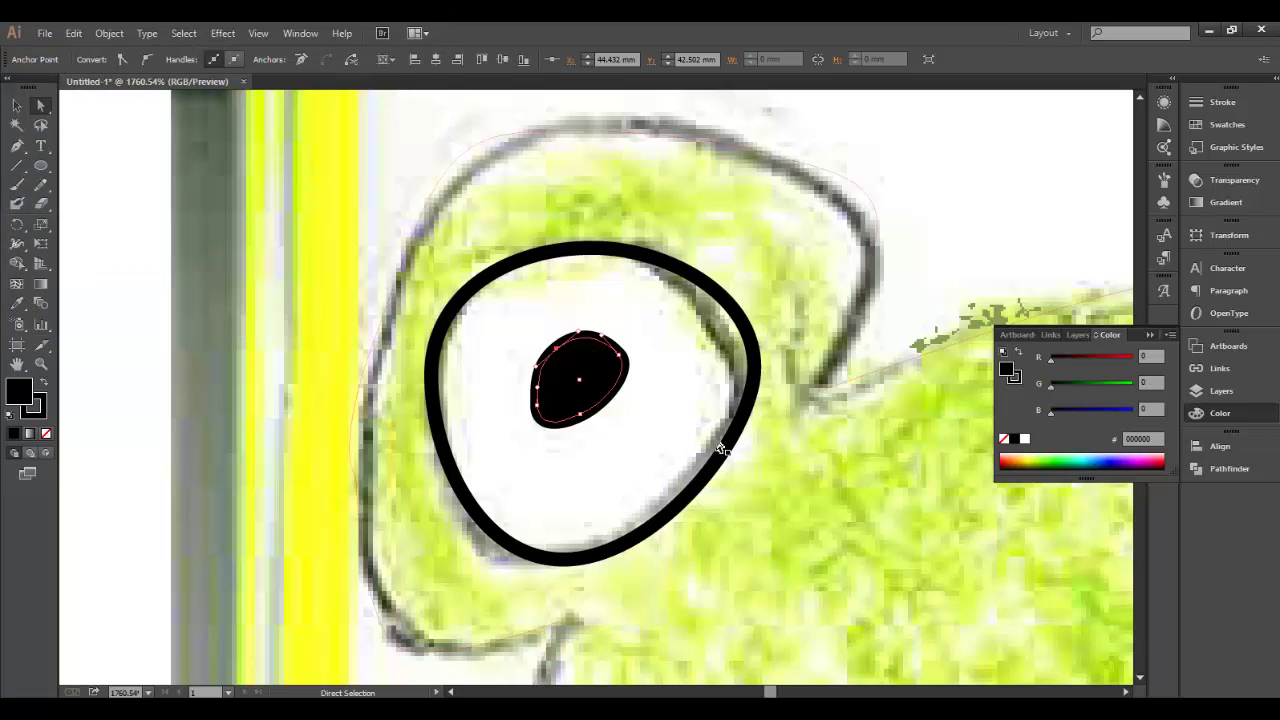
Draw a black-filled pupil ellipse about 2.4 x 1.8 mm over the scanned pupil in the right-hand eye
{"action": "left_click", "coordinate": [41, 364]}
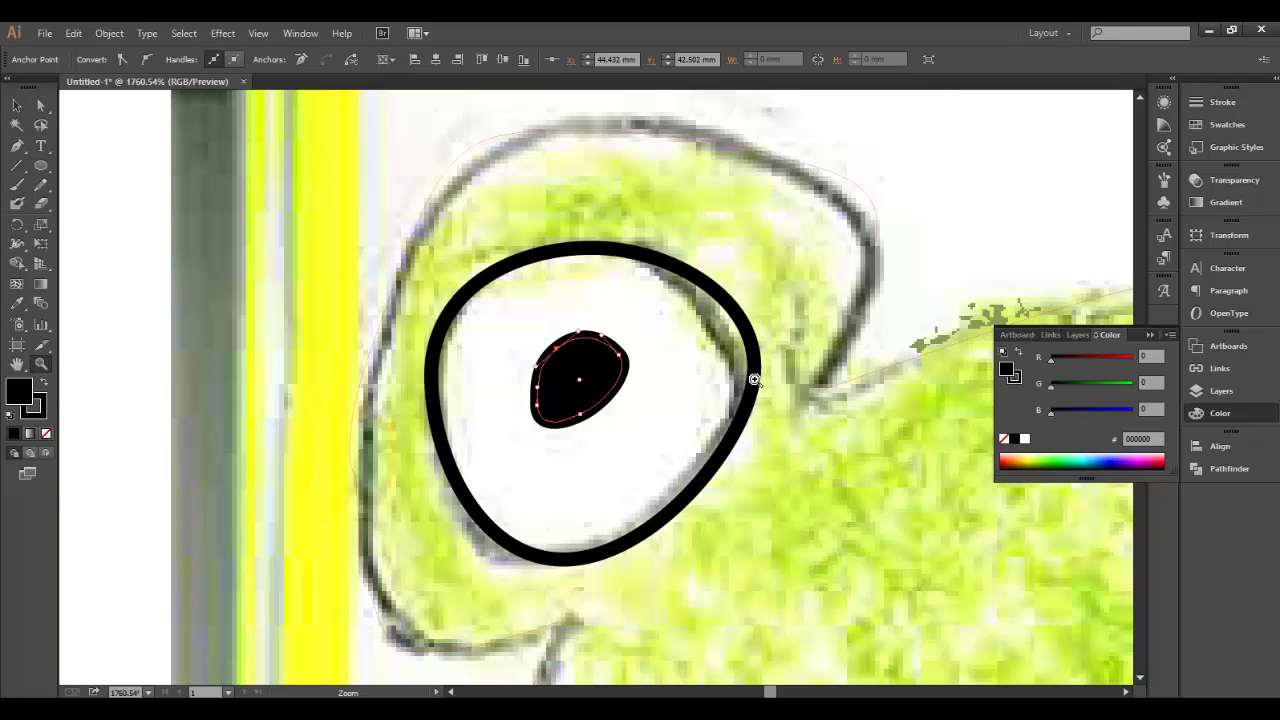
{"action": "left_click", "coordinate": [843, 402], "text": "alt"}
{"action": "left_click", "coordinate": [843, 402], "text": "alt"}
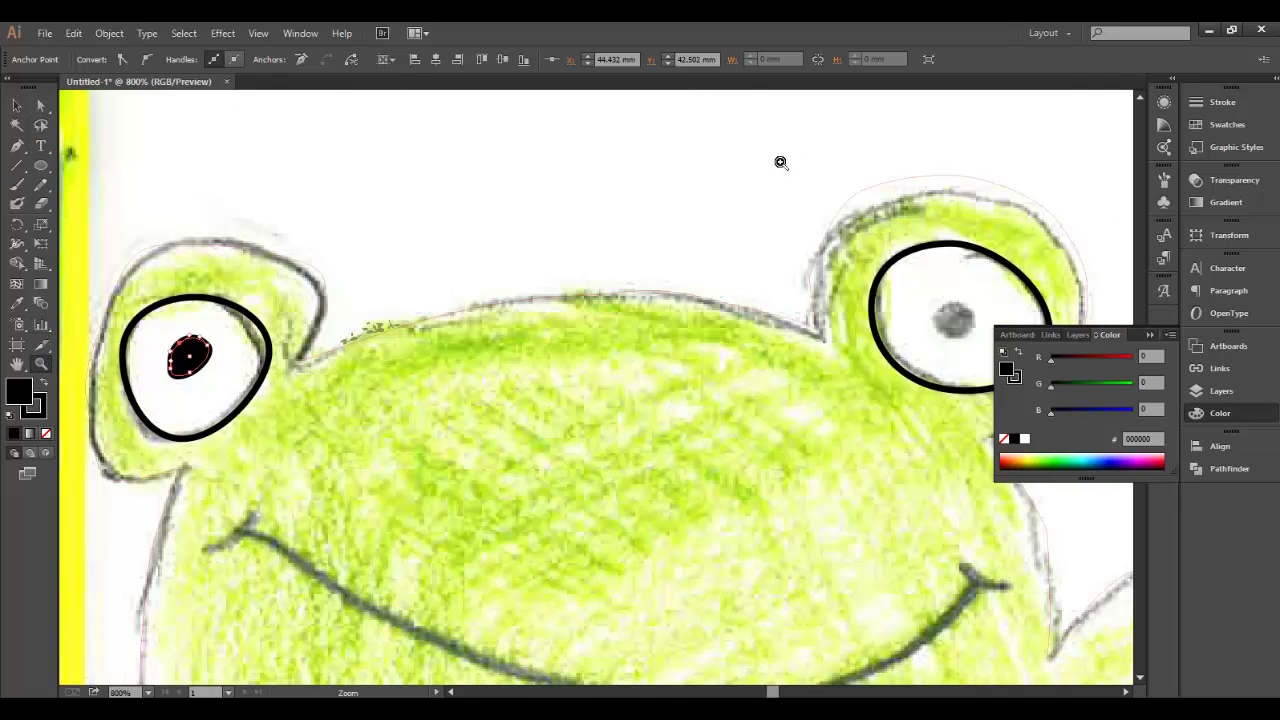
{"action": "left_click_drag", "start_coordinate": [795, 140], "coordinate": [1115, 431]}
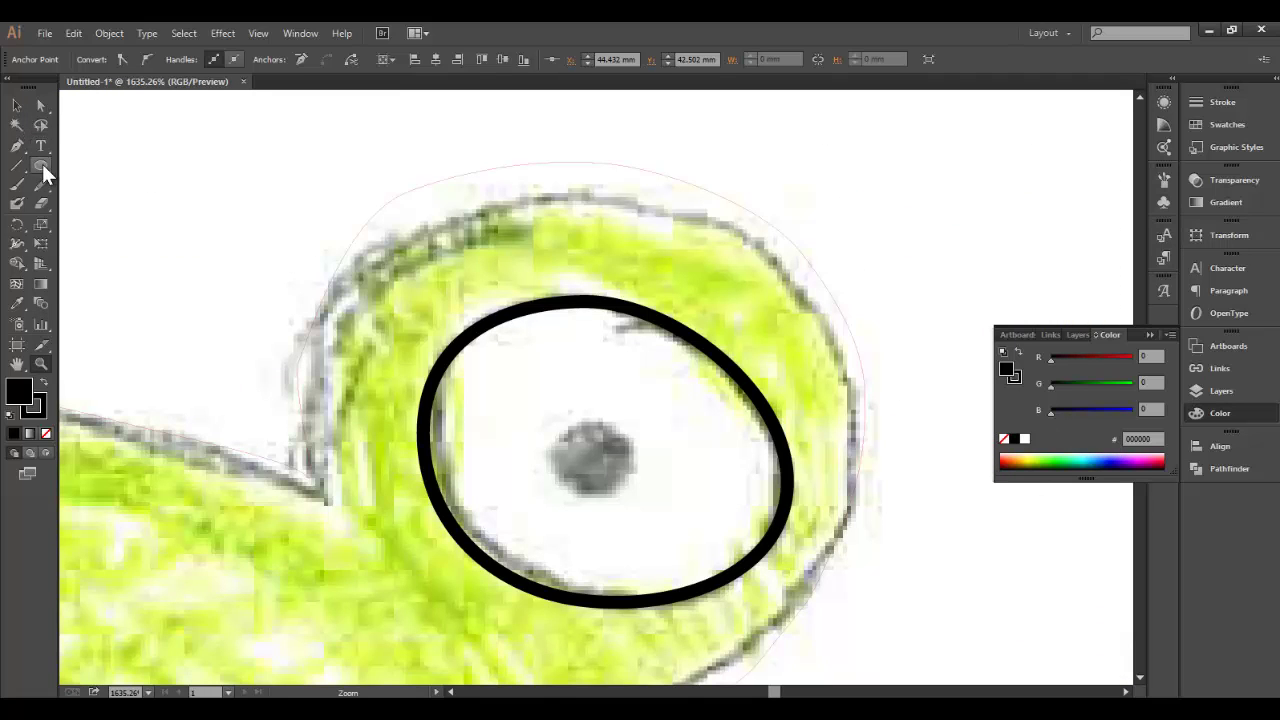
{"action": "left_click", "coordinate": [42, 165]}
{"action": "left_click_drag", "start_coordinate": [554, 434], "coordinate": [567, 458]}
{"action": "left_click_drag", "start_coordinate": [622, 490], "coordinate": [645, 500]}
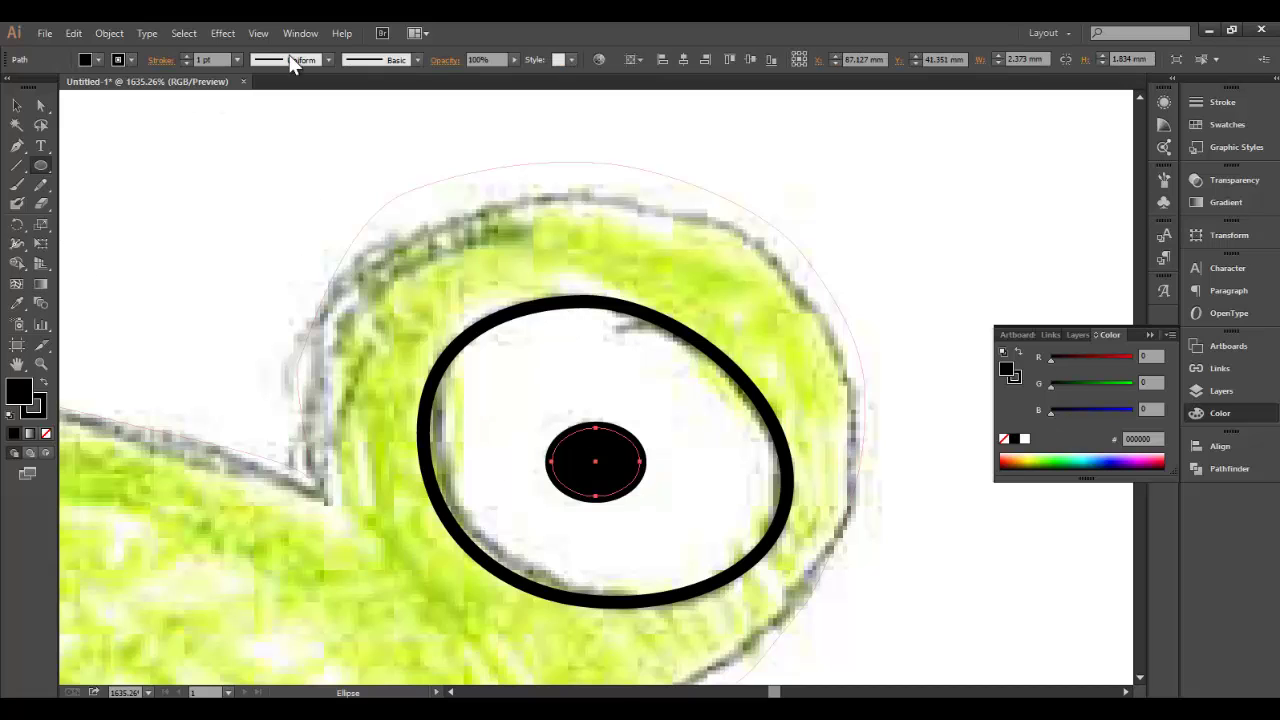
Set the stroke weight of the right-hand eye's outer ellipse to 2 pt
{"action": "left_click", "coordinate": [266, 33]}
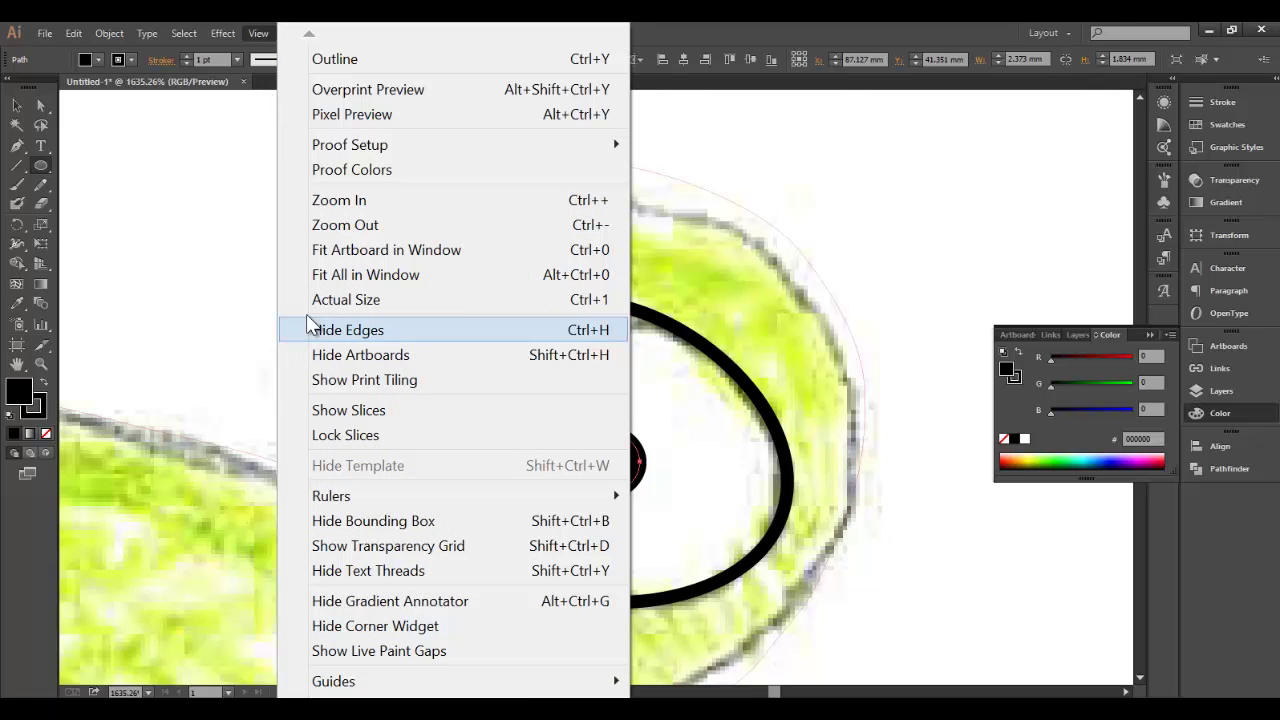
{"action": "left_click", "coordinate": [323, 281]}
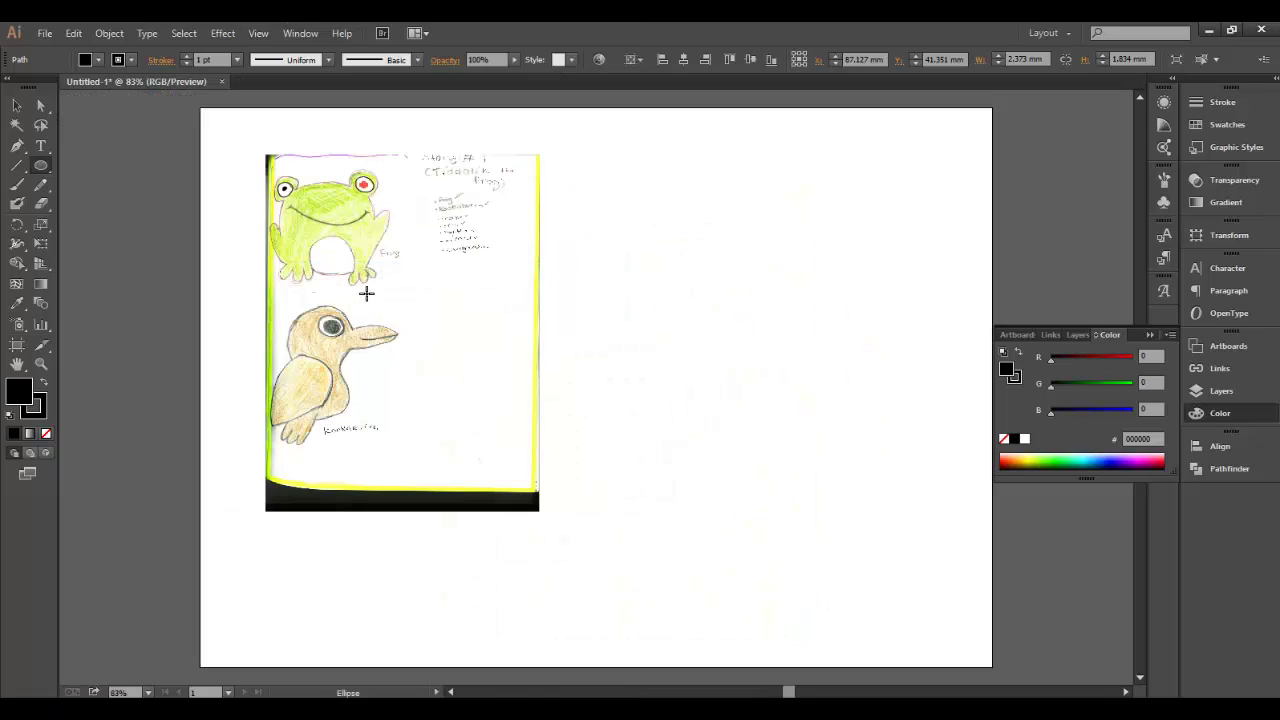
{"action": "left_click", "coordinate": [41, 366]}
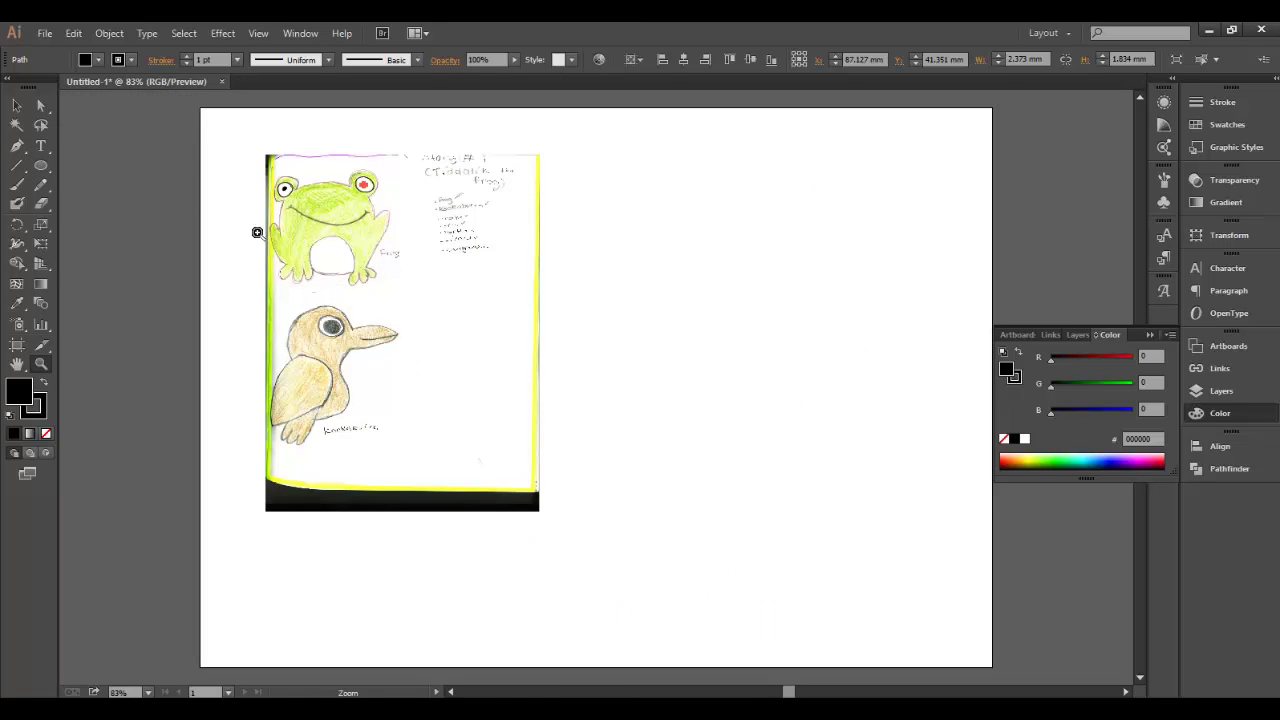
{"action": "left_click_drag", "start_coordinate": [234, 146], "coordinate": [410, 316]}
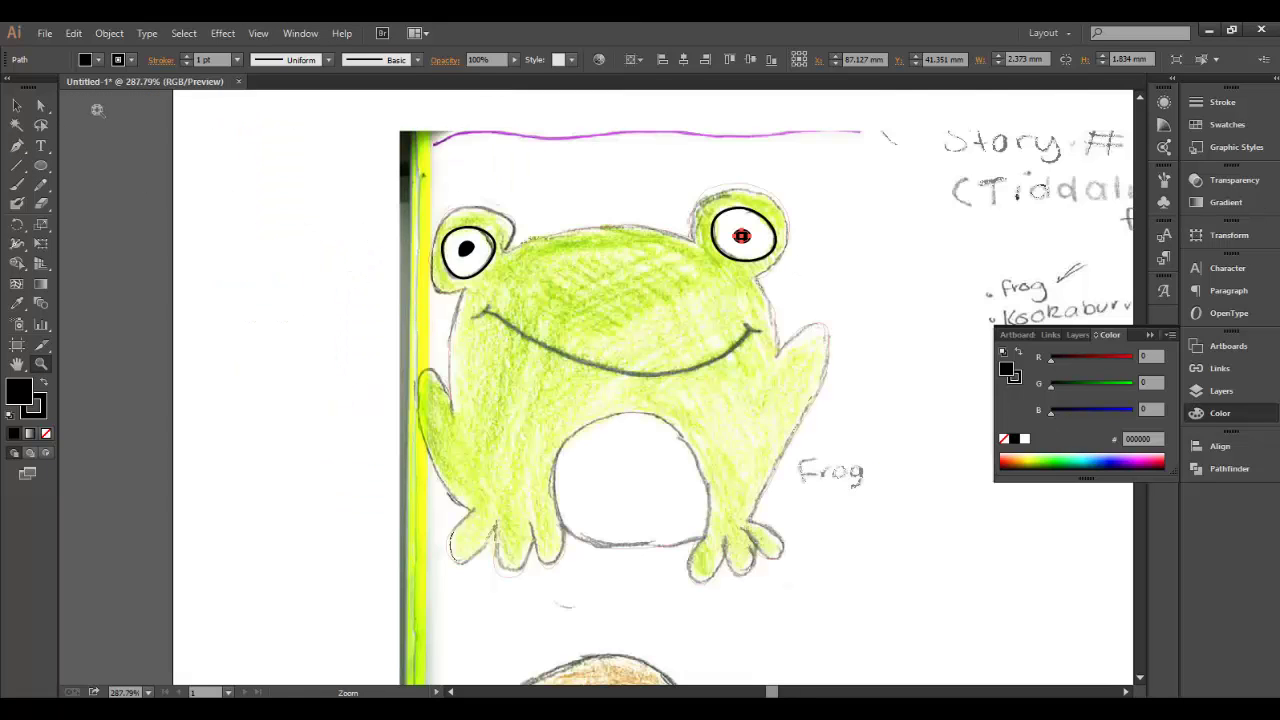
{"action": "left_click", "coordinate": [16, 105]}
{"action": "left_click", "coordinate": [527, 174]}
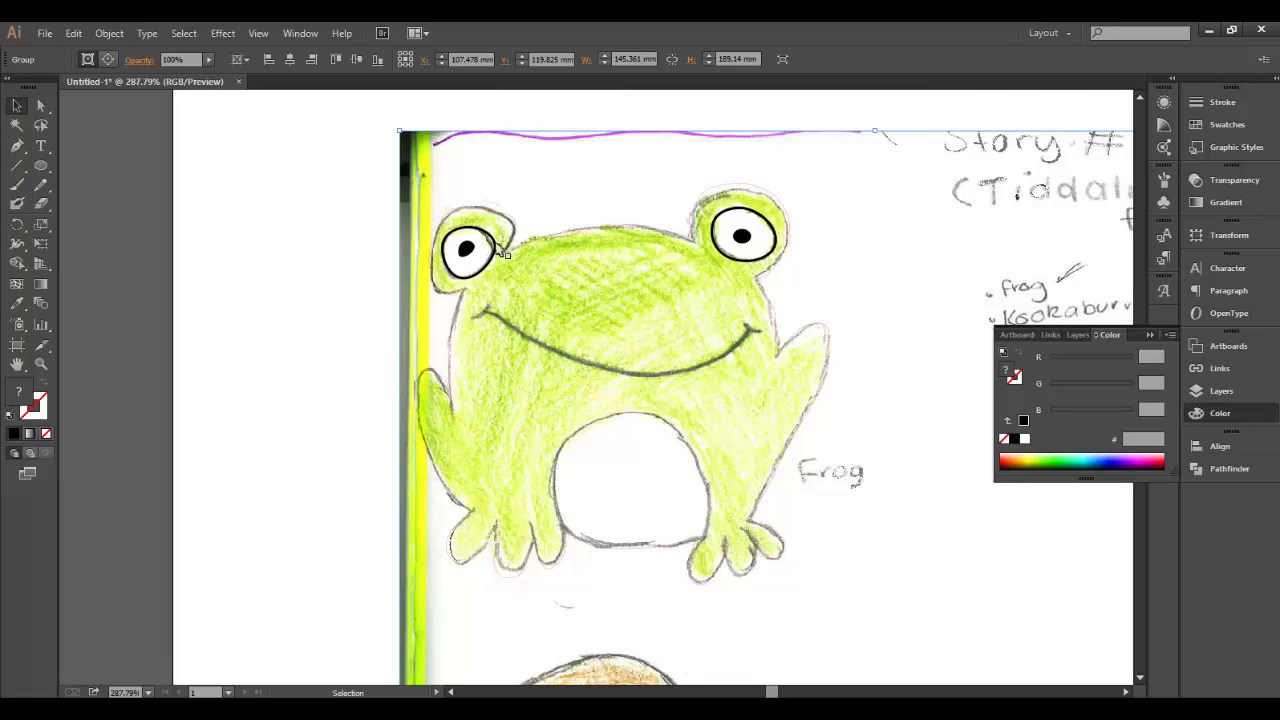
{"action": "left_click", "coordinate": [748, 264]}
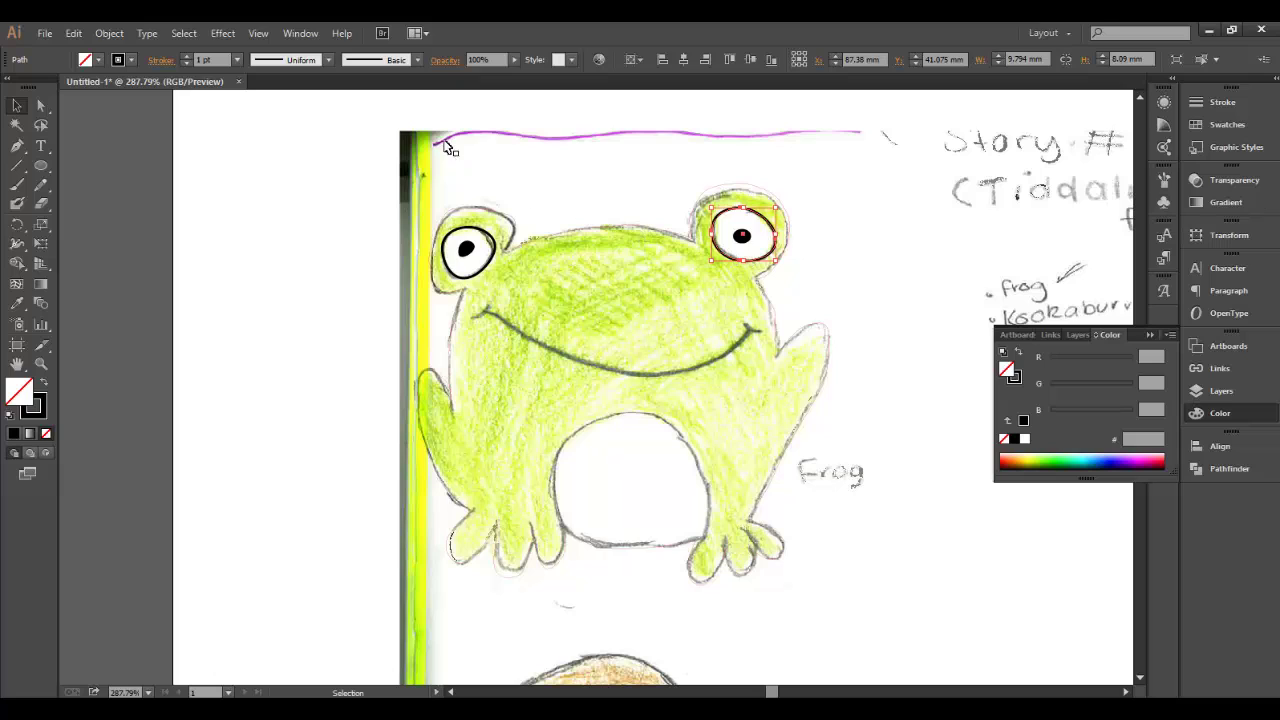
{"action": "left_click", "coordinate": [238, 61]}
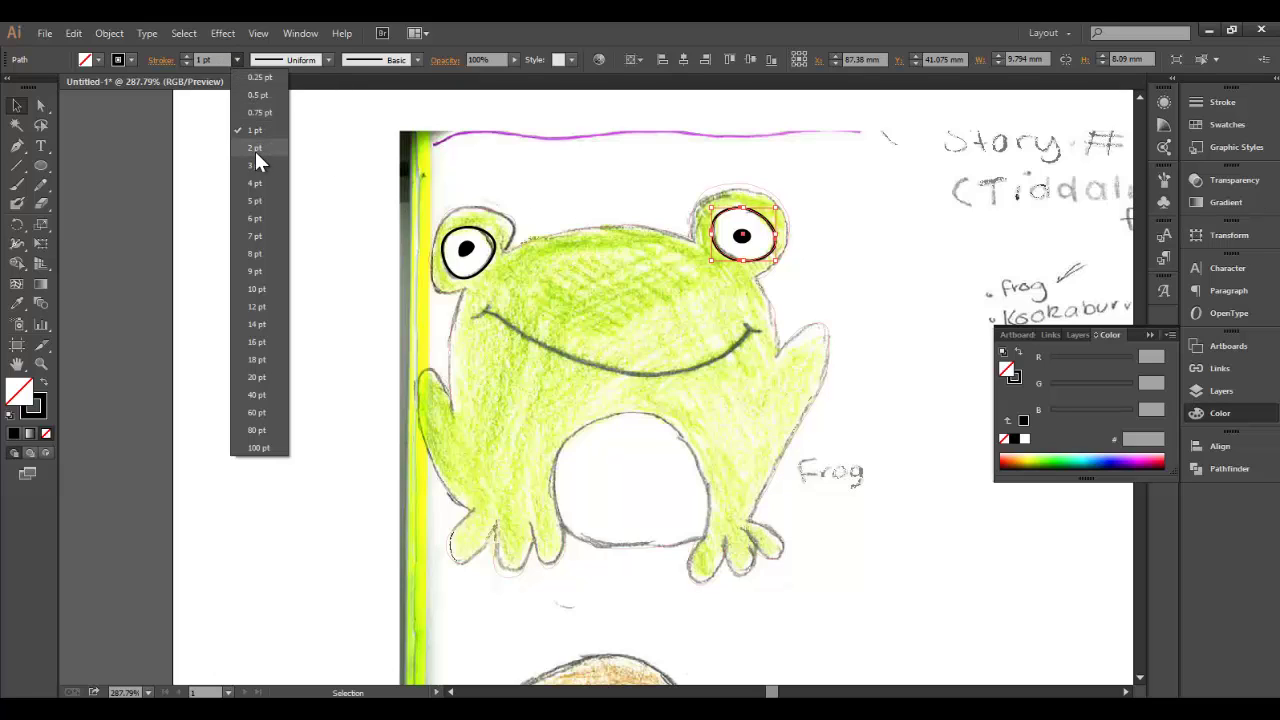
{"action": "left_click", "coordinate": [255, 151]}
{"action": "left_click", "coordinate": [469, 277]}
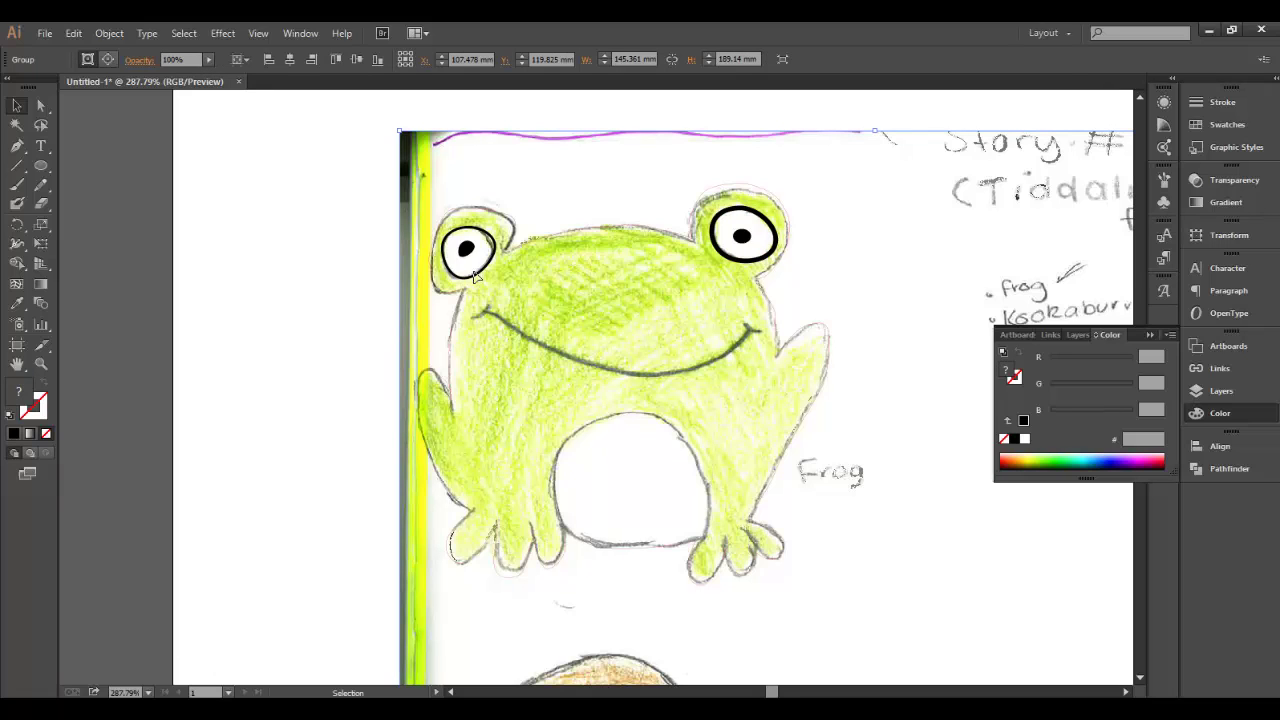
Set the stroke weight of the left-hand eye's outer ellipse to 2 pt and deselect it
{"action": "left_click", "coordinate": [485, 274]}
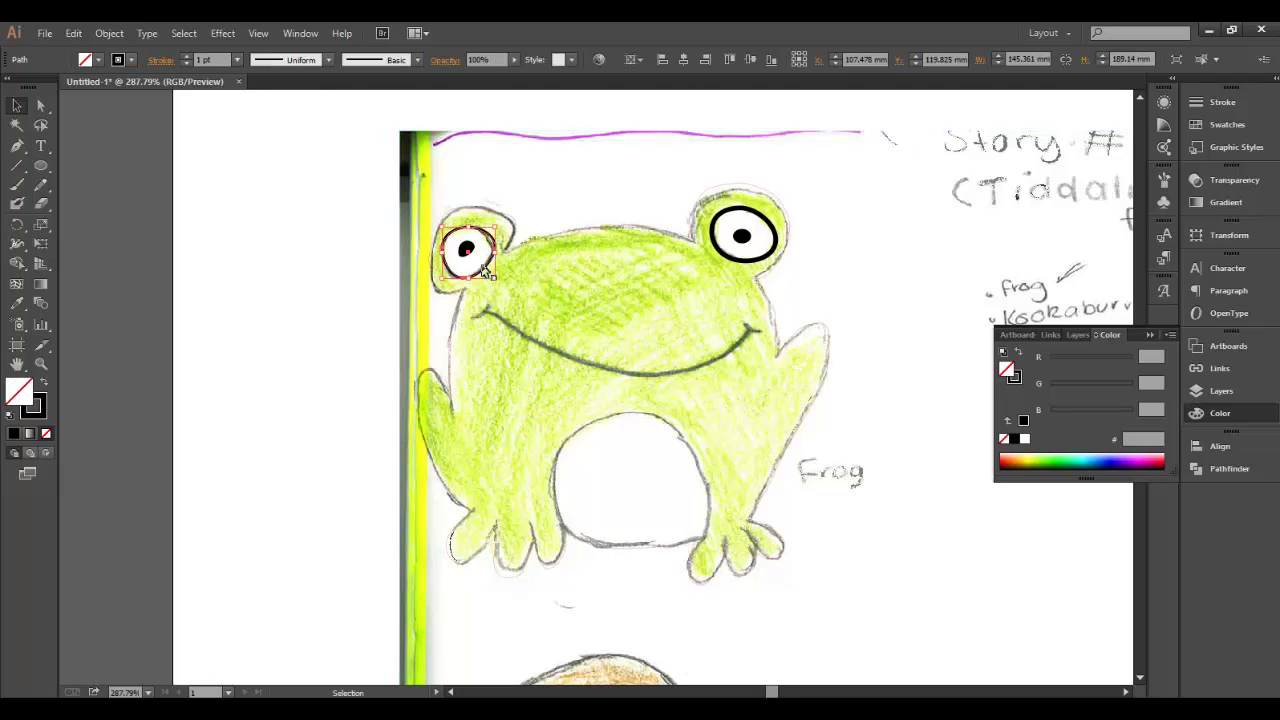
{"action": "left_click", "coordinate": [238, 61]}
{"action": "left_click", "coordinate": [255, 151]}
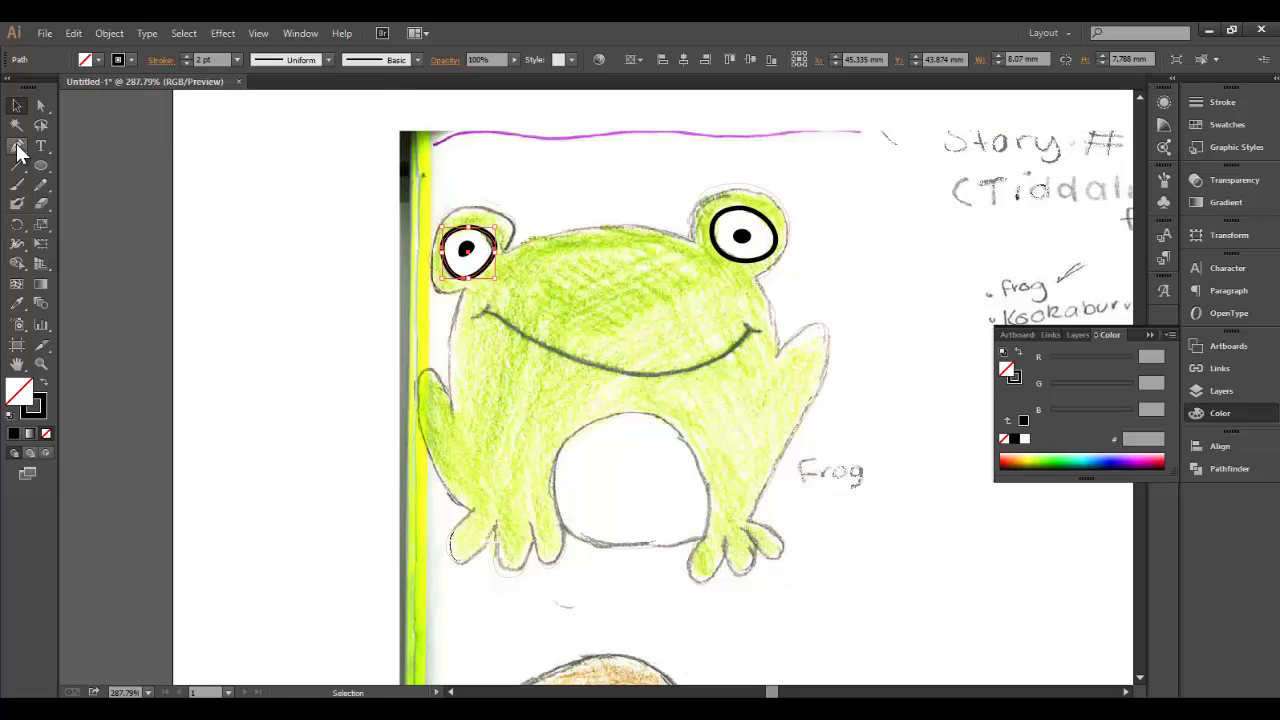
{"action": "left_click", "coordinate": [233, 166]}
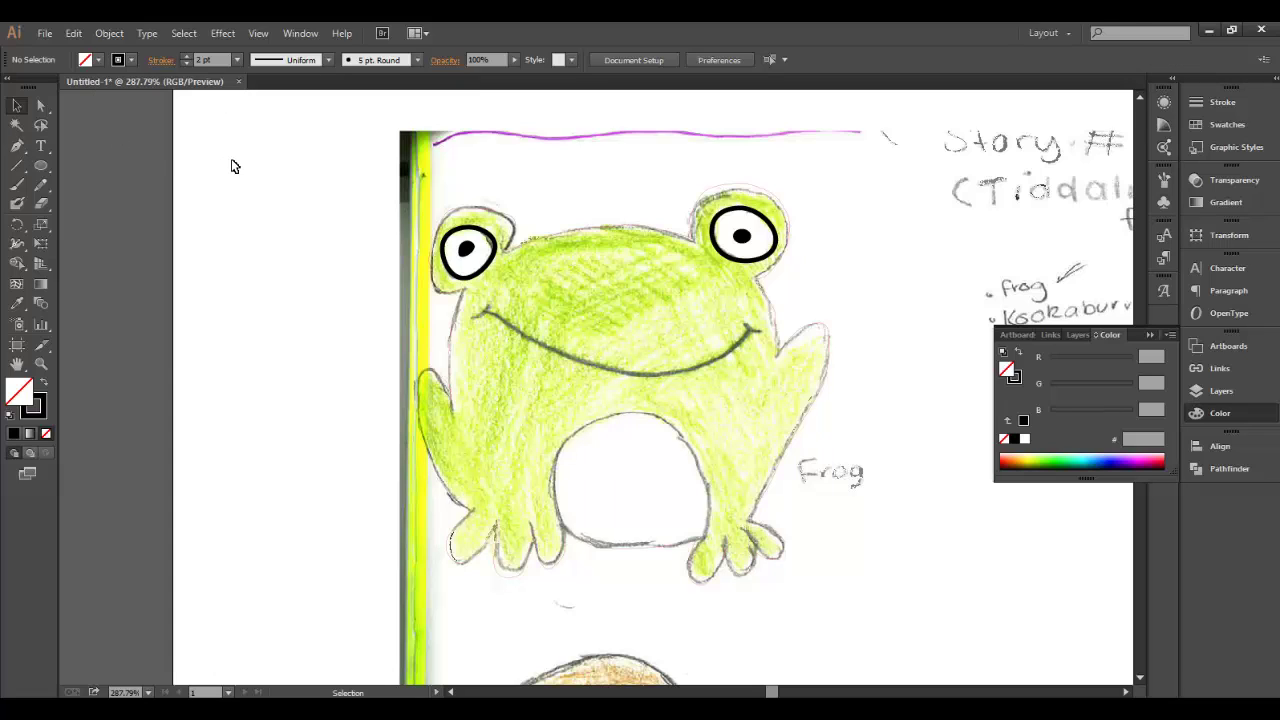
Trace the scanned smile from corner to corner with the Pen tool as an open black 2 pt curve
{"action": "left_click", "coordinate": [17, 146]}
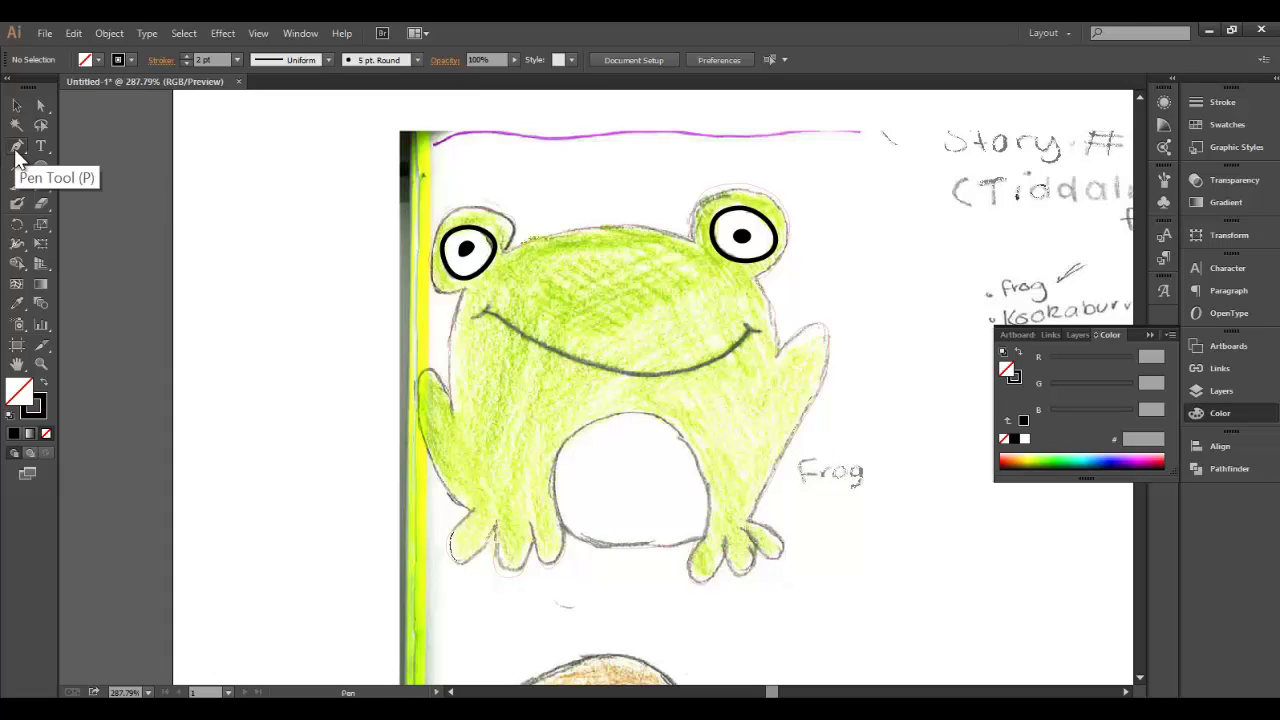
{"action": "left_click", "coordinate": [486, 313]}
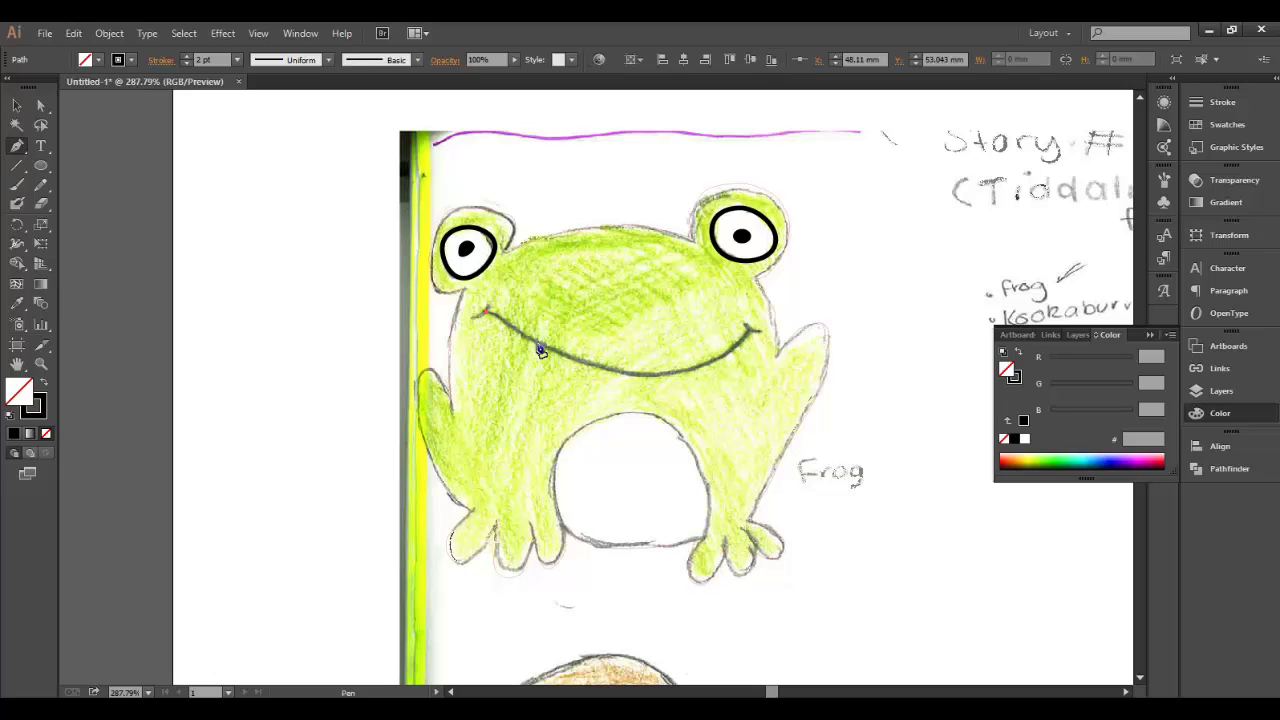
{"action": "left_click_drag", "start_coordinate": [615, 372], "coordinate": [718, 359]}
{"action": "left_click", "coordinate": [720, 362]}
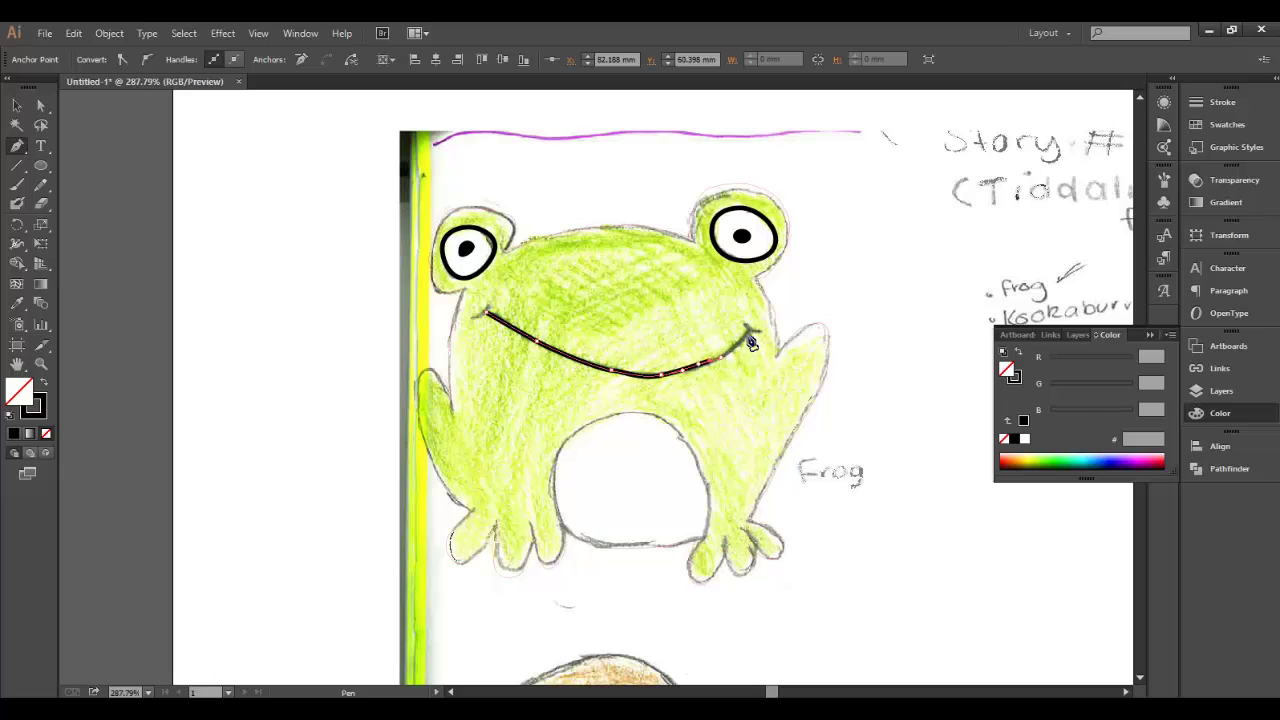
{"action": "left_click", "coordinate": [749, 331]}
{"action": "left_click", "coordinate": [16, 105]}
{"action": "left_click", "coordinate": [378, 201]}
Draw a short angled crease through the left-hand end of the smile with the Pen tool
{"action": "key", "text": "p"}
{"action": "left_click", "coordinate": [235, 222]}
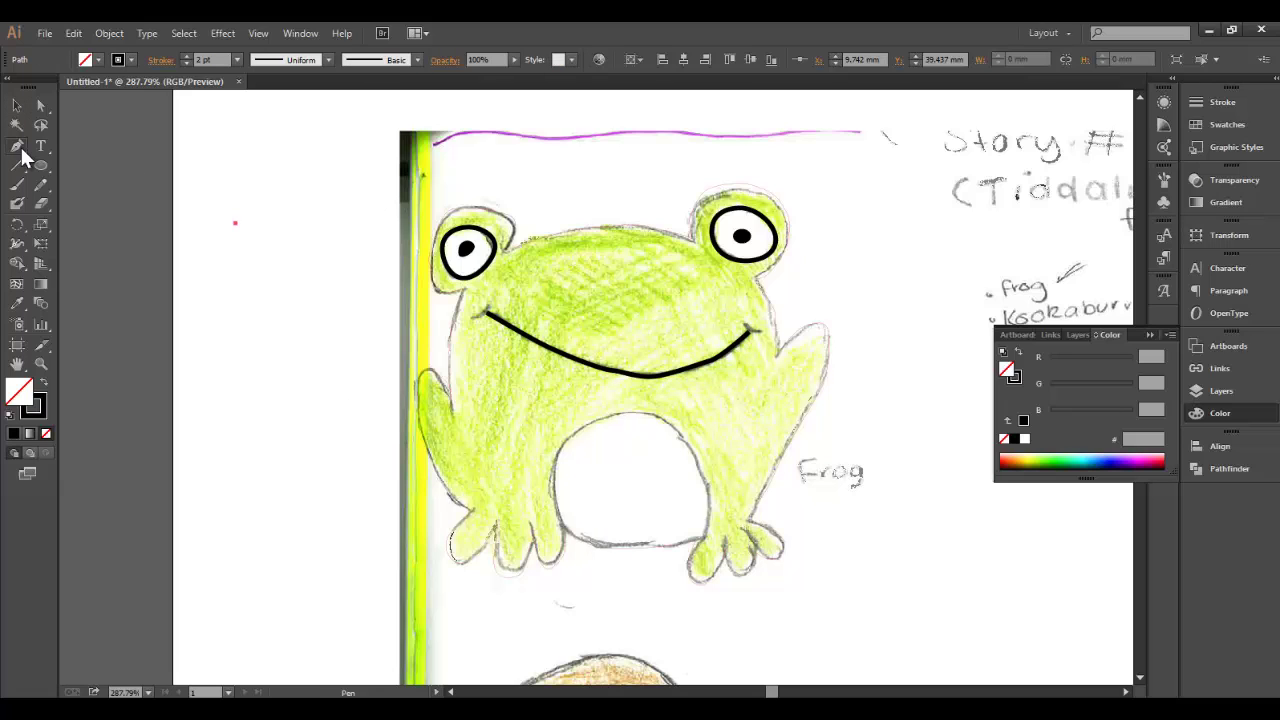
{"action": "left_click", "coordinate": [493, 295]}
{"action": "left_click", "coordinate": [484, 315]}
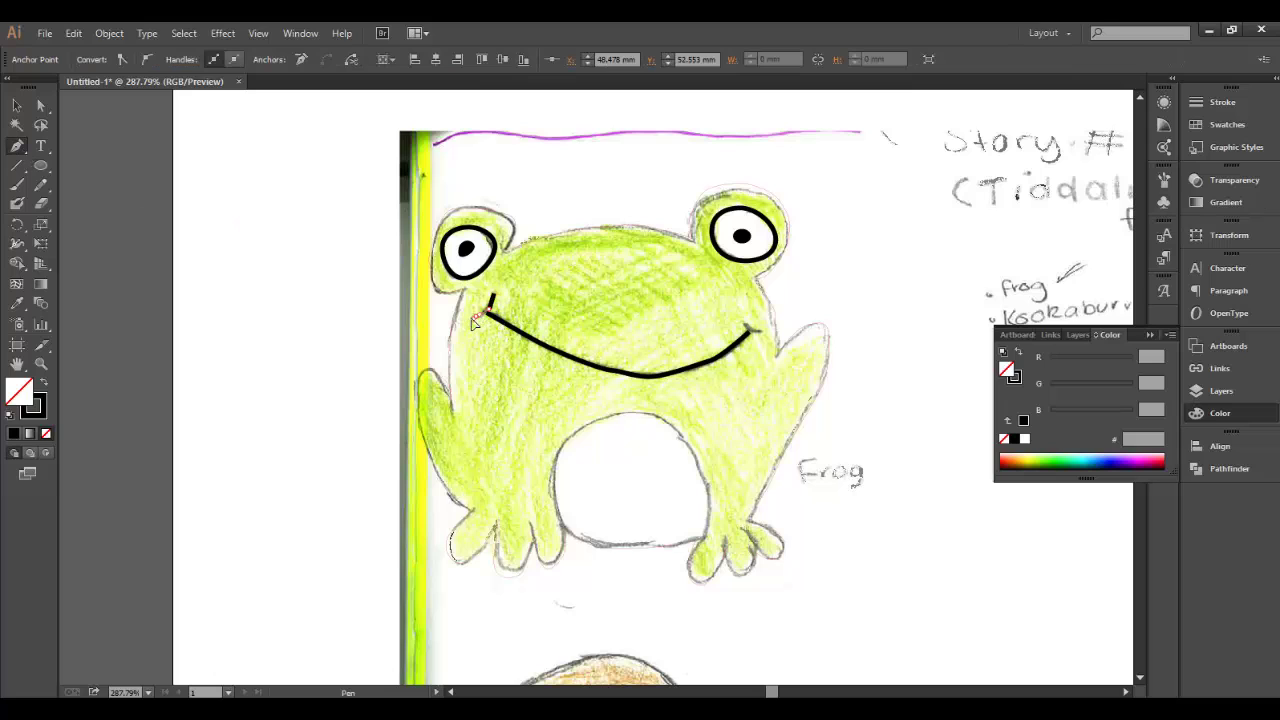
{"action": "left_click", "coordinate": [473, 327]}
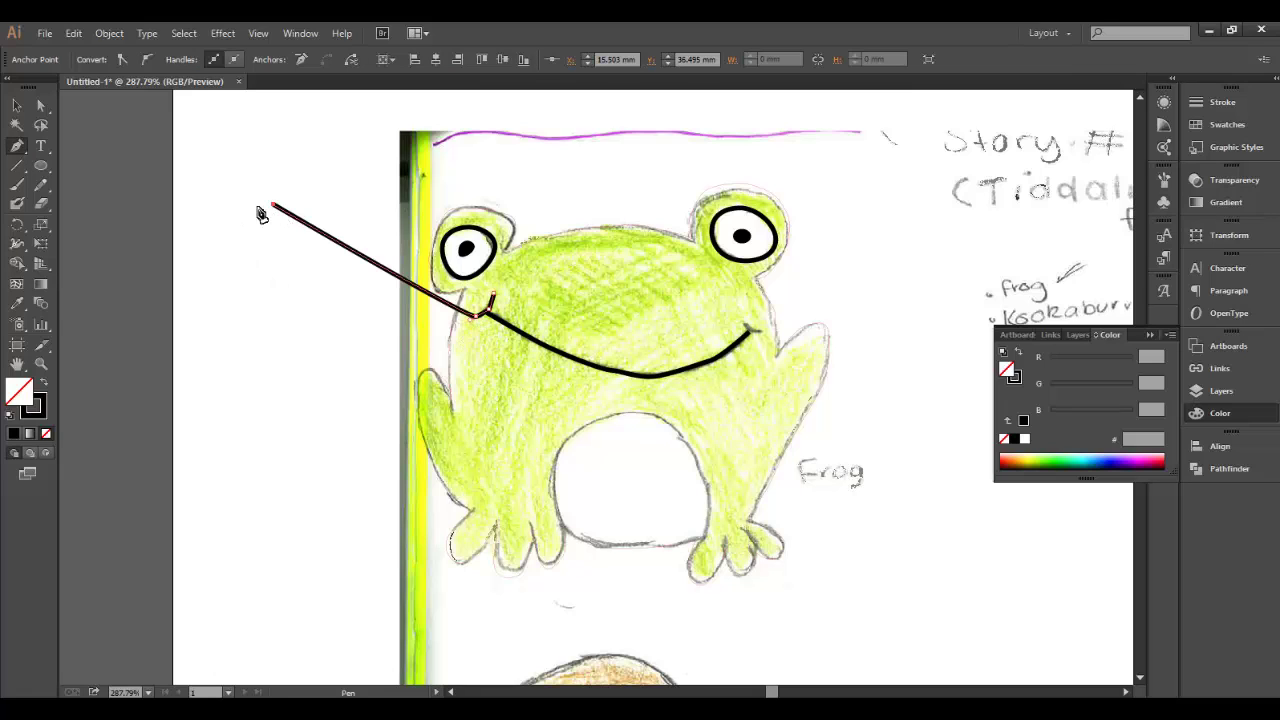
{"action": "left_click", "coordinate": [17, 105]}
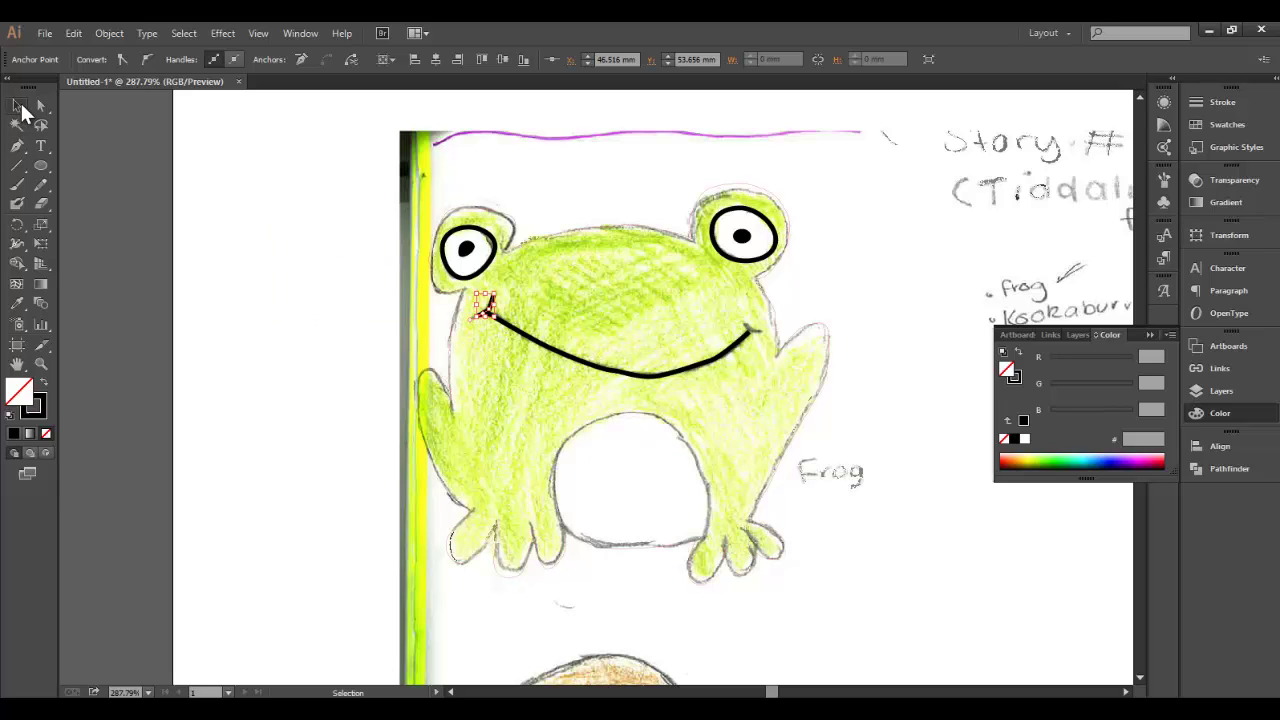
{"action": "left_click", "coordinate": [230, 290]}
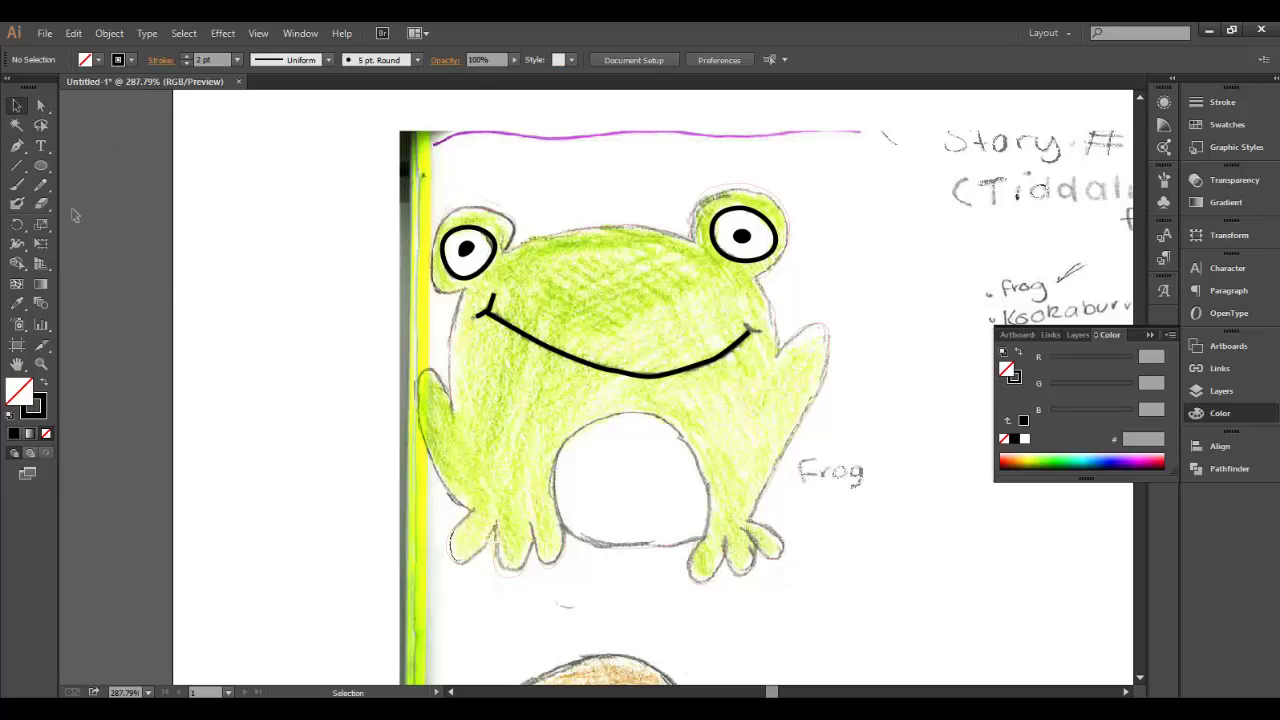
Draw a crease about 4.2 x 2.8 mm at the right-hand end of the smile with the Pen tool
{"action": "left_click", "coordinate": [17, 146]}
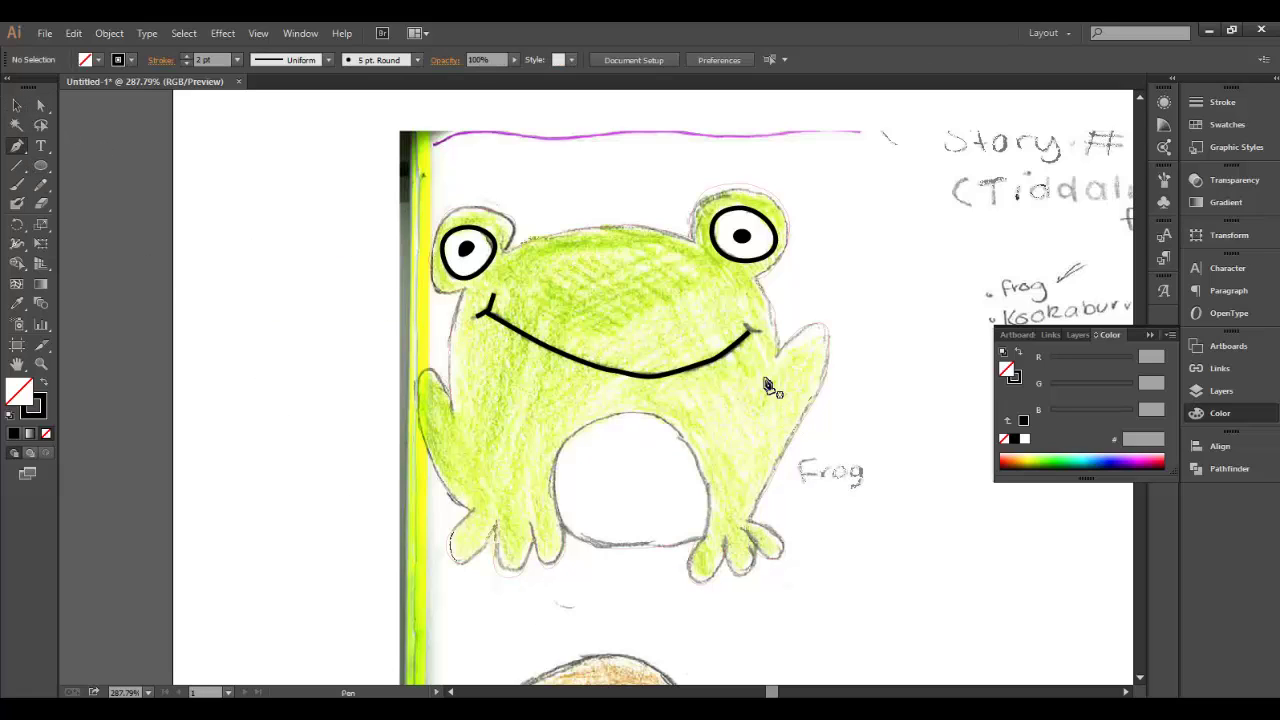
{"action": "left_click", "coordinate": [740, 317]}
{"action": "left_click", "coordinate": [754, 331]}
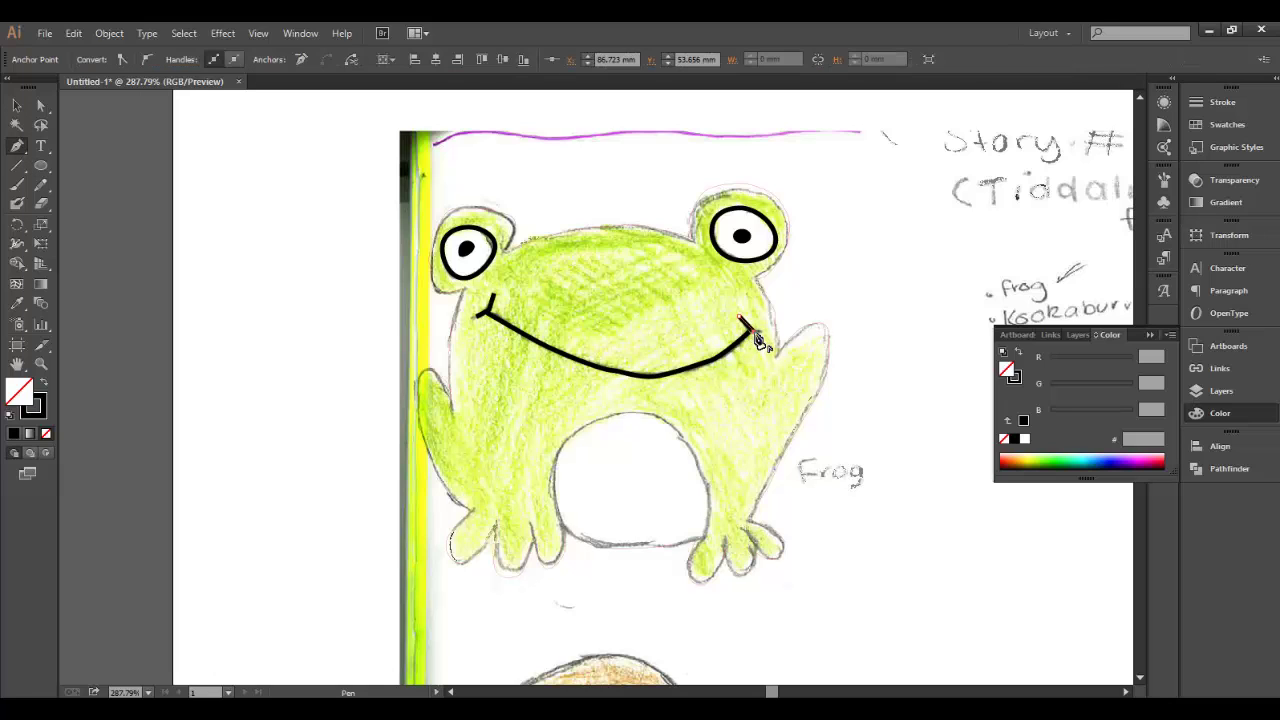
{"action": "left_click", "coordinate": [767, 334]}
{"action": "left_click", "coordinate": [19, 107]}
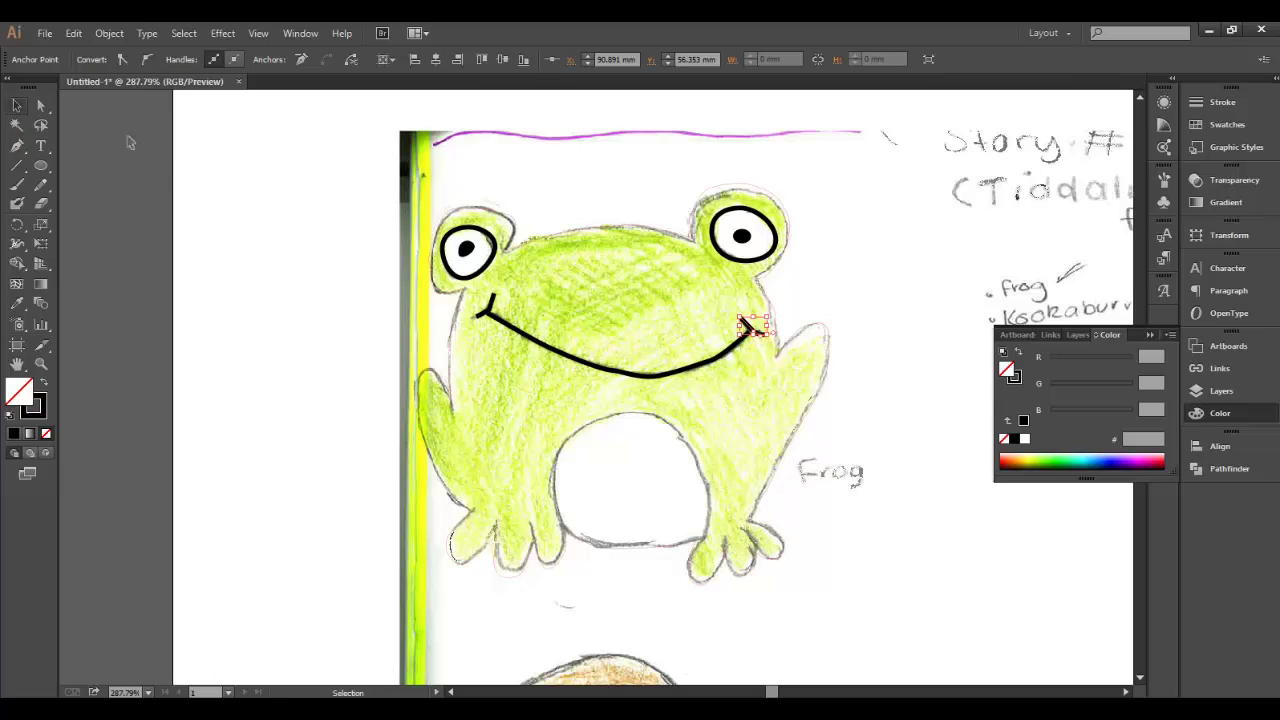
{"action": "left_click", "coordinate": [259, 237]}
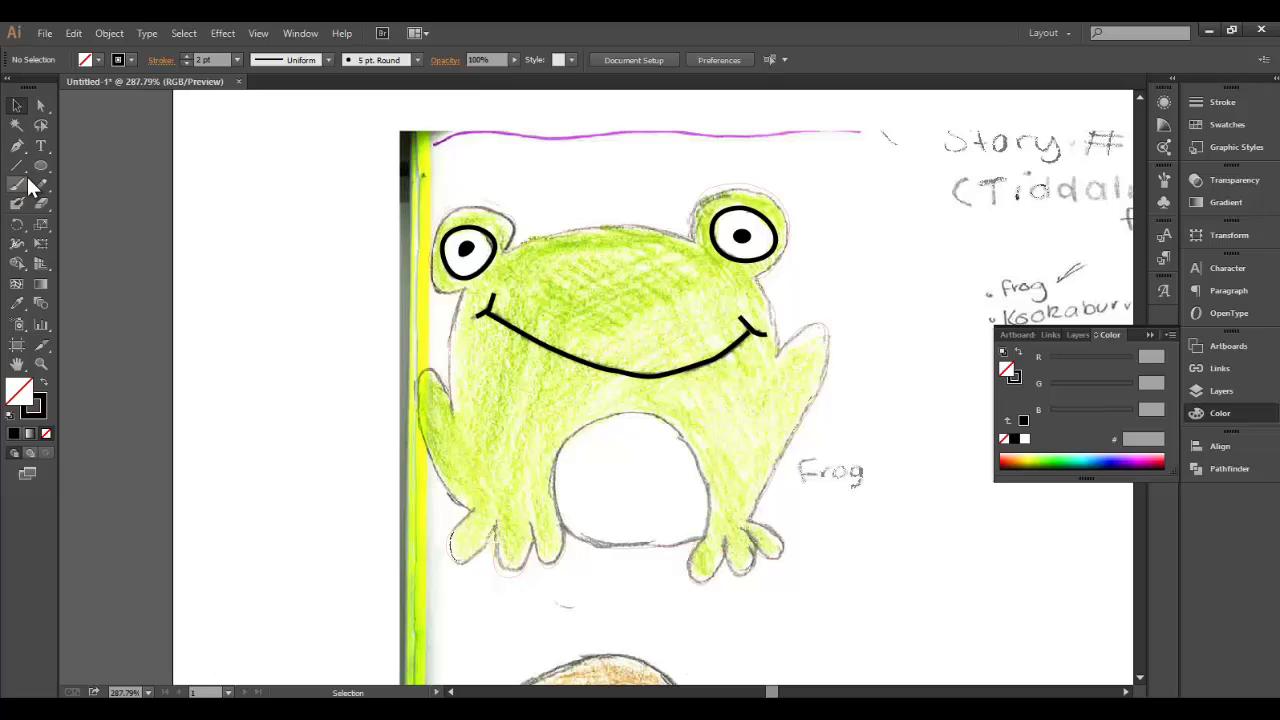
Trace the arch of the frog's belly with the Pen tool, from the left foot over to the right foot
{"action": "left_click", "coordinate": [16, 146]}
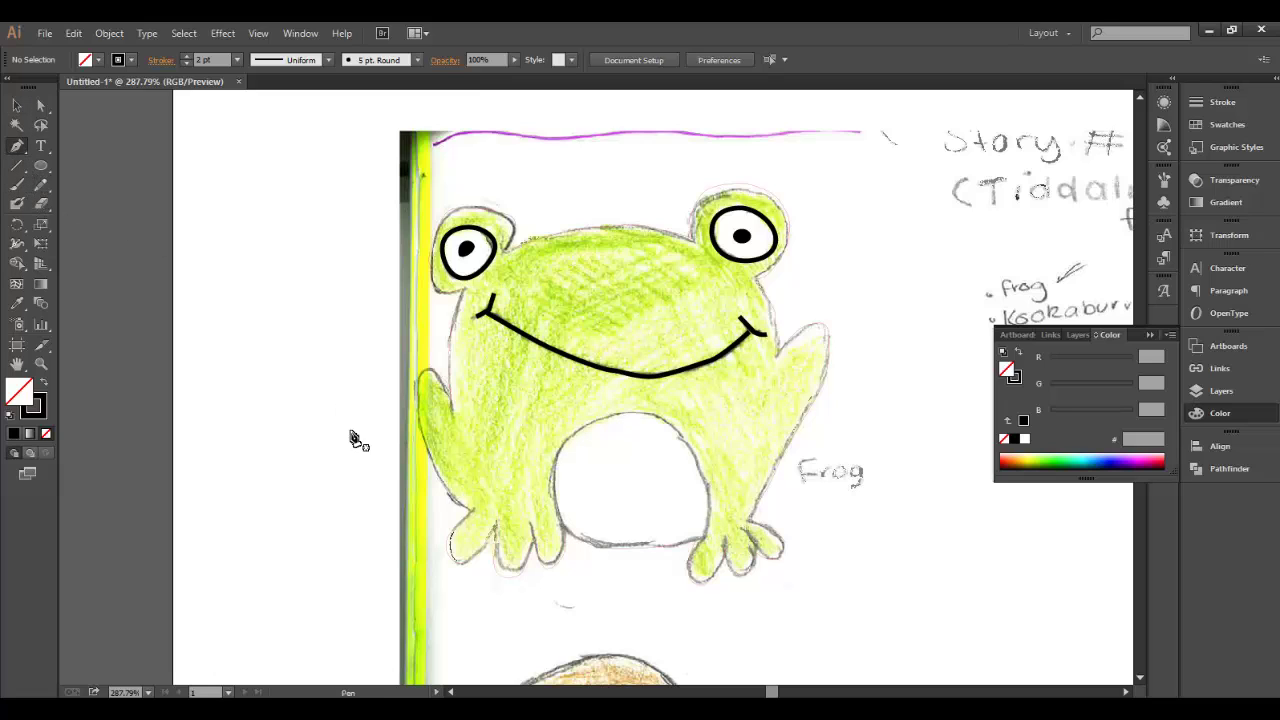
{"action": "left_click", "coordinate": [561, 526]}
{"action": "left_click_drag", "start_coordinate": [553, 466], "coordinate": [704, 484]}
{"action": "left_click_drag", "start_coordinate": [706, 509], "coordinate": [704, 546]}
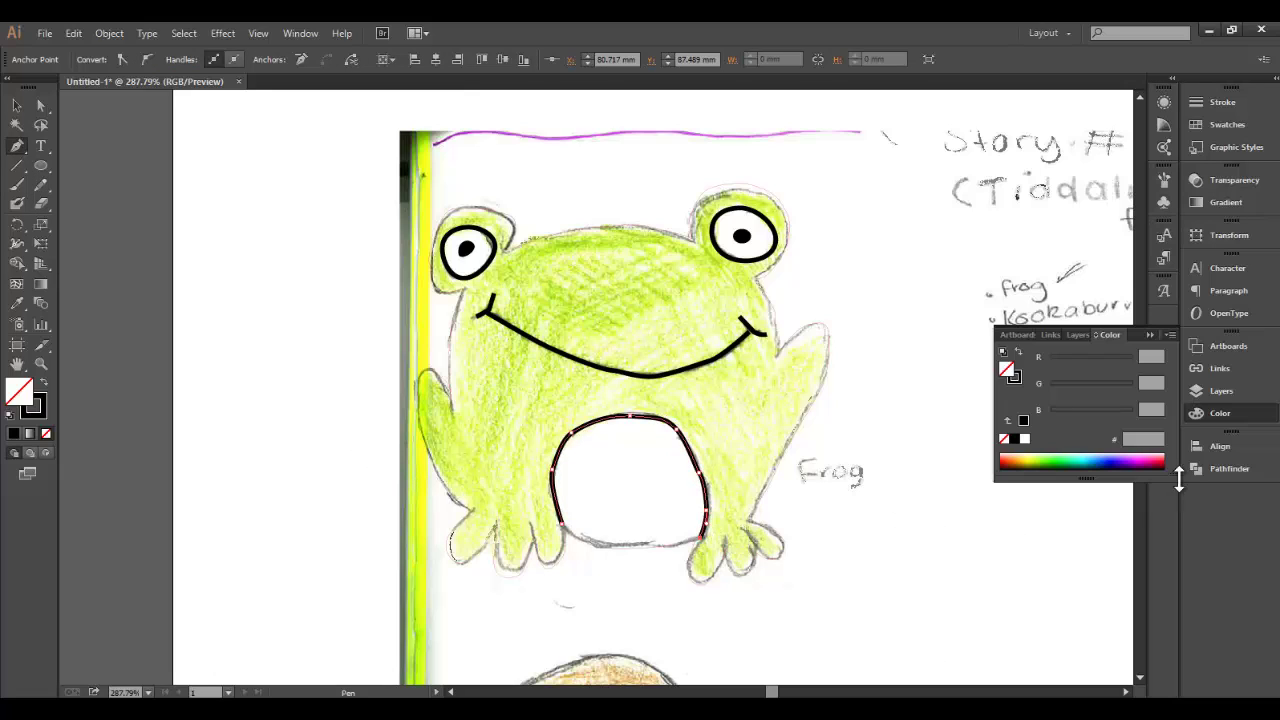
Hide the Scan layer and delete it together with its artwork
{"action": "left_click", "coordinate": [1212, 387]}
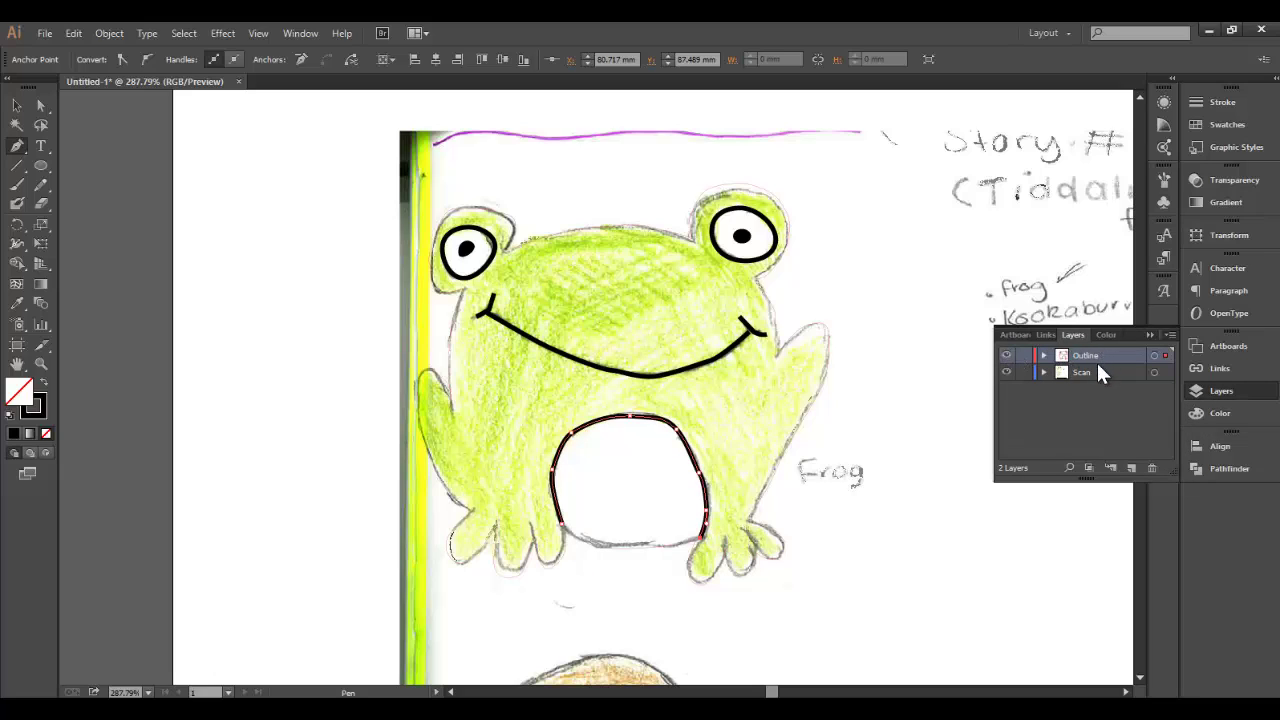
{"action": "left_click", "coordinate": [1006, 373]}
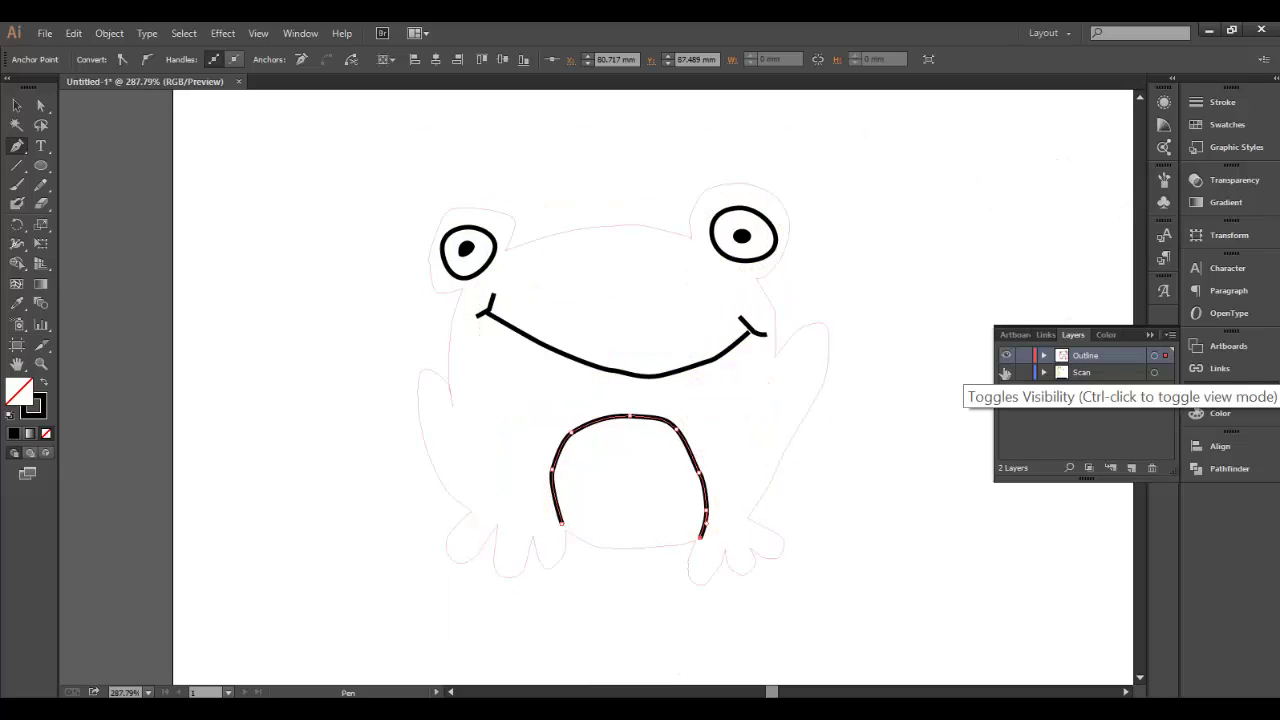
{"action": "left_click", "coordinate": [1072, 372]}
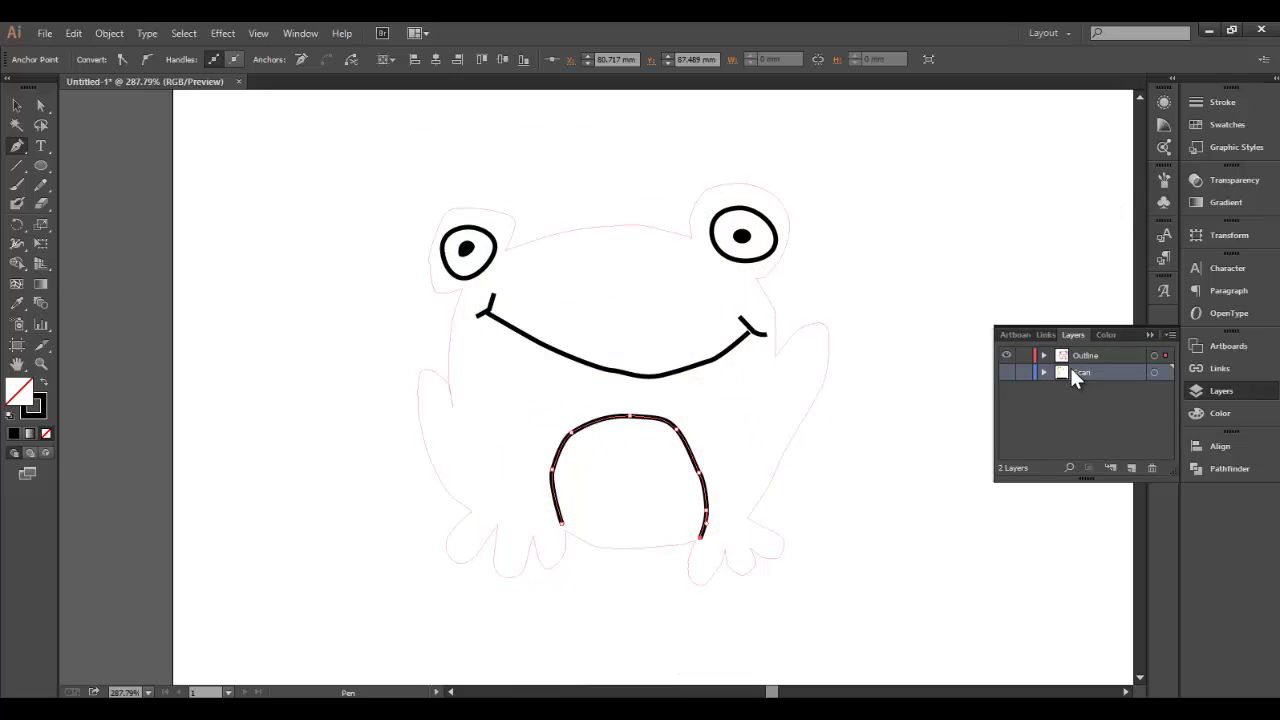
{"action": "left_click", "coordinate": [1152, 468]}
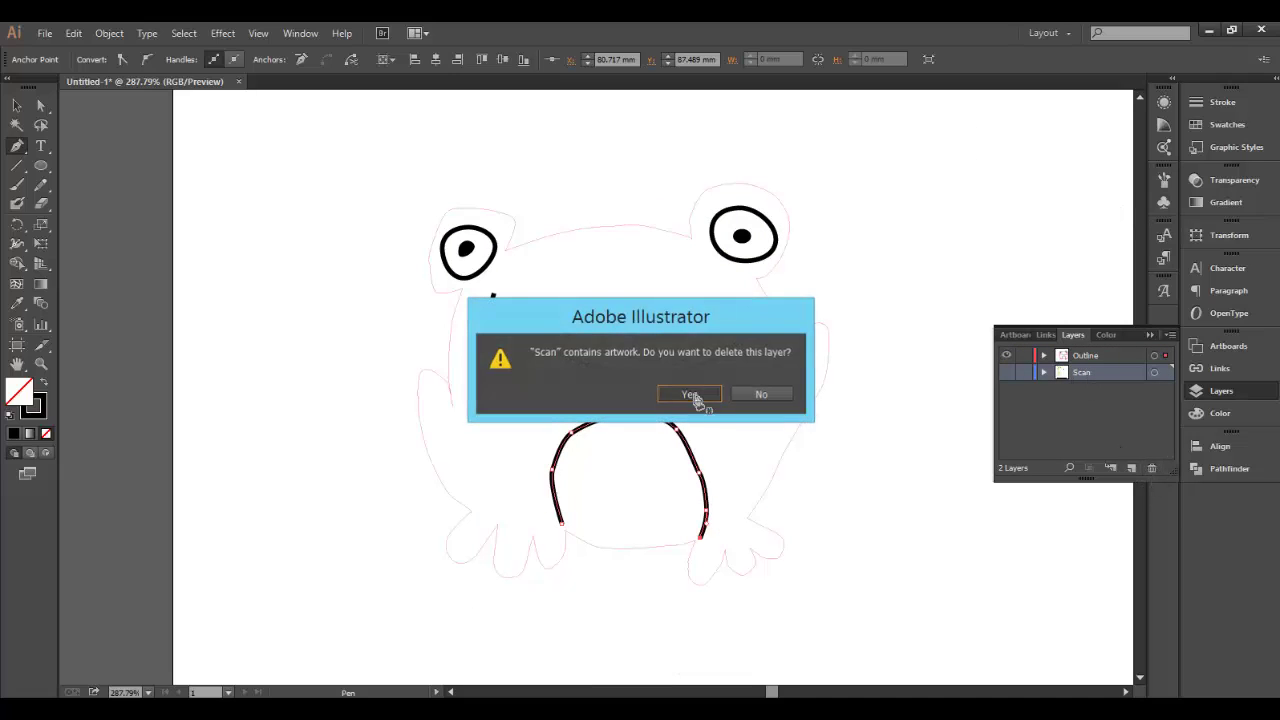
{"action": "left_click", "coordinate": [692, 396]}
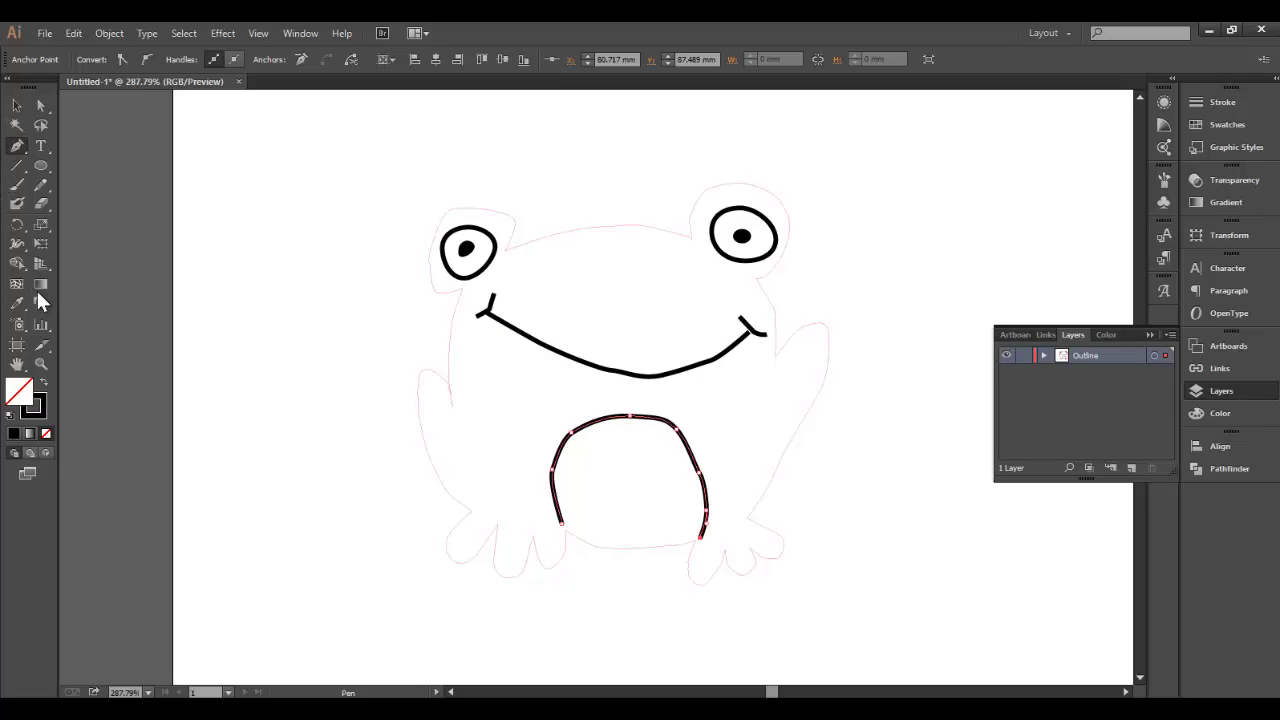
Move both end points of the belly arch onto the red outline's corners beside the feet
{"action": "left_click", "coordinate": [41, 364]}
{"action": "left_click_drag", "start_coordinate": [394, 373], "coordinate": [834, 586]}
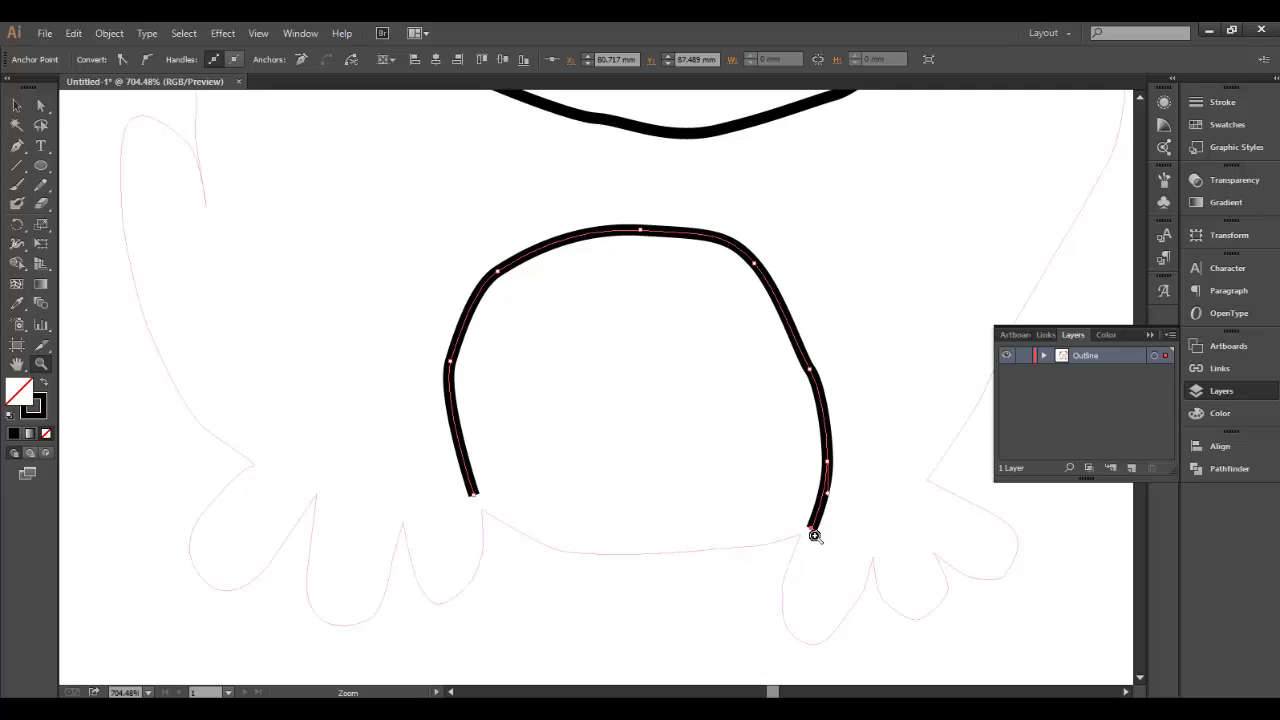
{"action": "left_click", "coordinate": [41, 105]}
{"action": "left_click", "coordinate": [474, 495]}
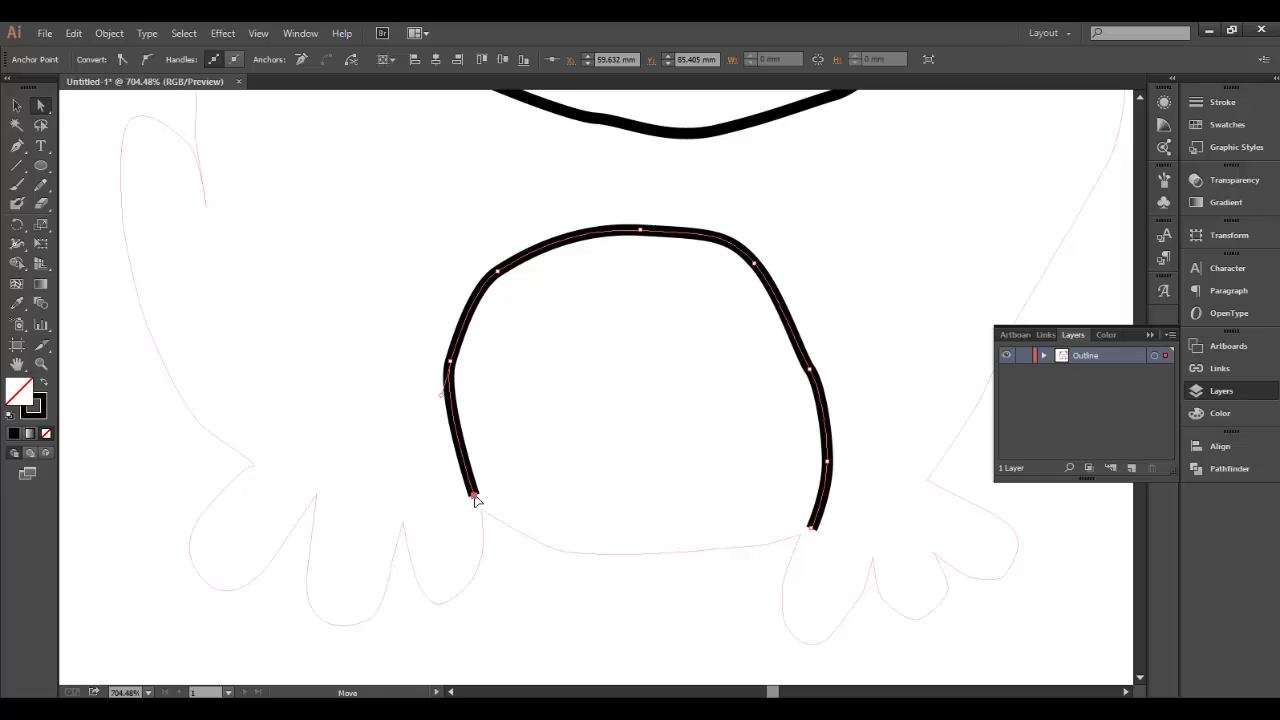
{"action": "left_click_drag", "start_coordinate": [474, 495], "coordinate": [481, 510]}
{"action": "left_click", "coordinate": [811, 529]}
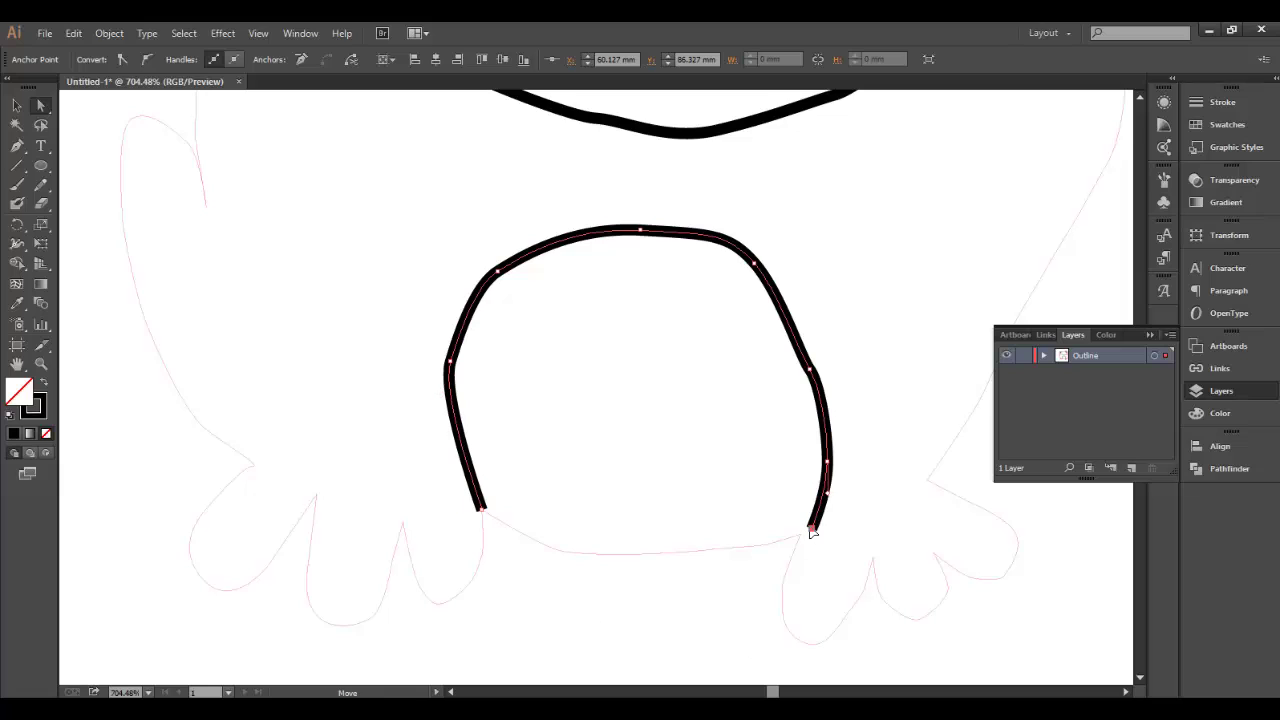
{"action": "left_click_drag", "start_coordinate": [810, 533], "coordinate": [800, 538]}
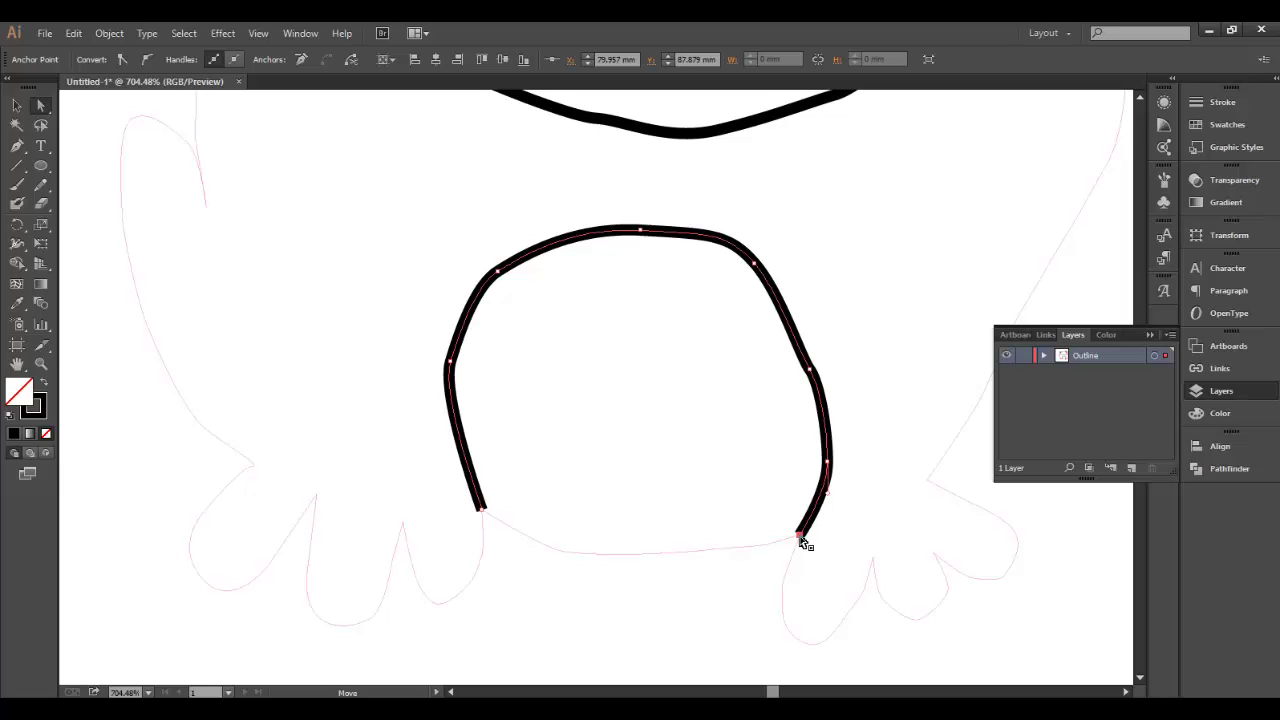
Reshape the right-hand side of the belly arch by moving its anchor point outward for a rounder curve
{"action": "key", "text": "ctrl+shift+a"}
{"action": "left_click", "coordinate": [755, 270]}
{"action": "left_click_drag", "start_coordinate": [790, 361], "coordinate": [847, 376]}
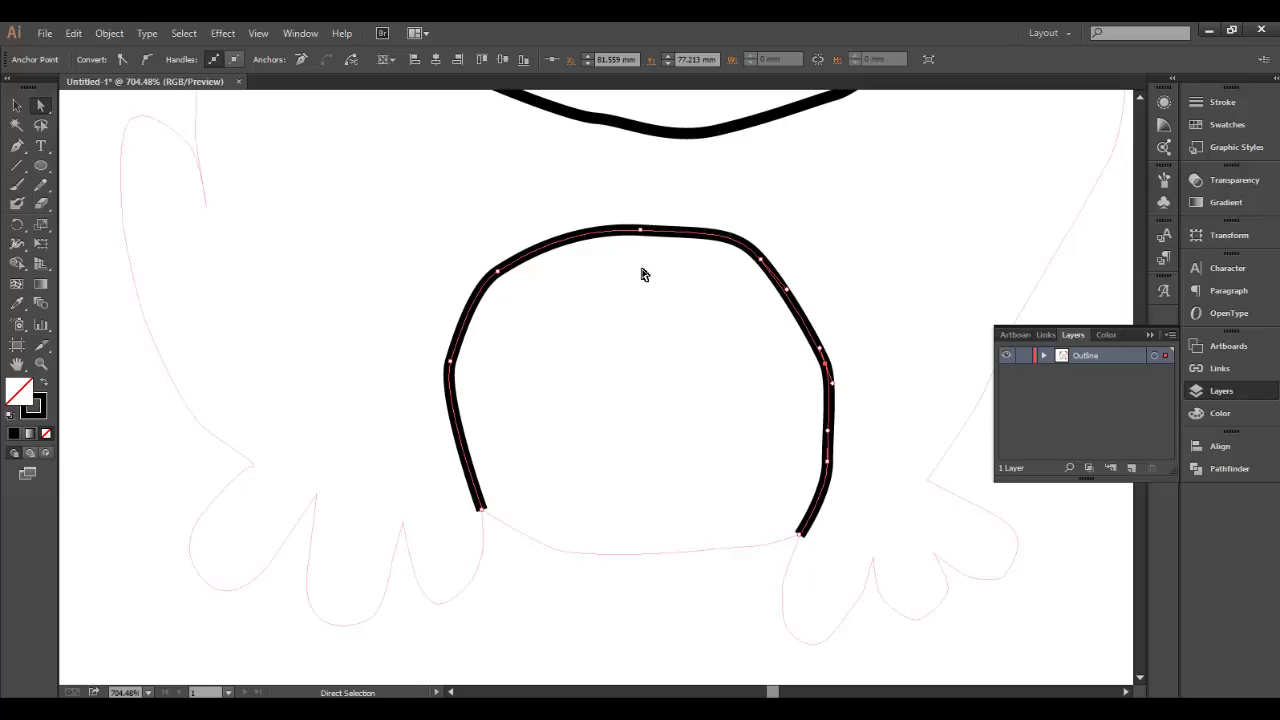
Move the right-hand mouth crease slightly so that it meets the end of the smile line
{"action": "left_click", "coordinate": [1140, 97]}
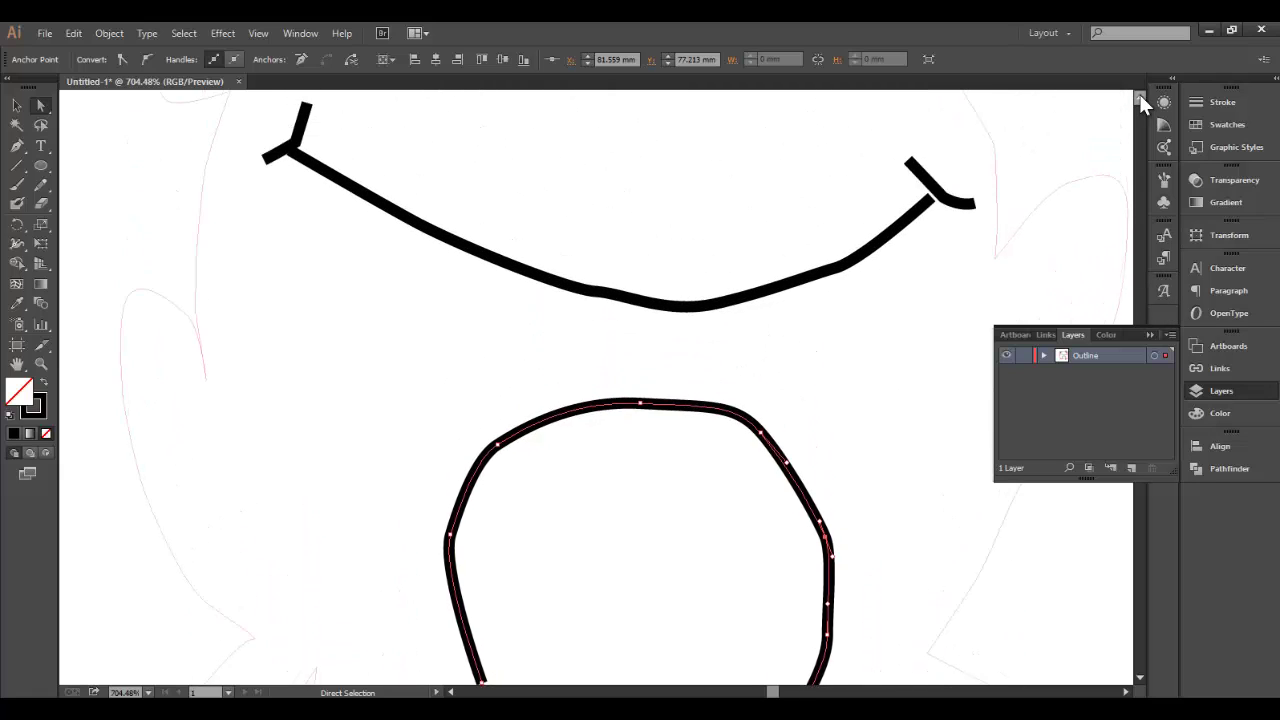
{"action": "left_click_drag", "start_coordinate": [1139, 94], "coordinate": [1138, 95]}
{"action": "left_click", "coordinate": [16, 105]}
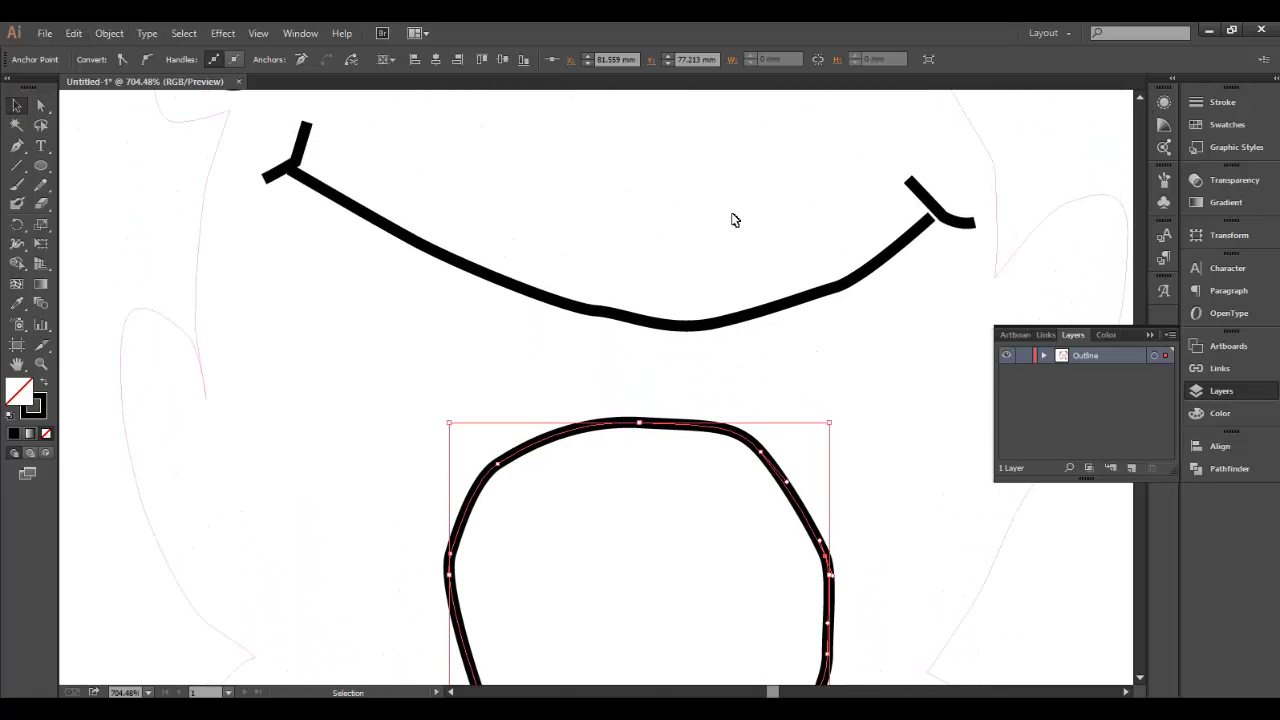
{"action": "left_click", "coordinate": [943, 214]}
{"action": "left_click", "coordinate": [940, 218]}
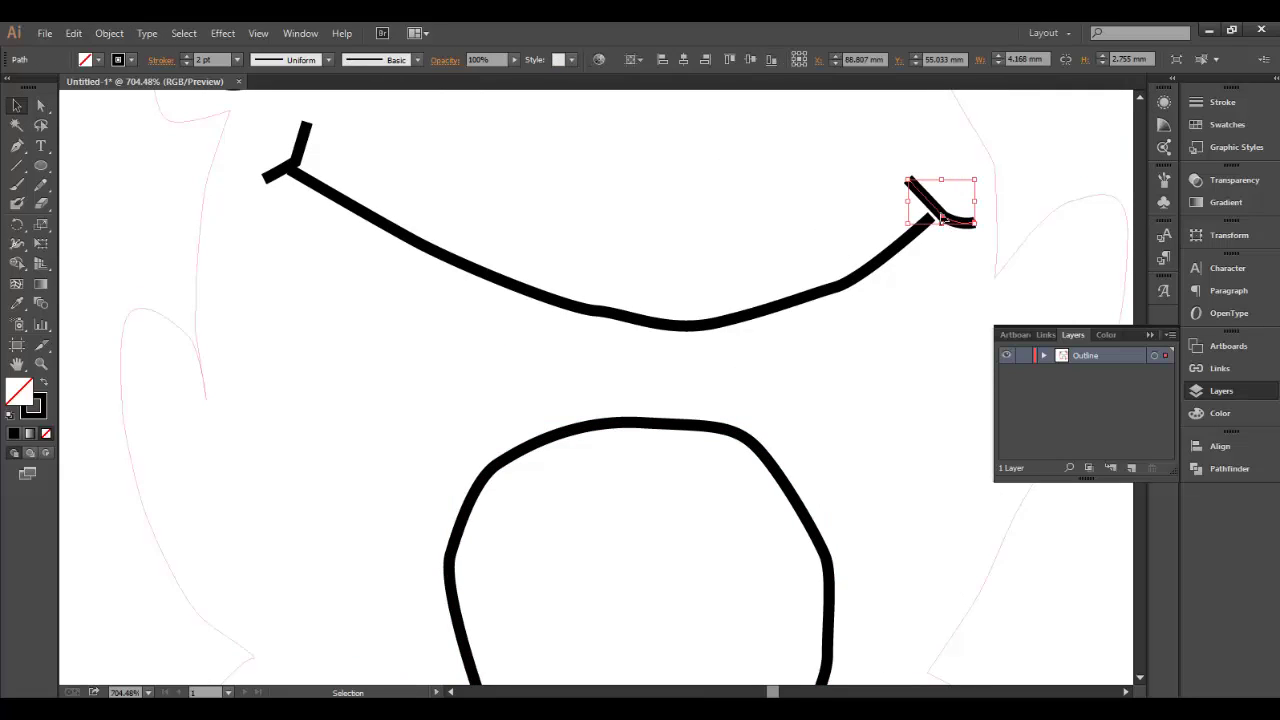
{"action": "left_click_drag", "start_coordinate": [932, 212], "coordinate": [927, 218]}
Convert the middle anchor point of the left-hand mouth crease to a smooth point
{"action": "left_click", "coordinate": [300, 150]}
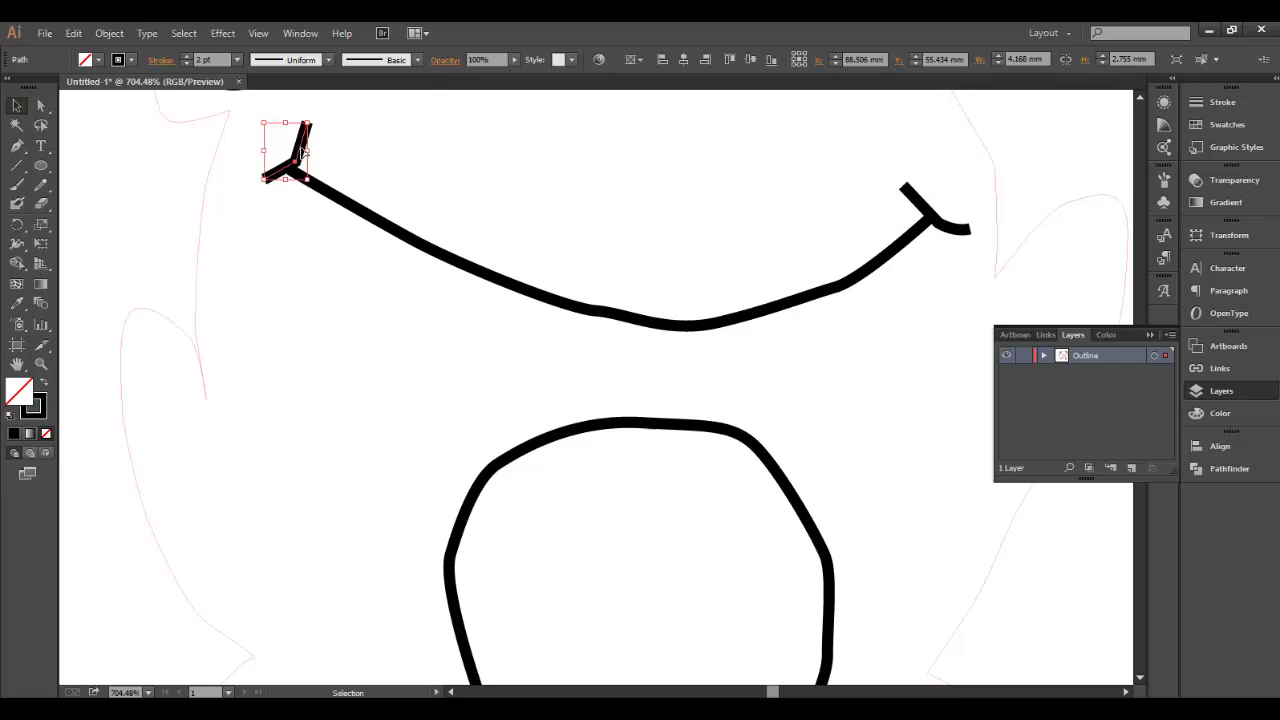
{"action": "left_click", "coordinate": [45, 102]}
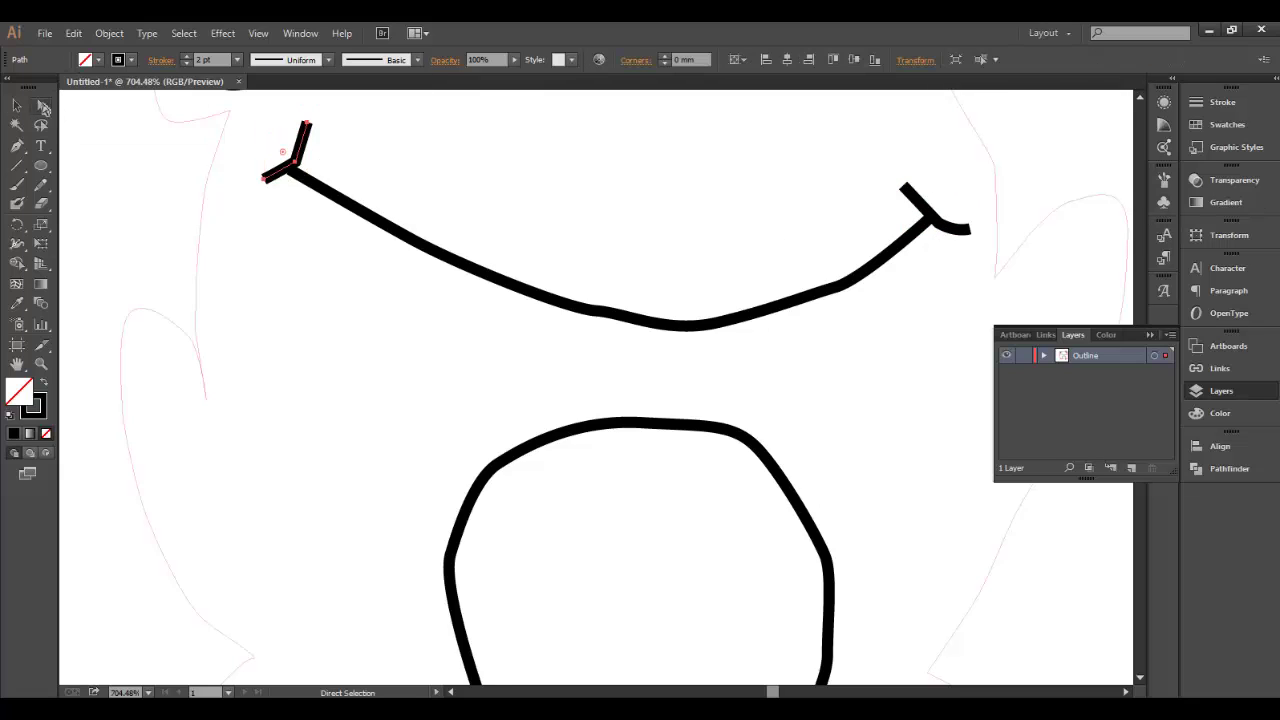
{"action": "left_click", "coordinate": [294, 169]}
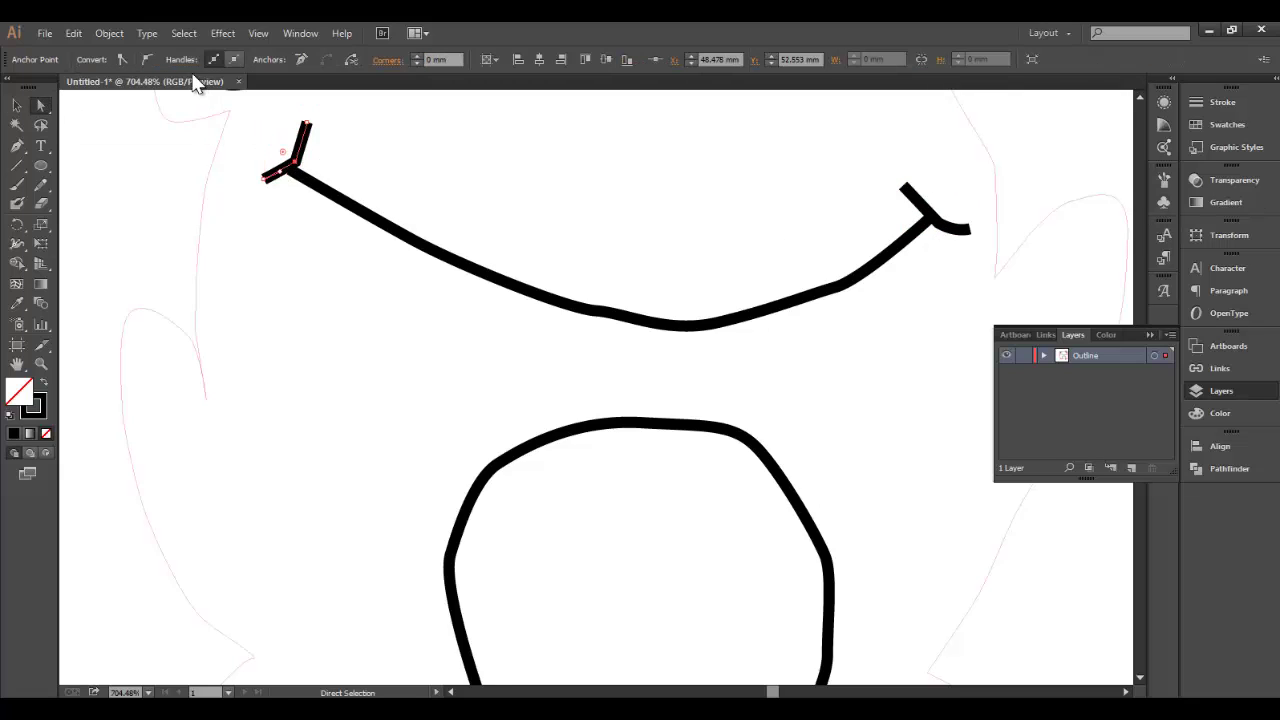
{"action": "left_click", "coordinate": [147, 59]}
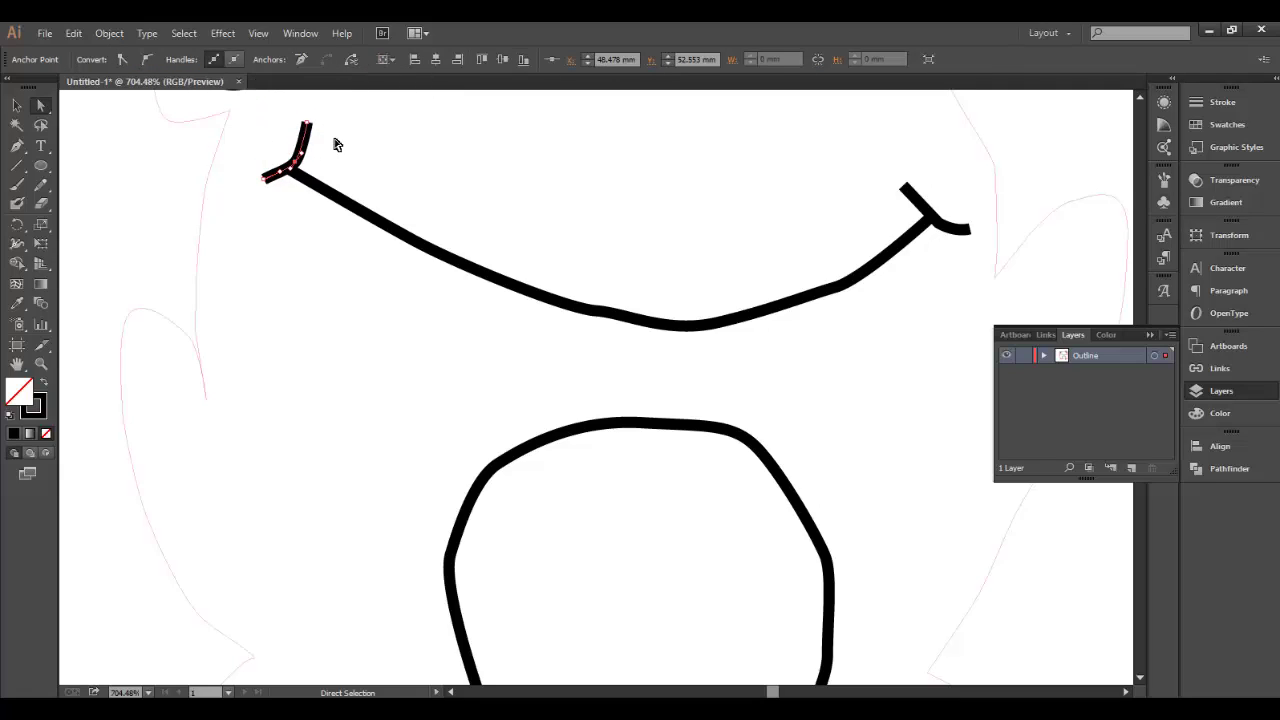
{"action": "left_click", "coordinate": [17, 105]}
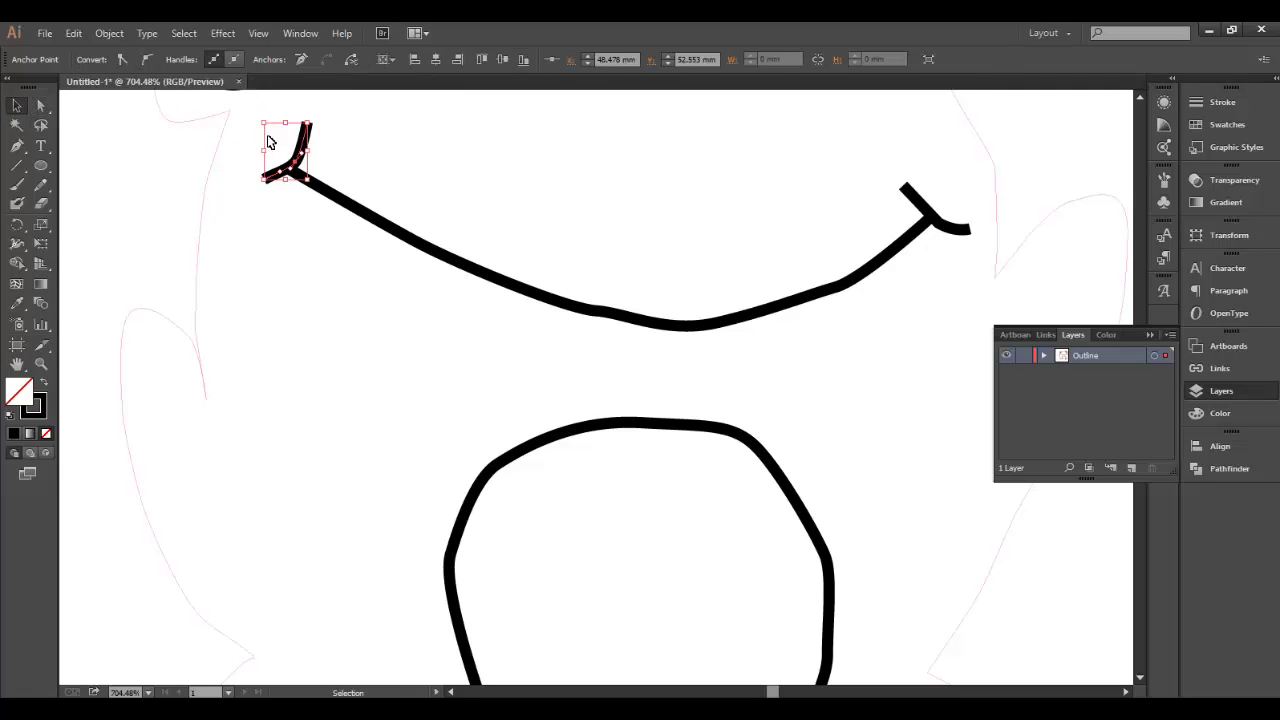
Move the left-hand mouth crease slightly so that its middle anchor point meets the end of the smile line
{"action": "left_click_drag", "start_coordinate": [299, 150], "coordinate": [293, 159]}
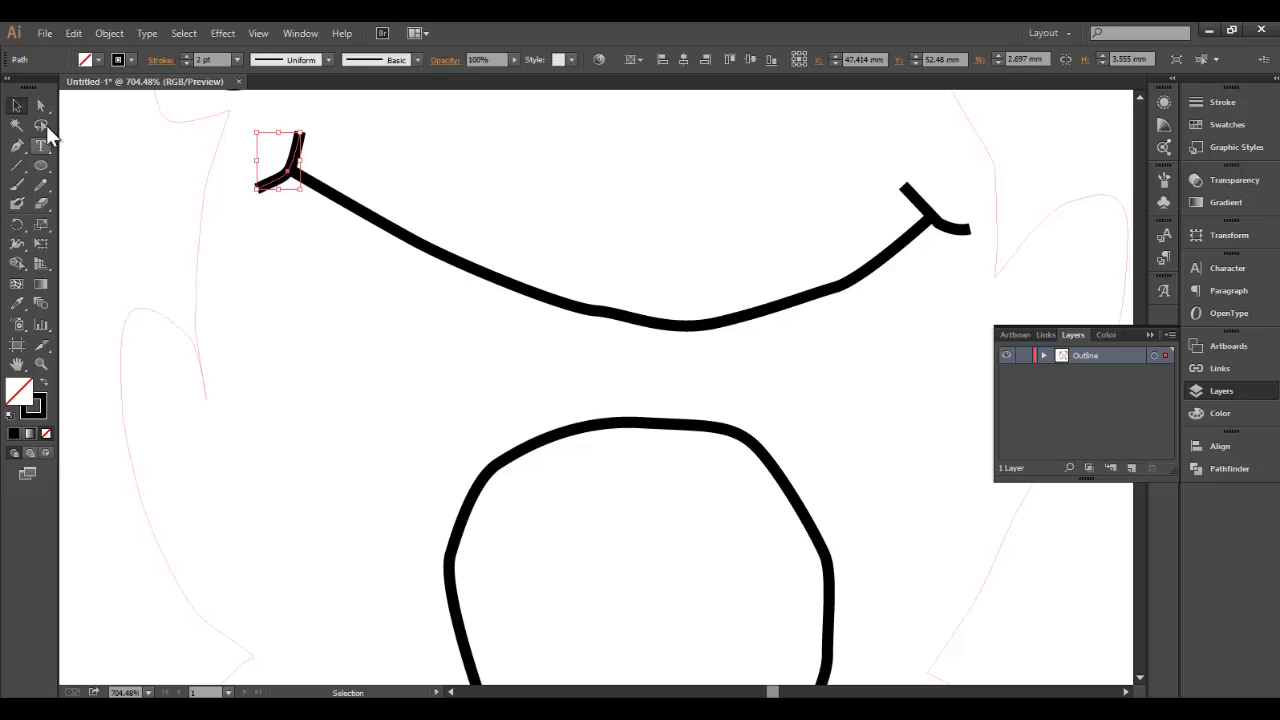
{"action": "left_click", "coordinate": [41, 364]}
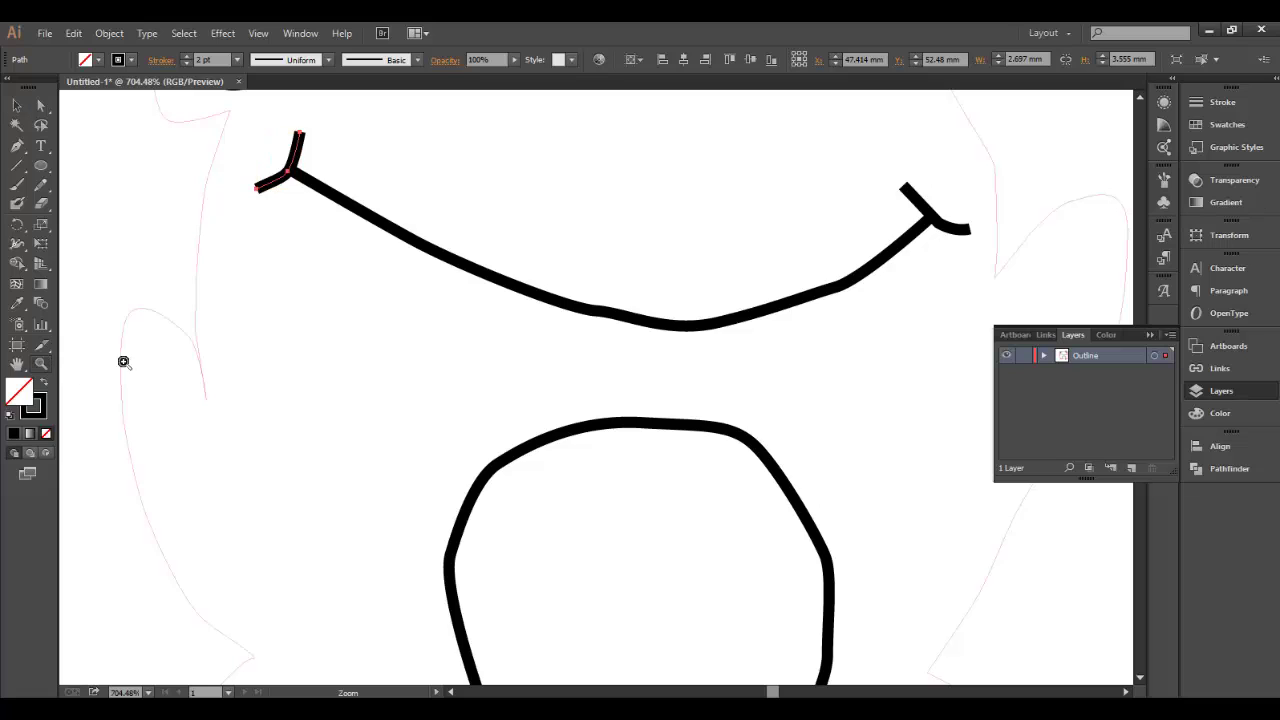
{"action": "left_click", "coordinate": [515, 411], "text": "alt"}
{"action": "left_click", "coordinate": [620, 363], "text": "alt"}
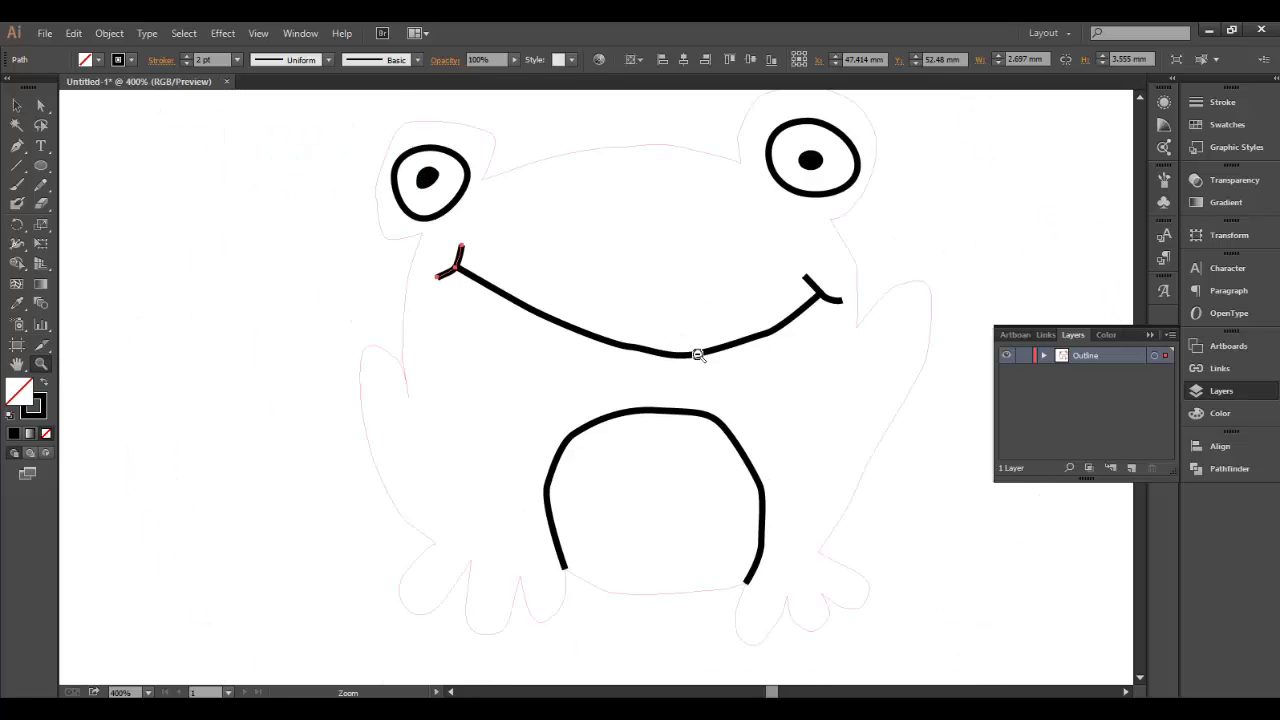
{"action": "left_click", "coordinate": [701, 355], "text": "alt"}
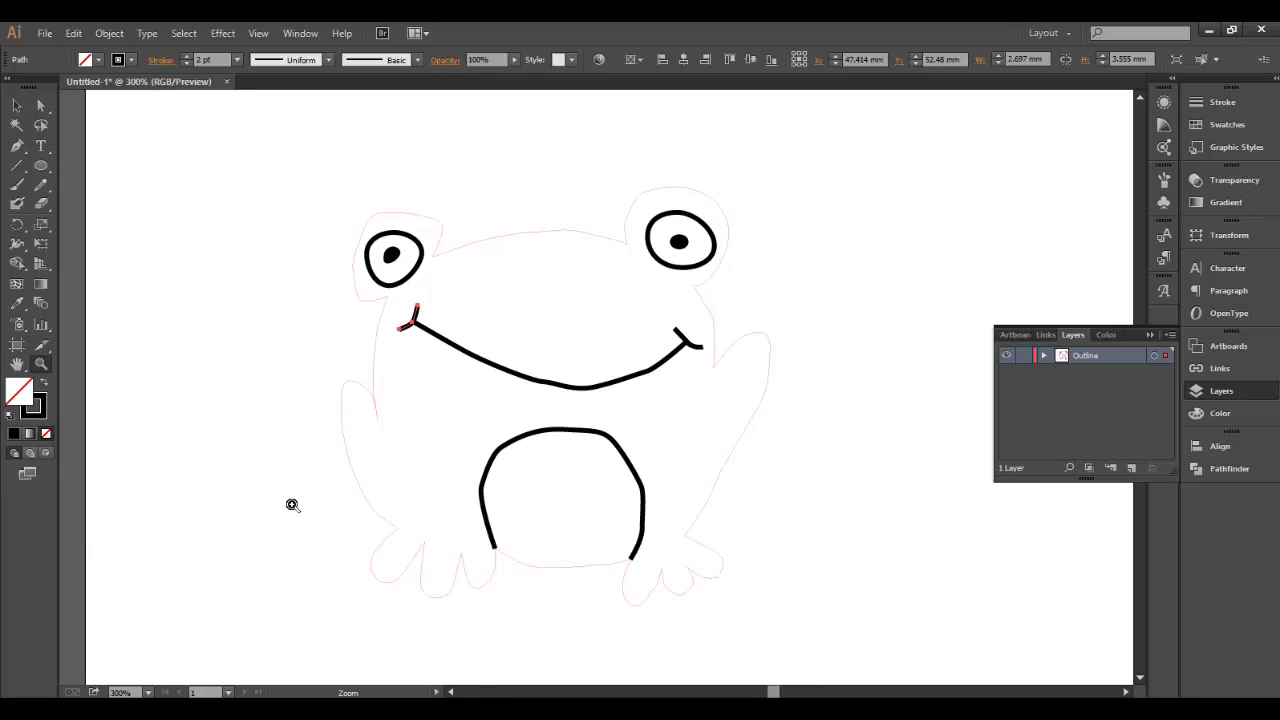
{"action": "left_click", "coordinate": [16, 106]}
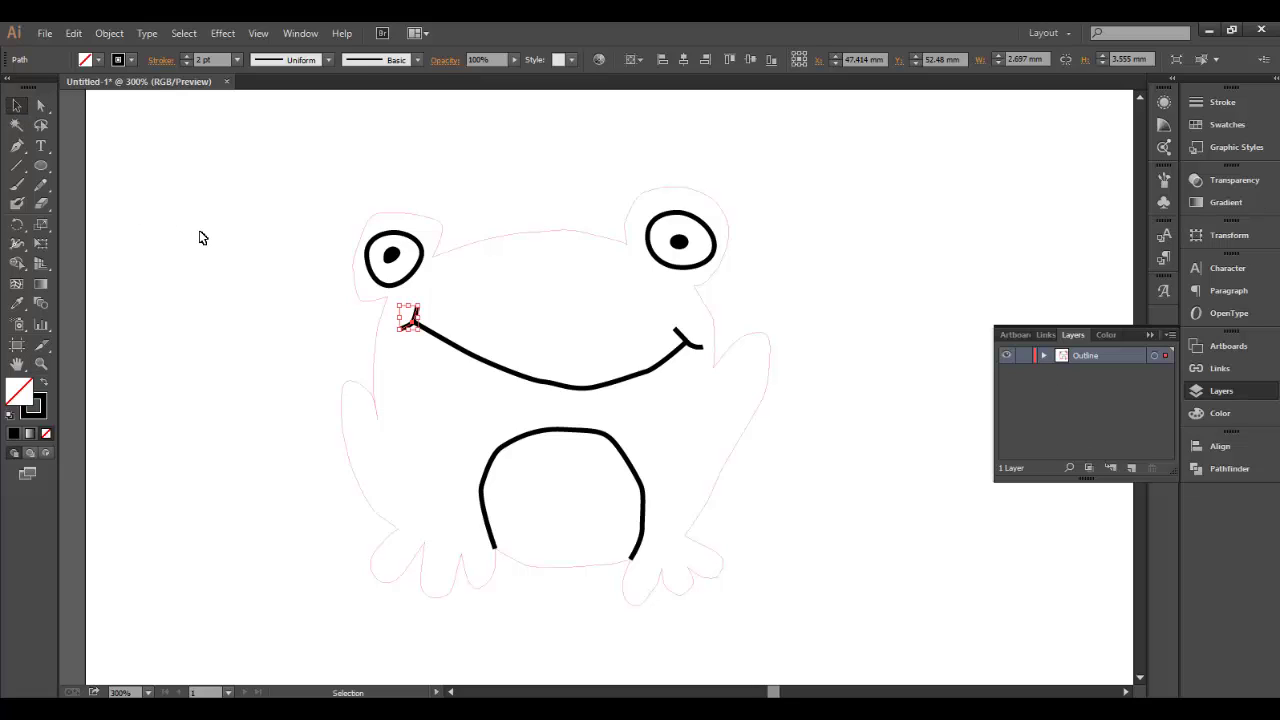
{"action": "left_click", "coordinate": [243, 242]}
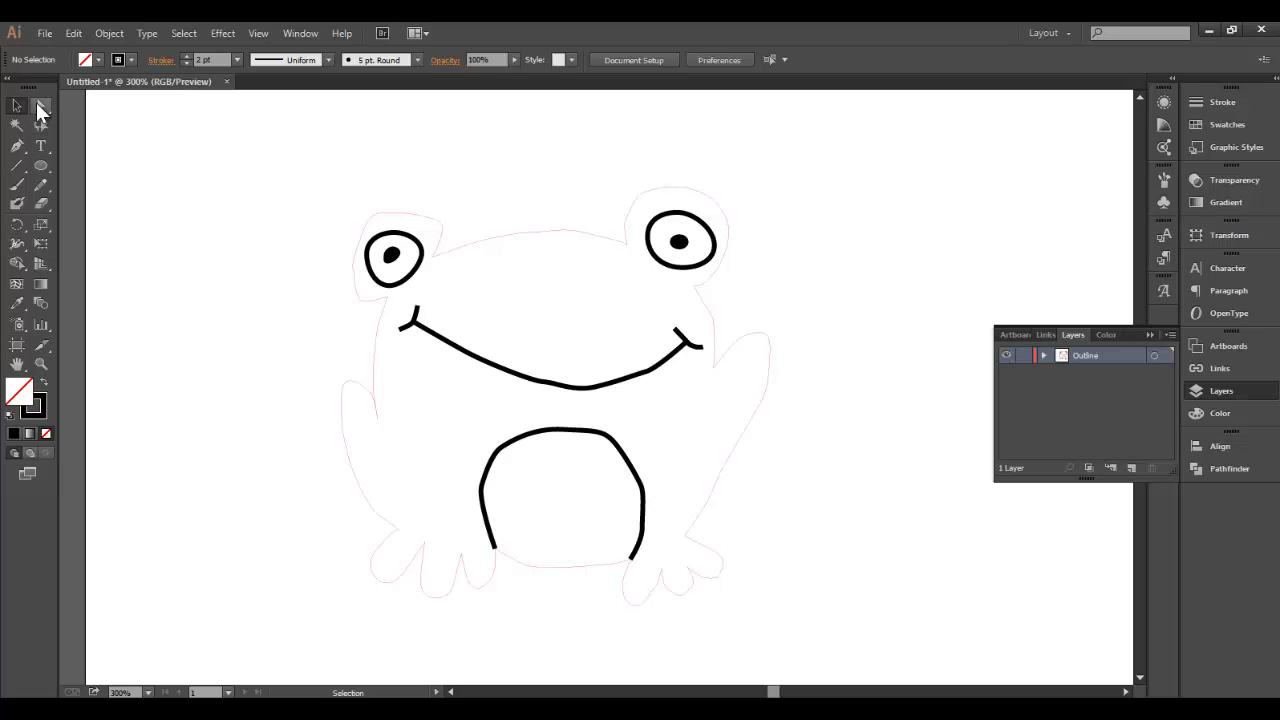
Check the RGB stroke colours of the frog's cut outline, smile line, right-hand mouth crease, belly arch, right eye and its pupil
{"action": "left_click", "coordinate": [366, 232]}
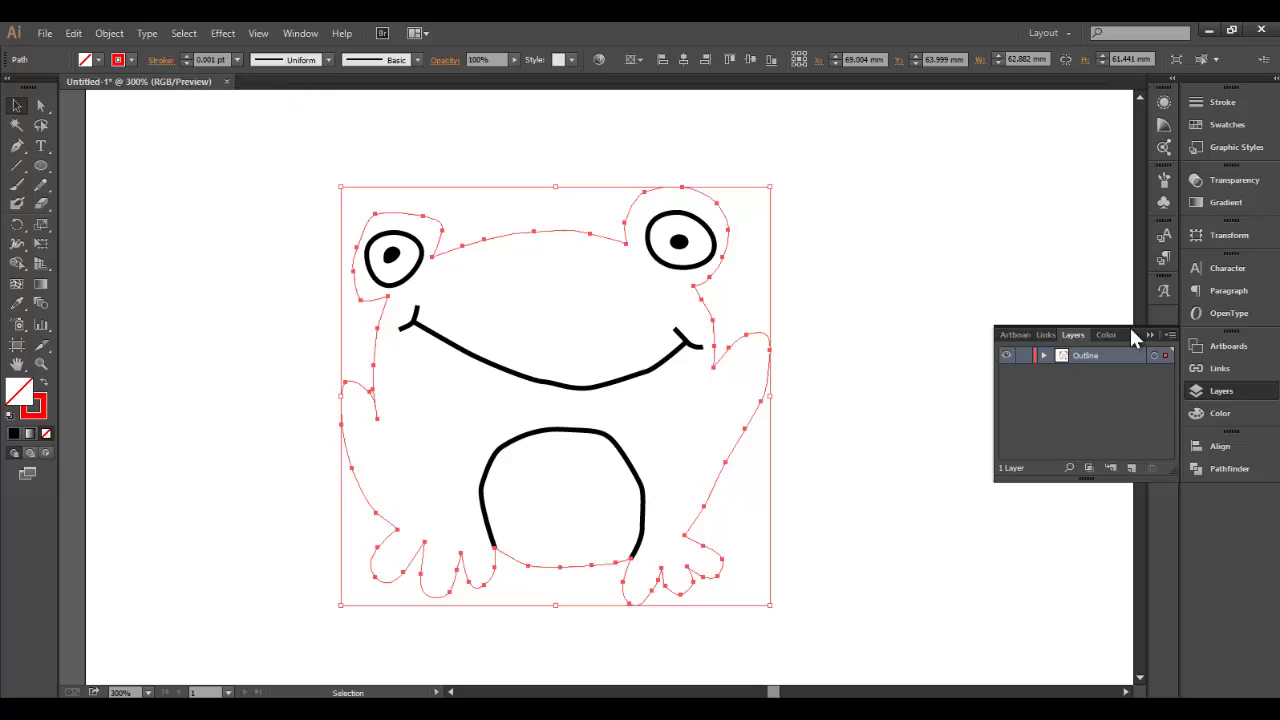
{"action": "left_click", "coordinate": [1219, 413]}
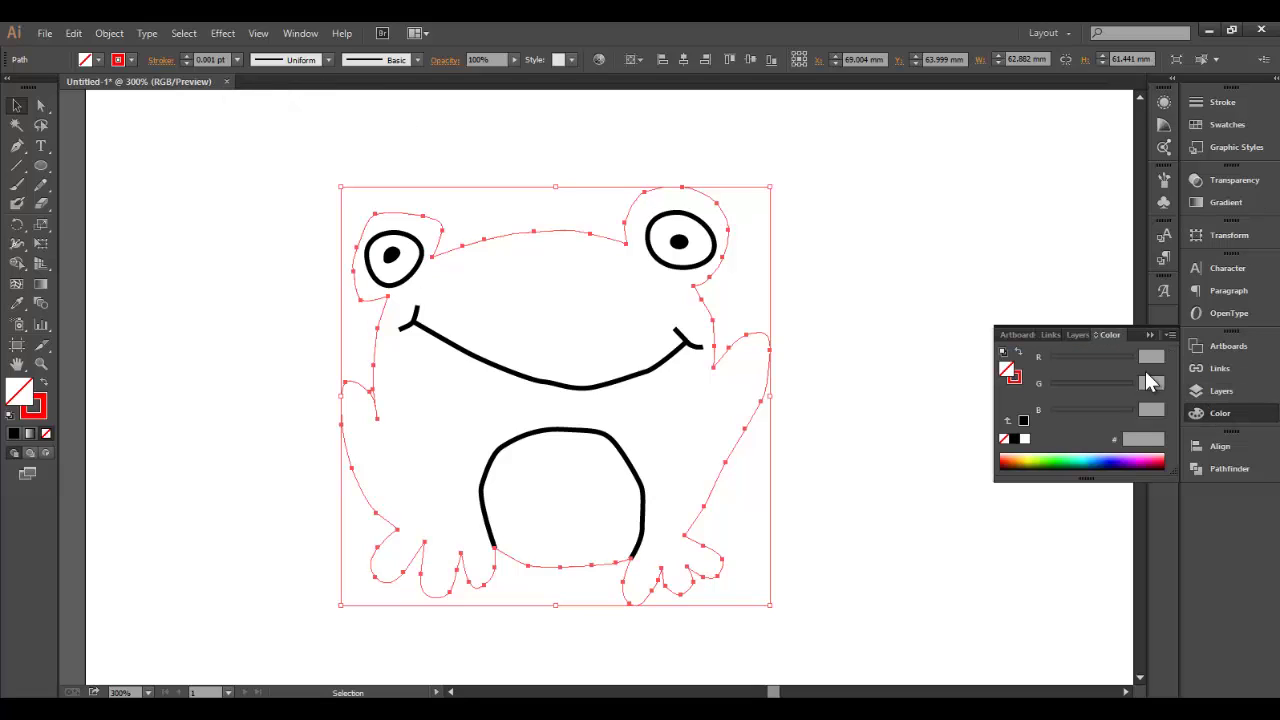
{"action": "left_click", "coordinate": [1014, 377]}
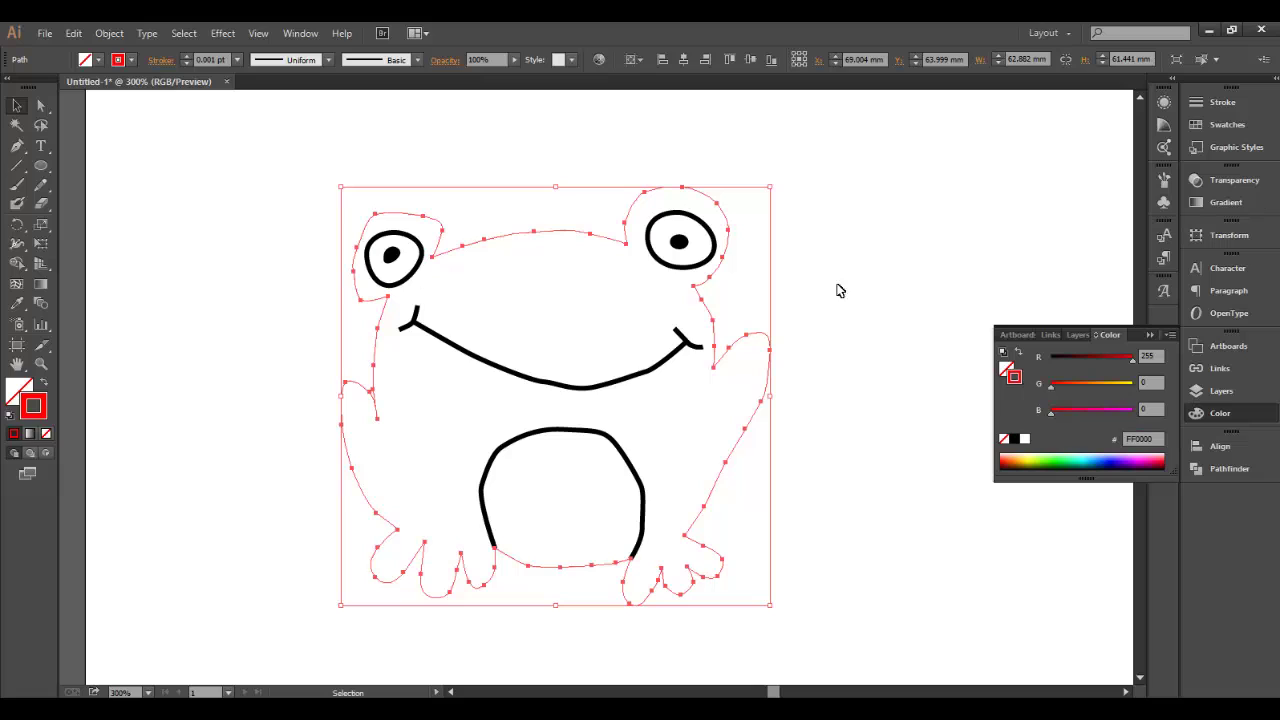
{"action": "left_click", "coordinate": [683, 350]}
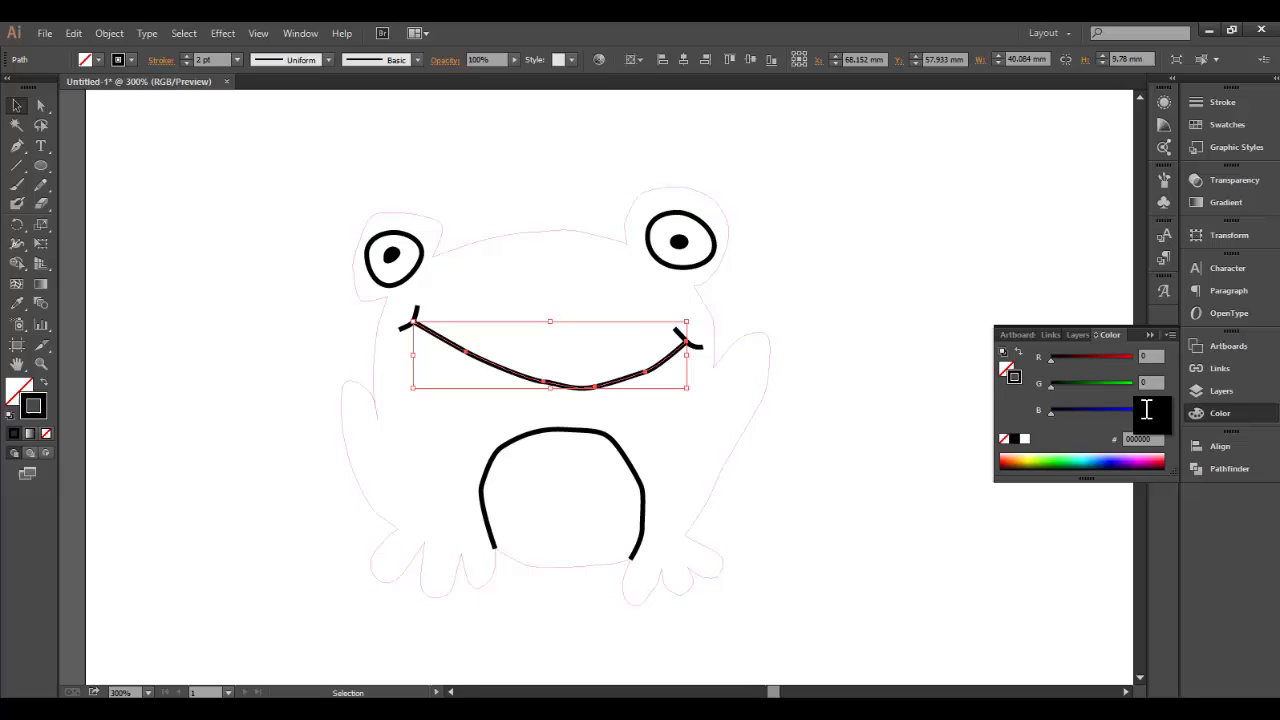
{"action": "left_click", "coordinate": [680, 337]}
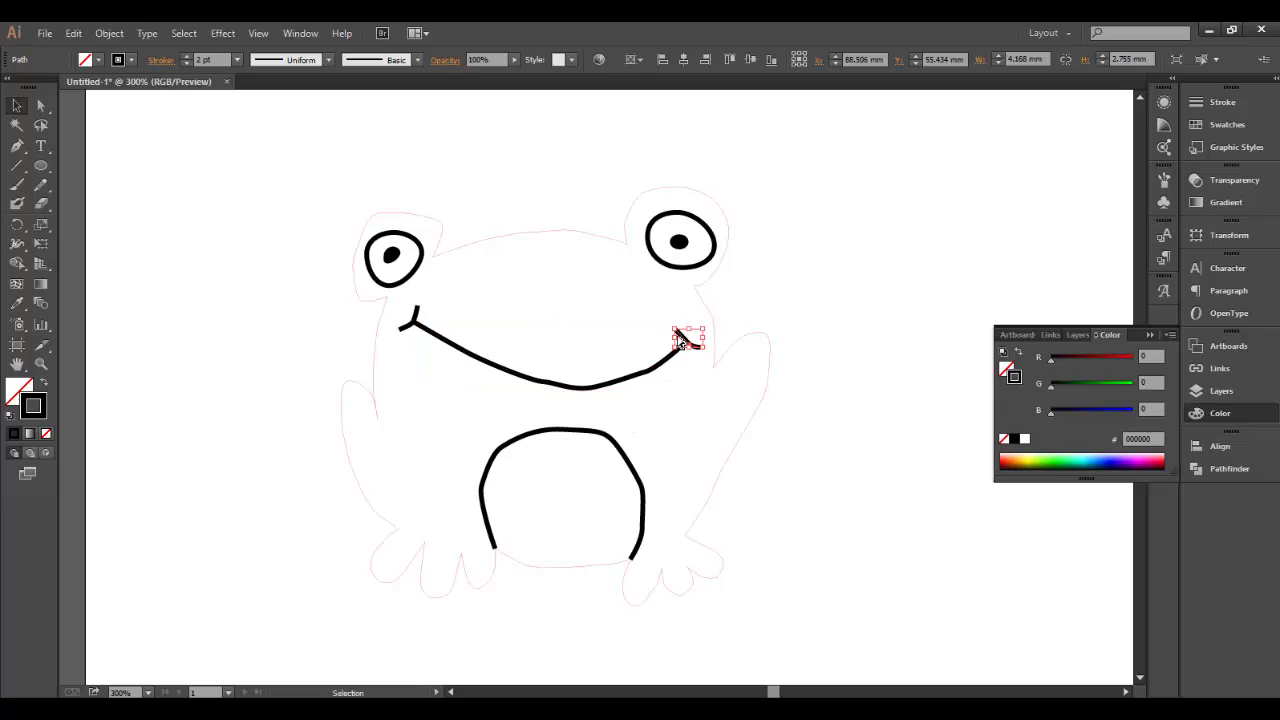
{"action": "left_click", "coordinate": [623, 460]}
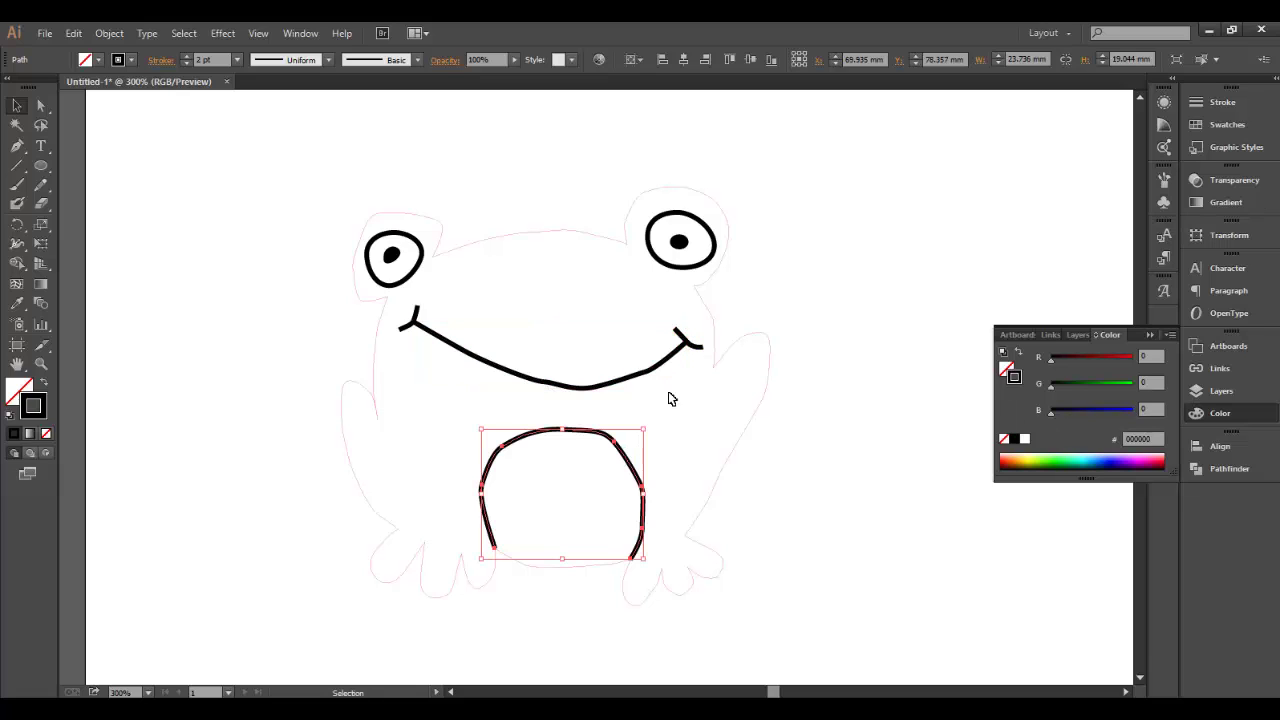
{"action": "left_click", "coordinate": [697, 268]}
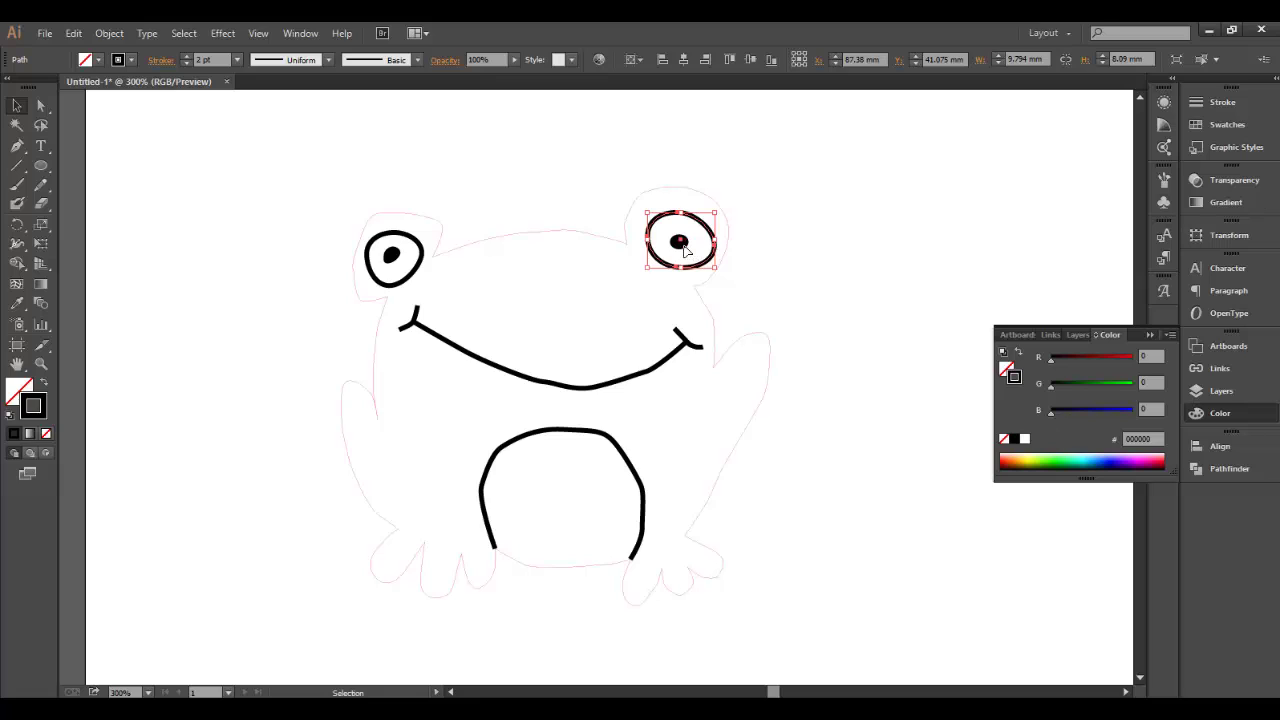
{"action": "left_click", "coordinate": [680, 243]}
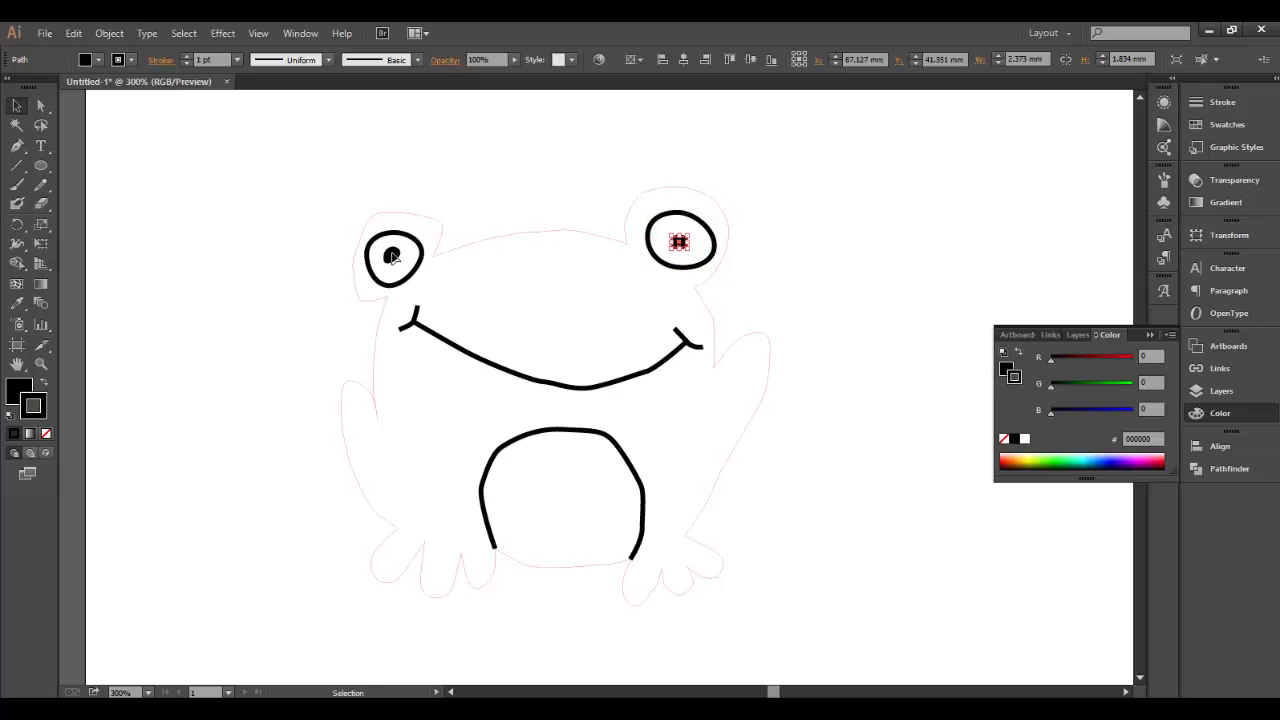